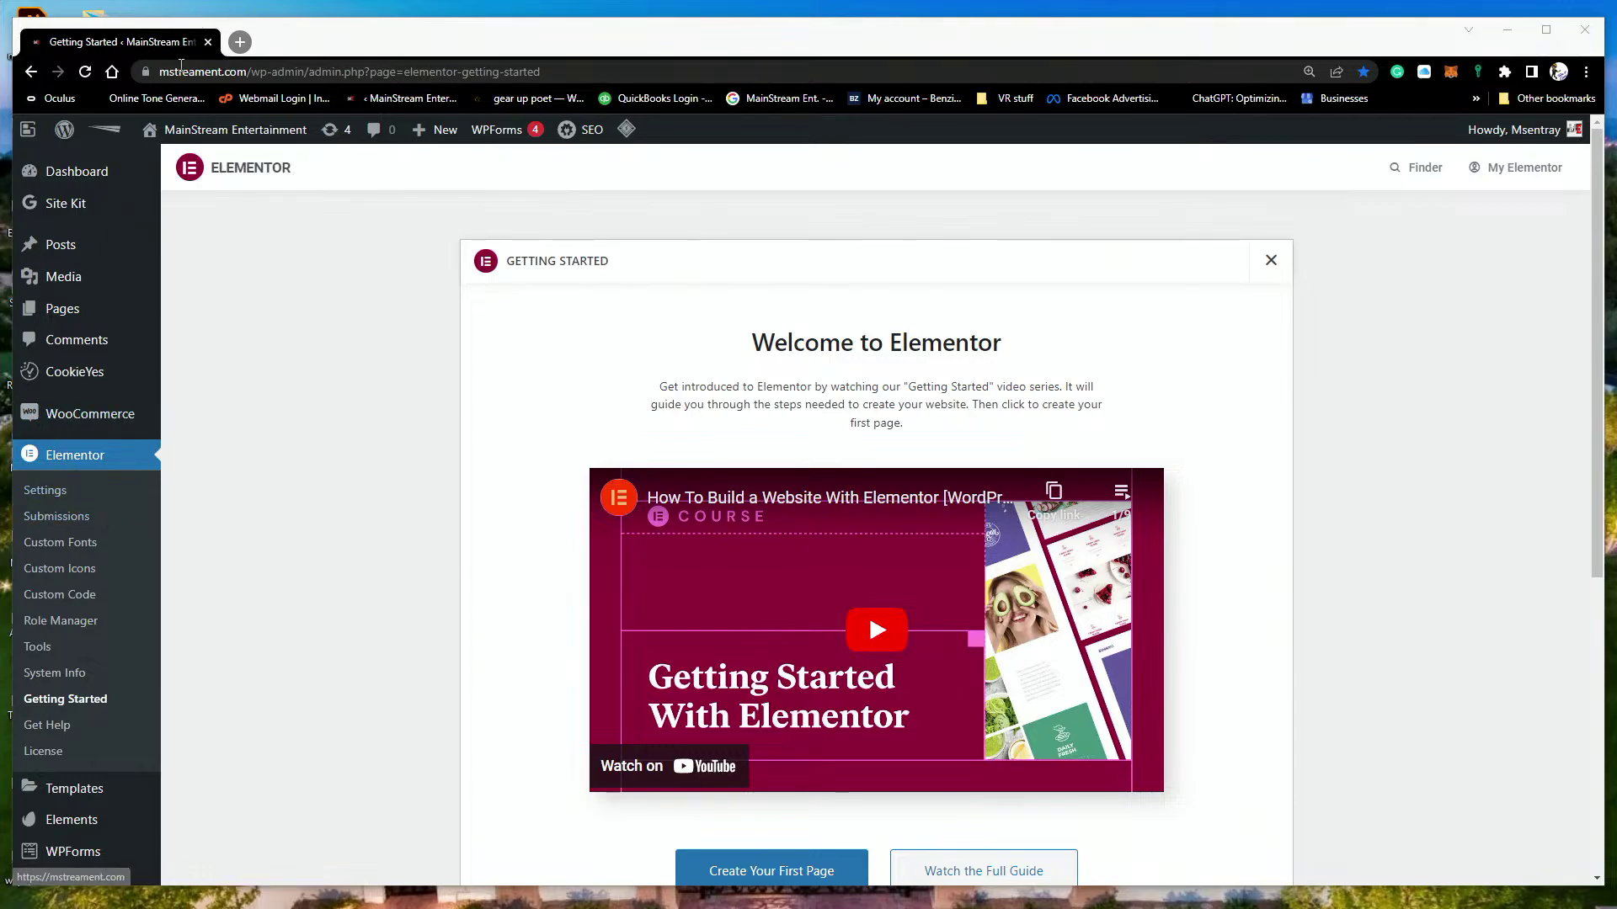
Step: Open the list of all pages in the site's WordPress admin
scroll(93, 434, "down", 3)
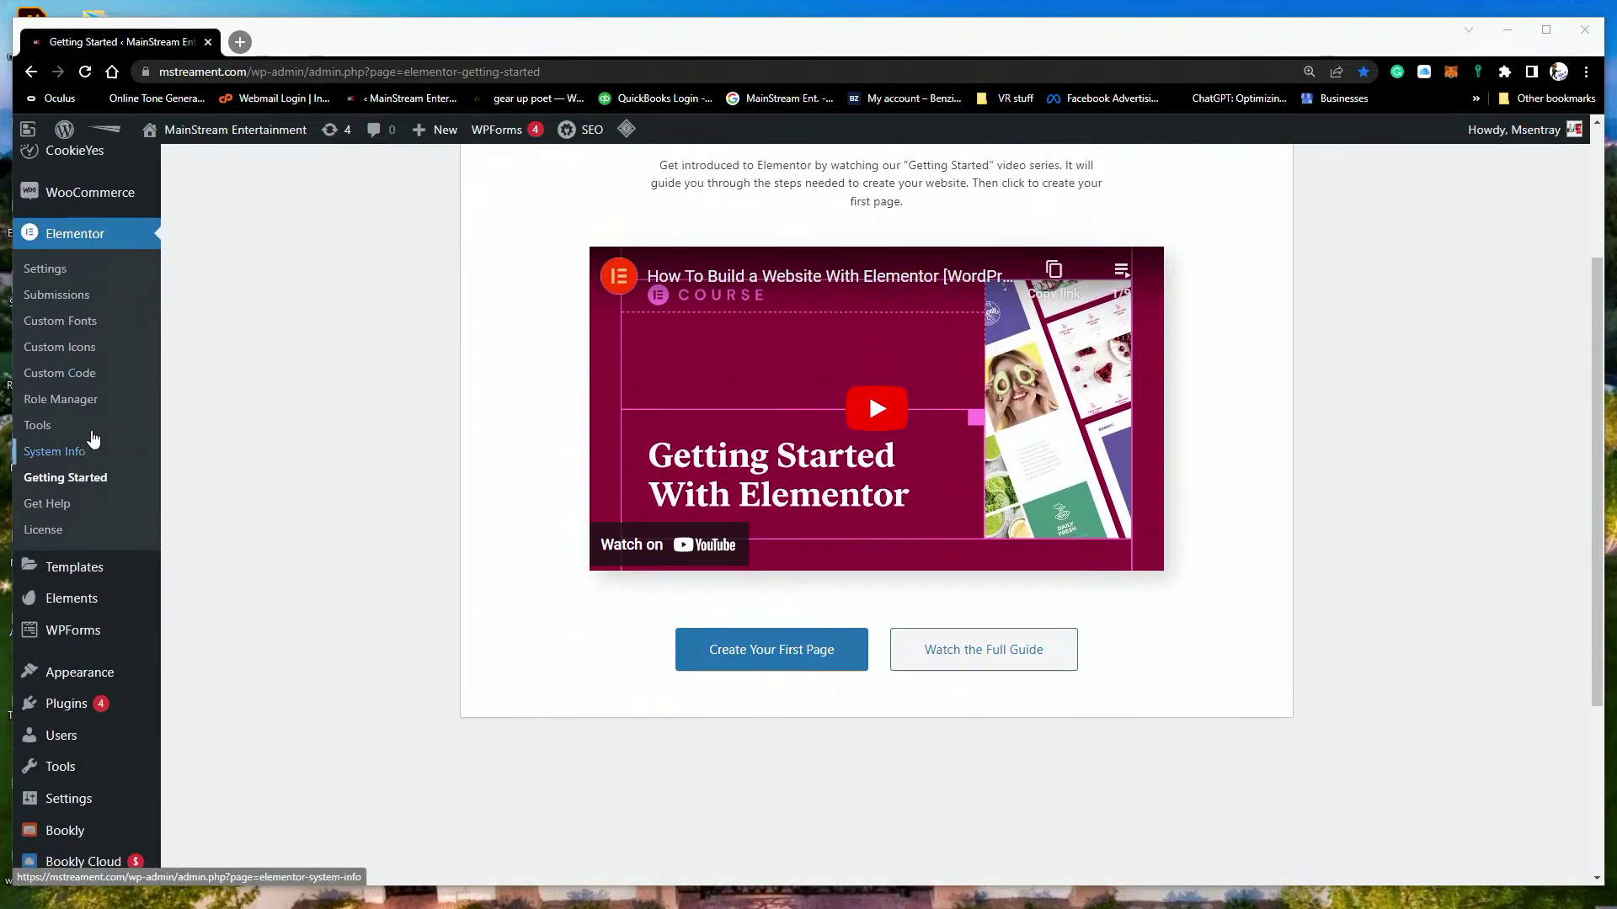
scroll(93, 438, "up", 3)
scroll(88, 446, "down", 4)
mouse_move(87, 455)
scroll(87, 454, "up", 4)
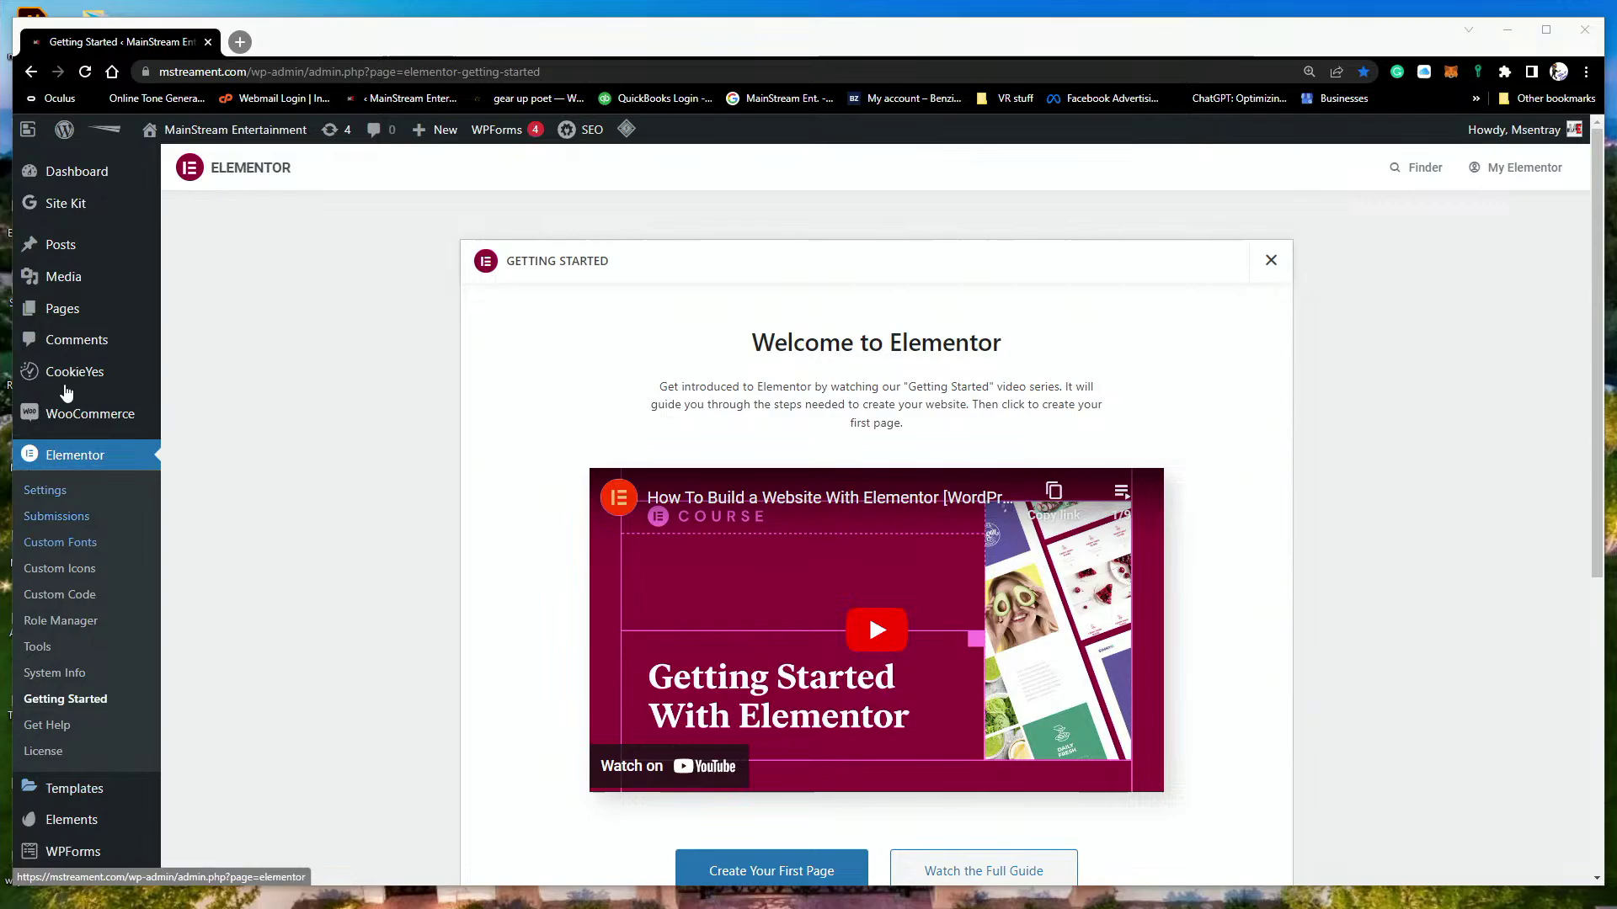
left_click(63, 308)
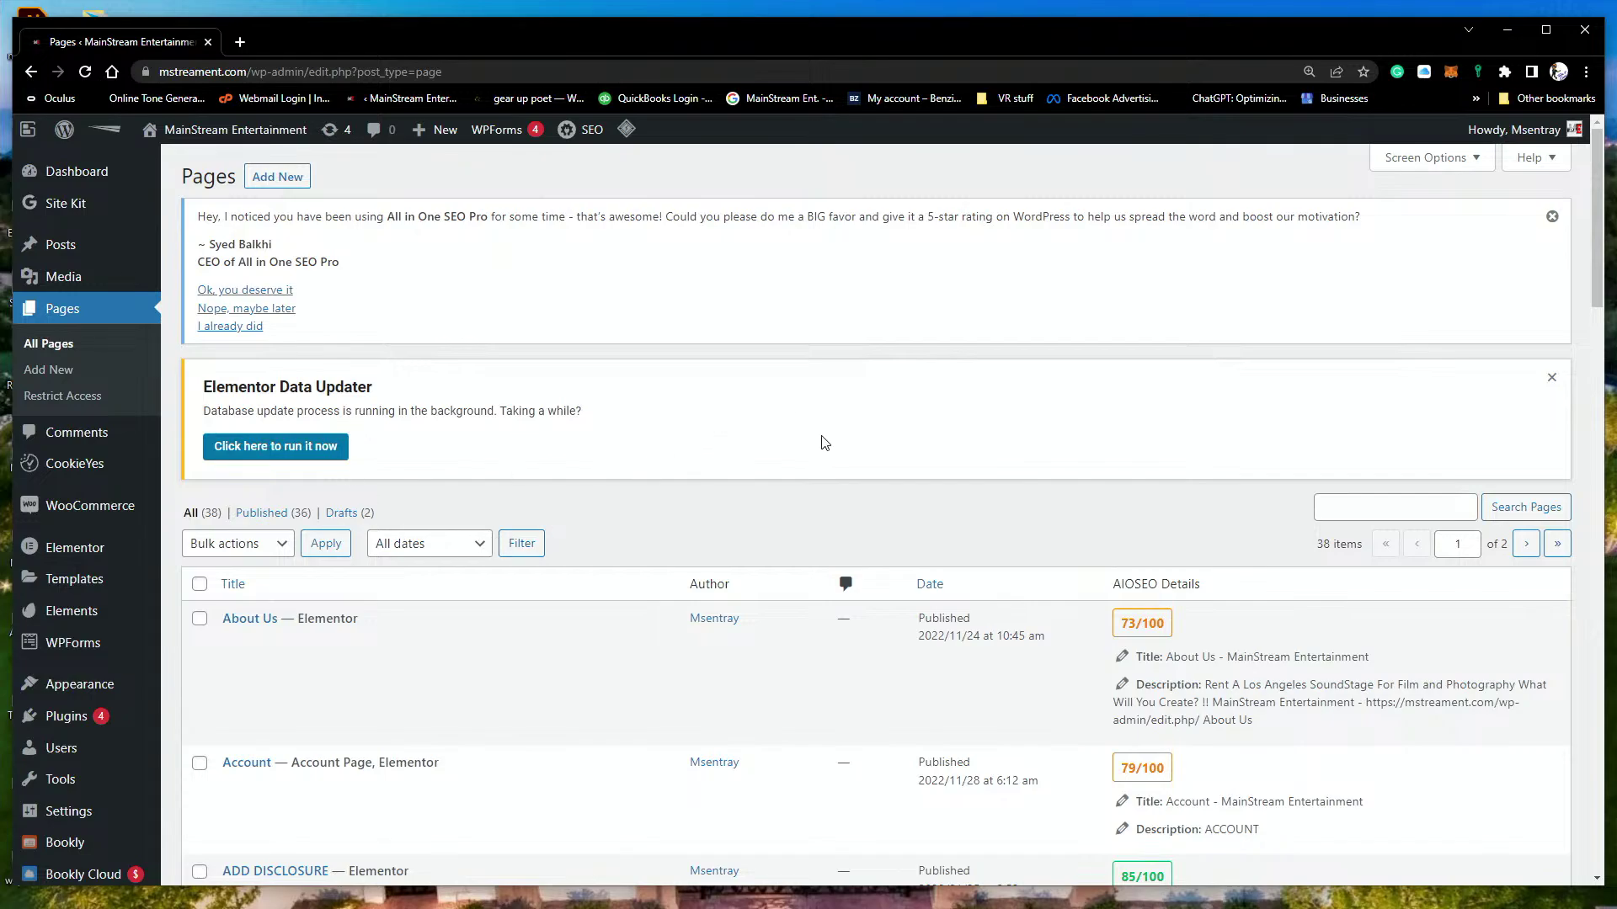
Step: Examine the first page of the site's page list, from About Us through My account
scroll(824, 443, "down", 9)
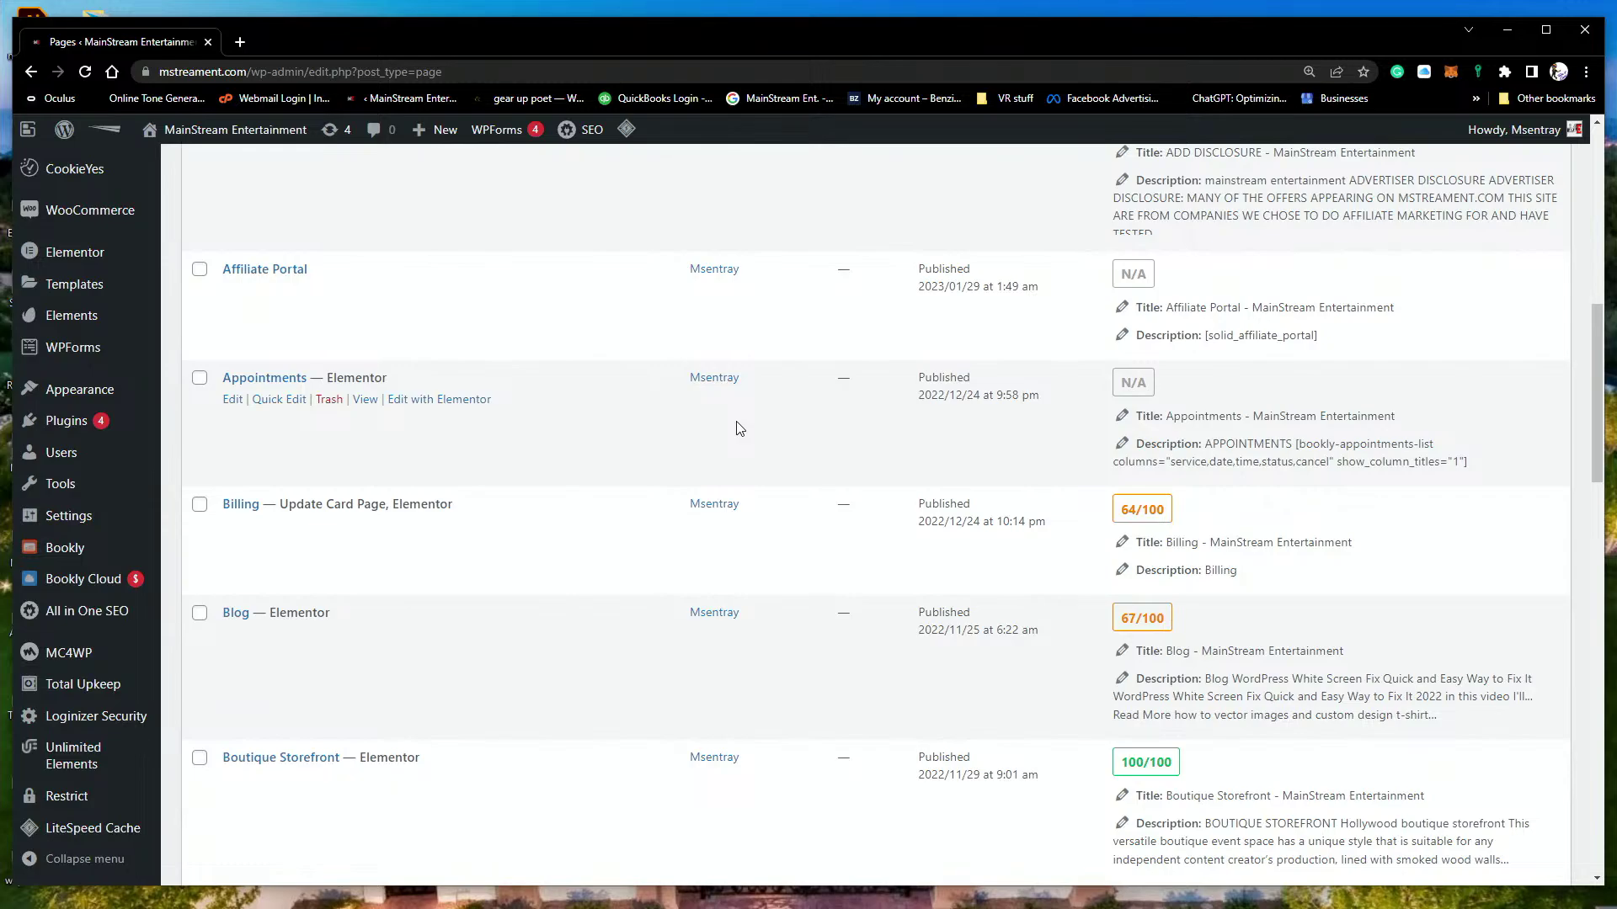
scroll(506, 462, "down", 5)
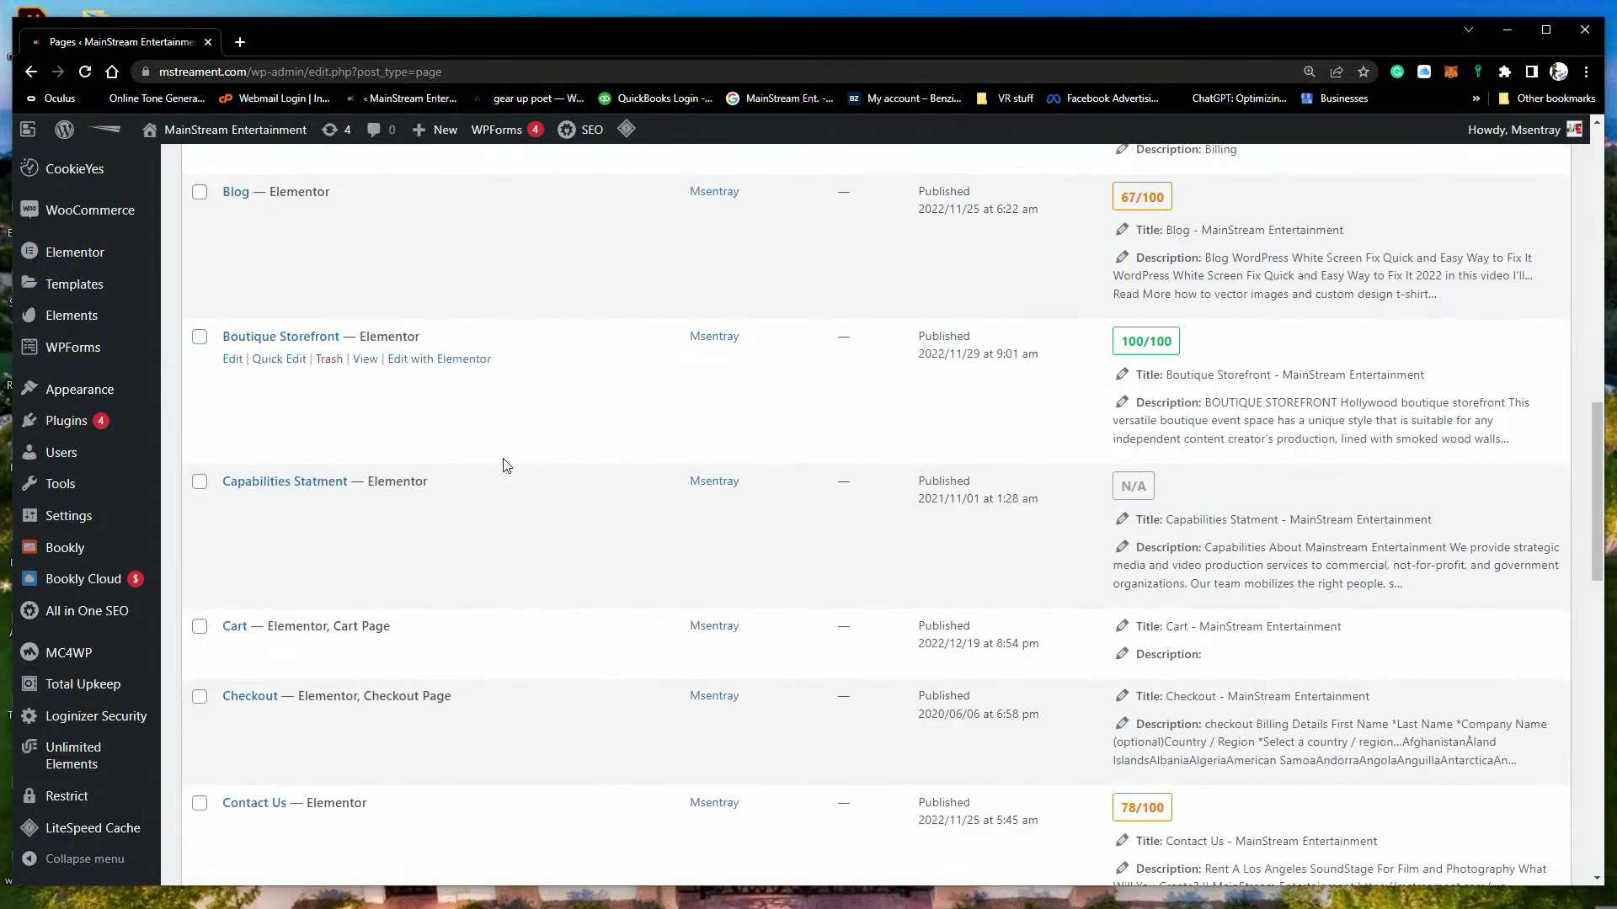
scroll(563, 491, "down", 5)
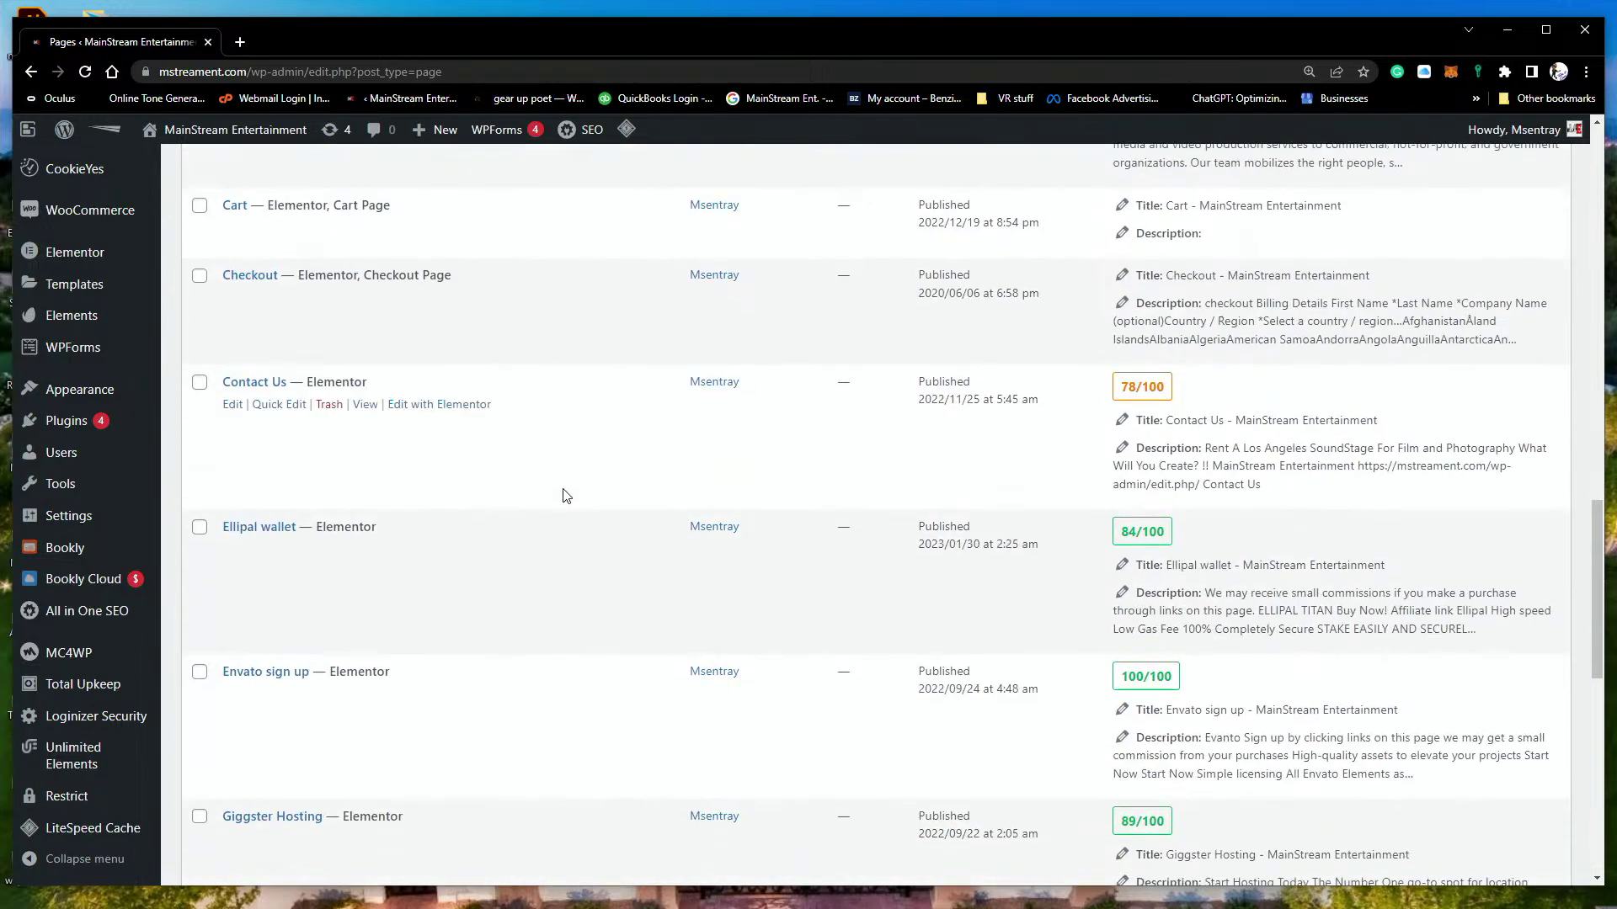
scroll(539, 496, "down", 3)
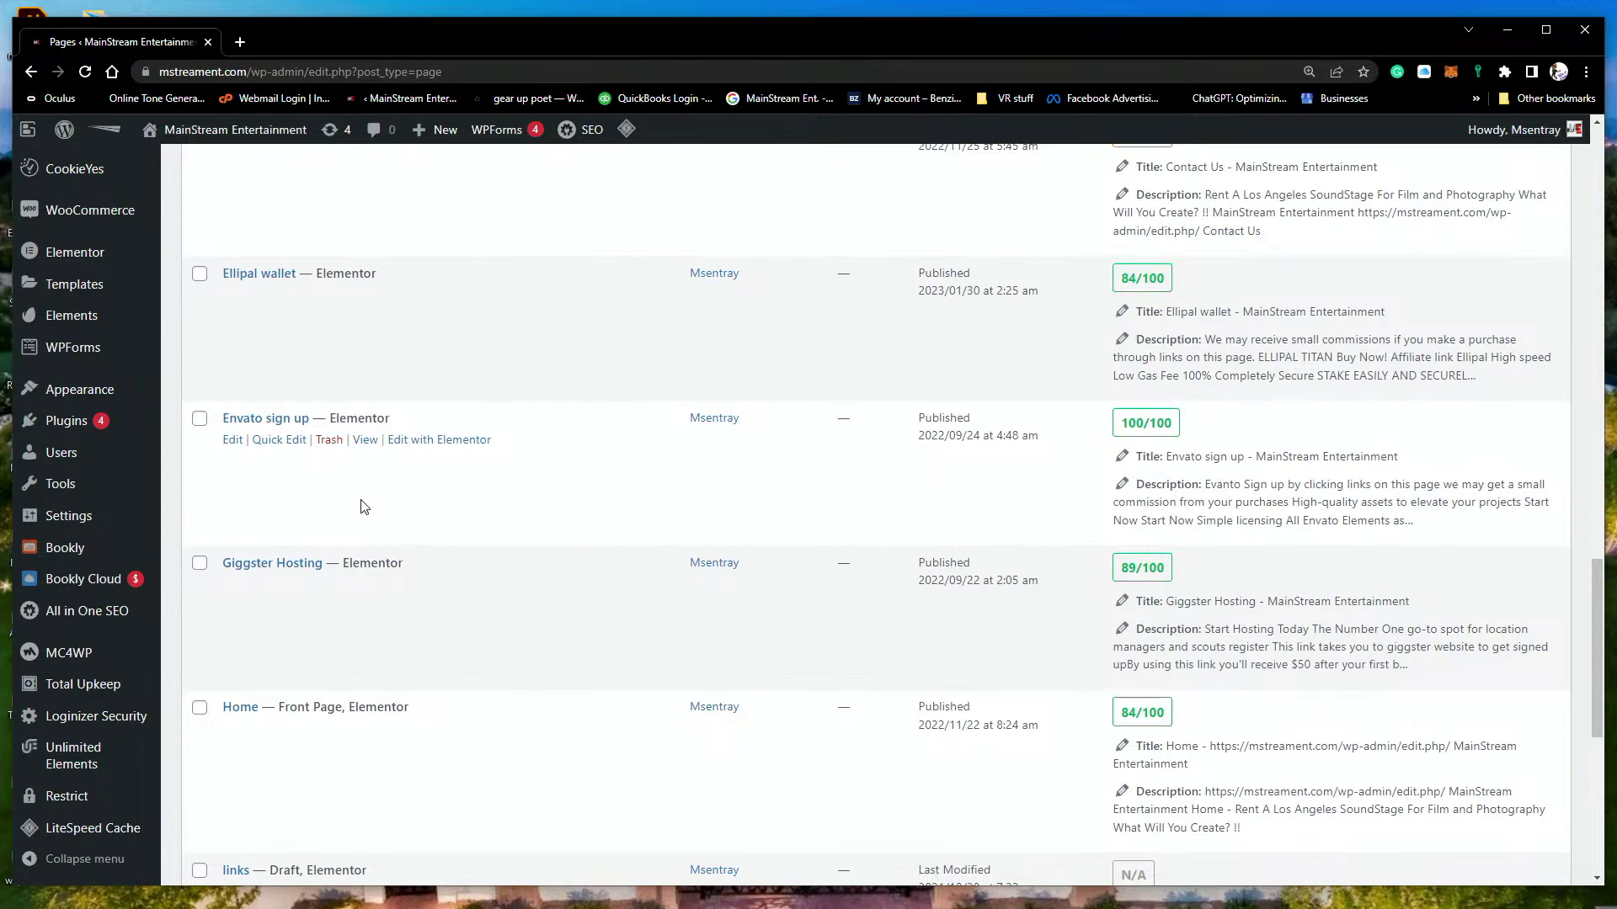
scroll(416, 539, "down", 4)
scroll(391, 542, "down", 3)
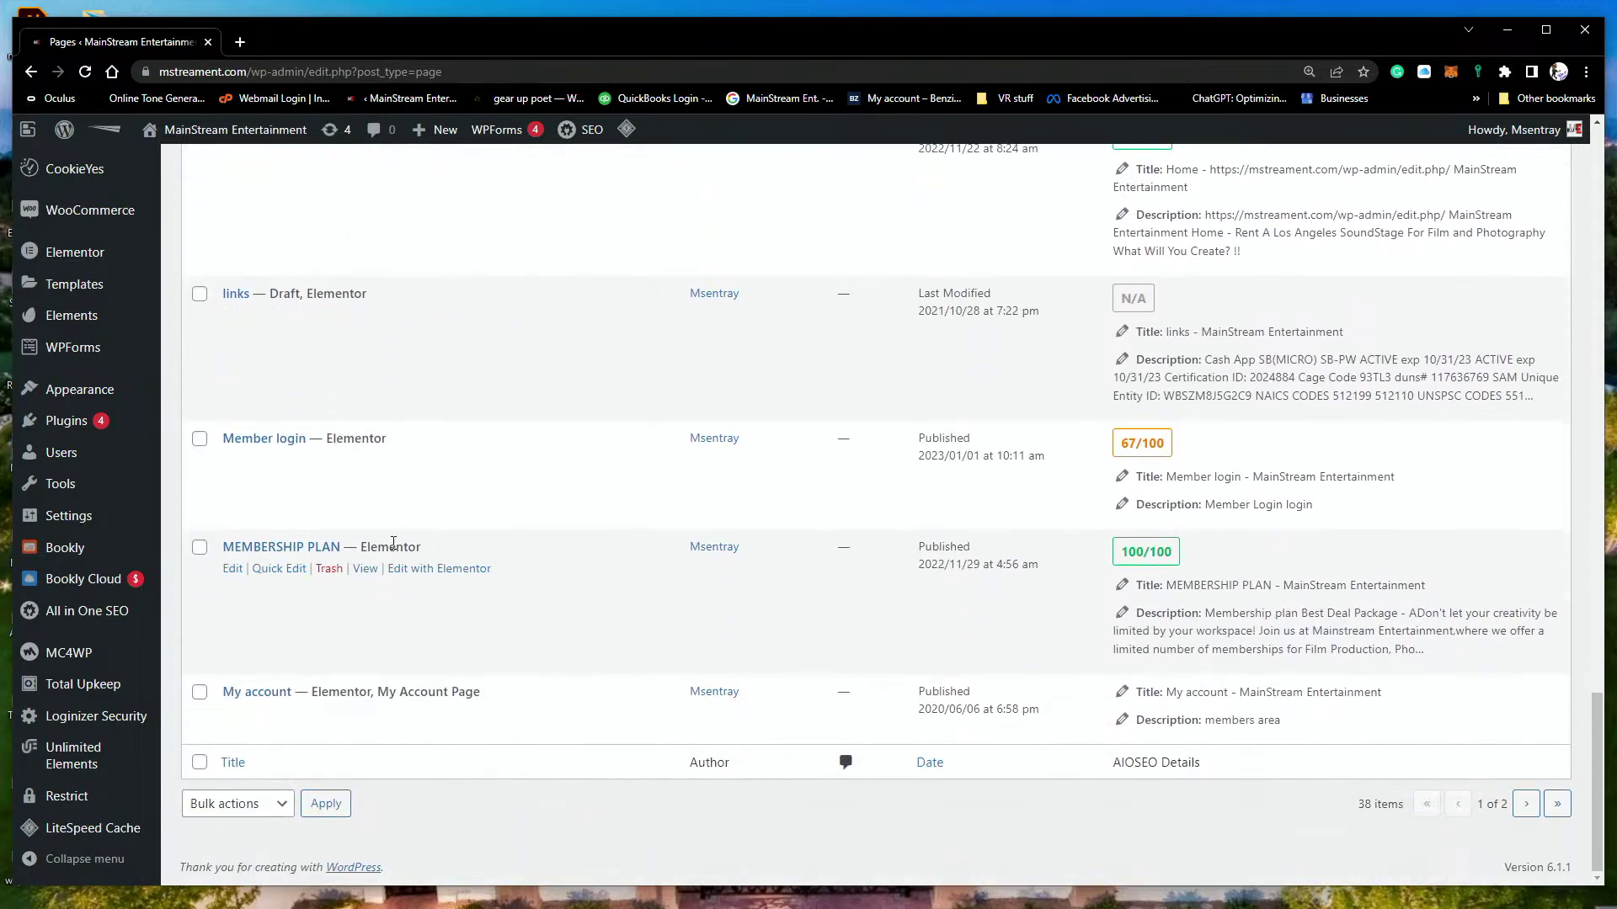
scroll(265, 413, "up", 1)
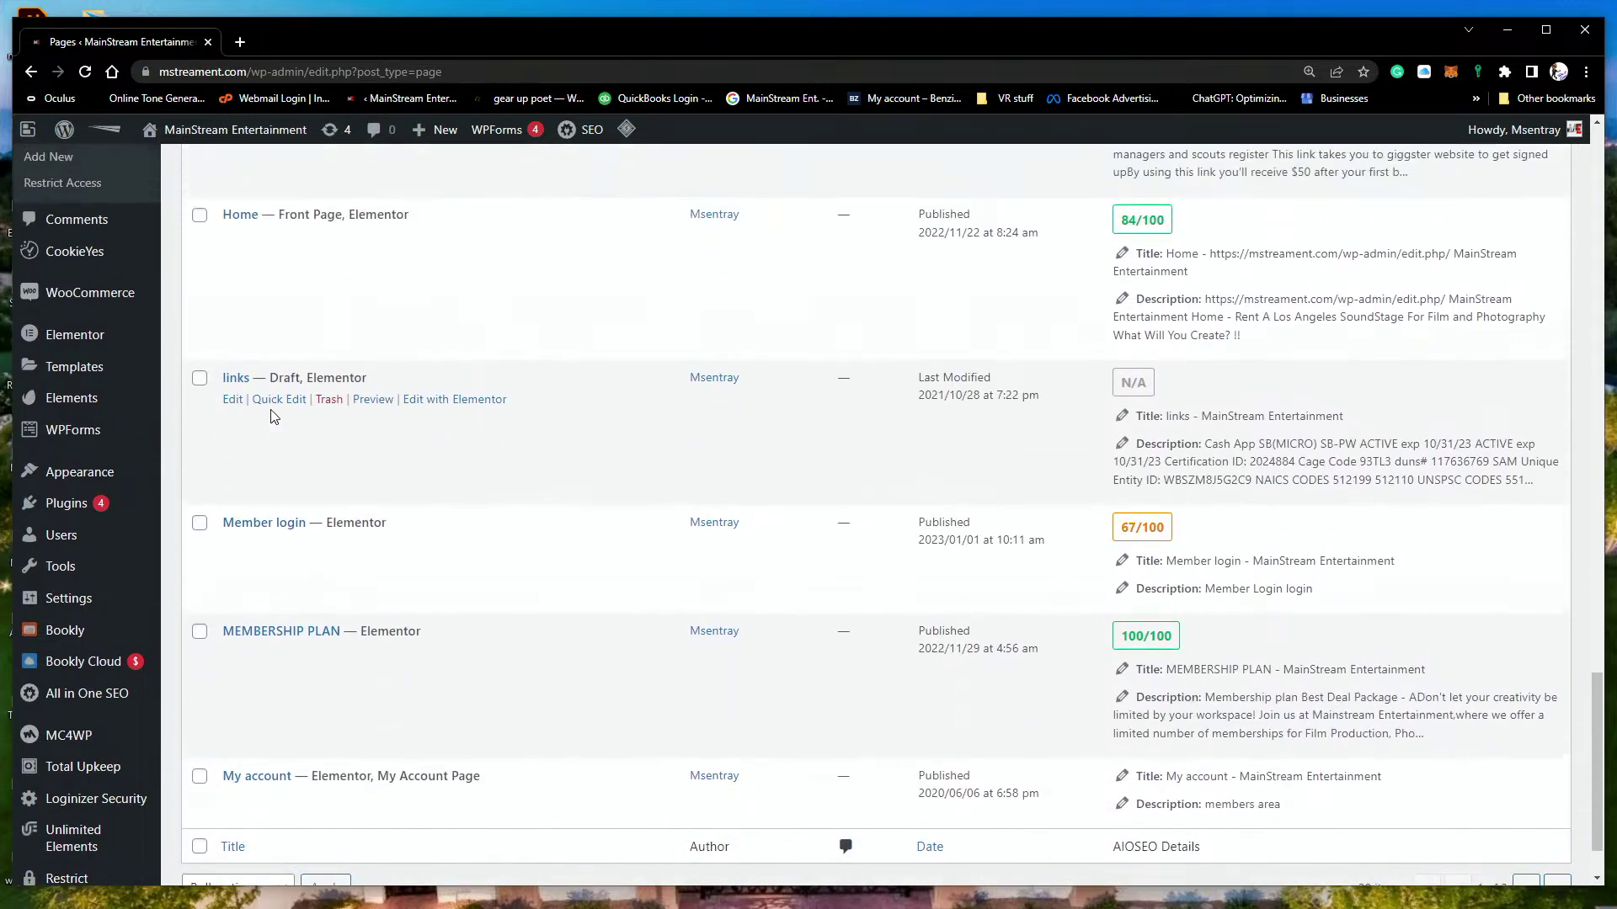
scroll(376, 490, "down", 1)
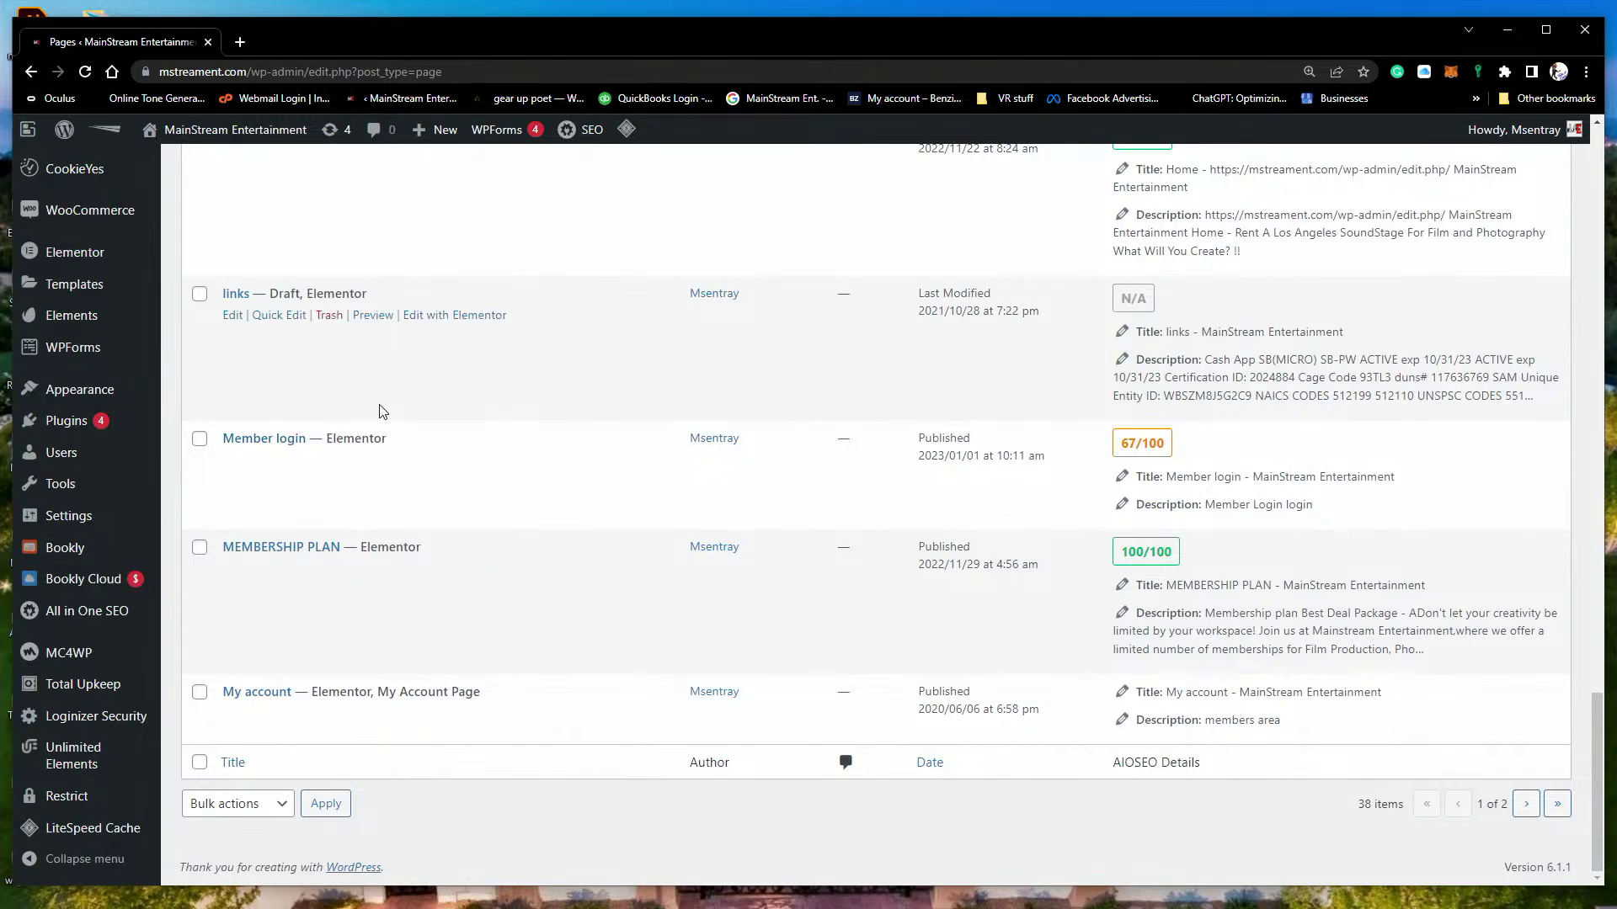
scroll(389, 462, "up", 4)
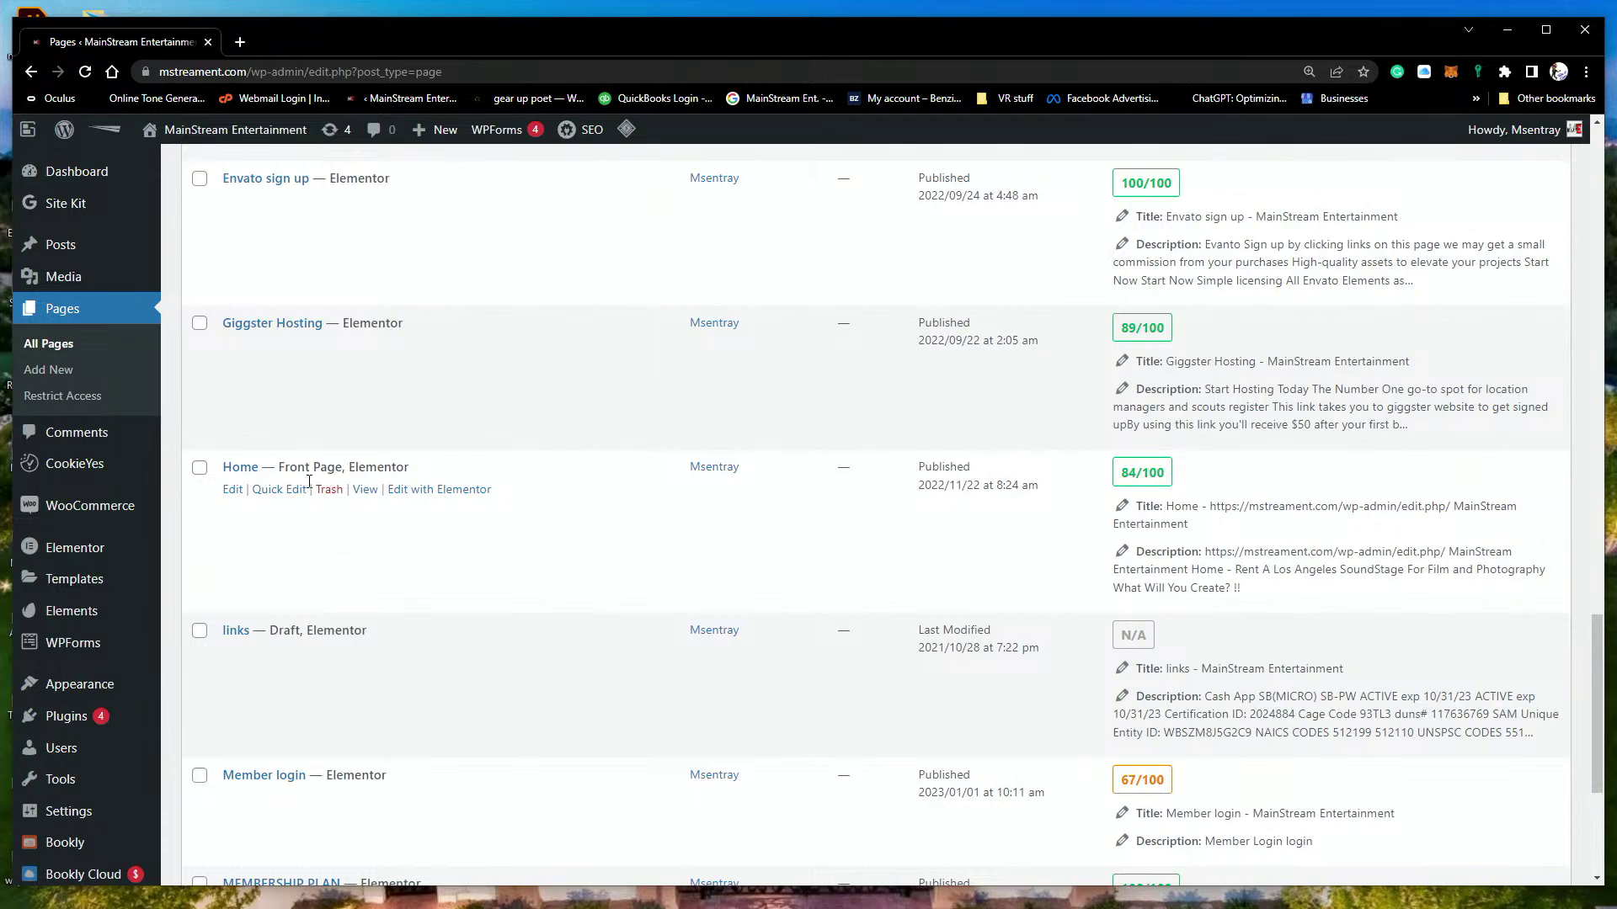
scroll(340, 539, "up", 4)
scroll(415, 419, "up", 2)
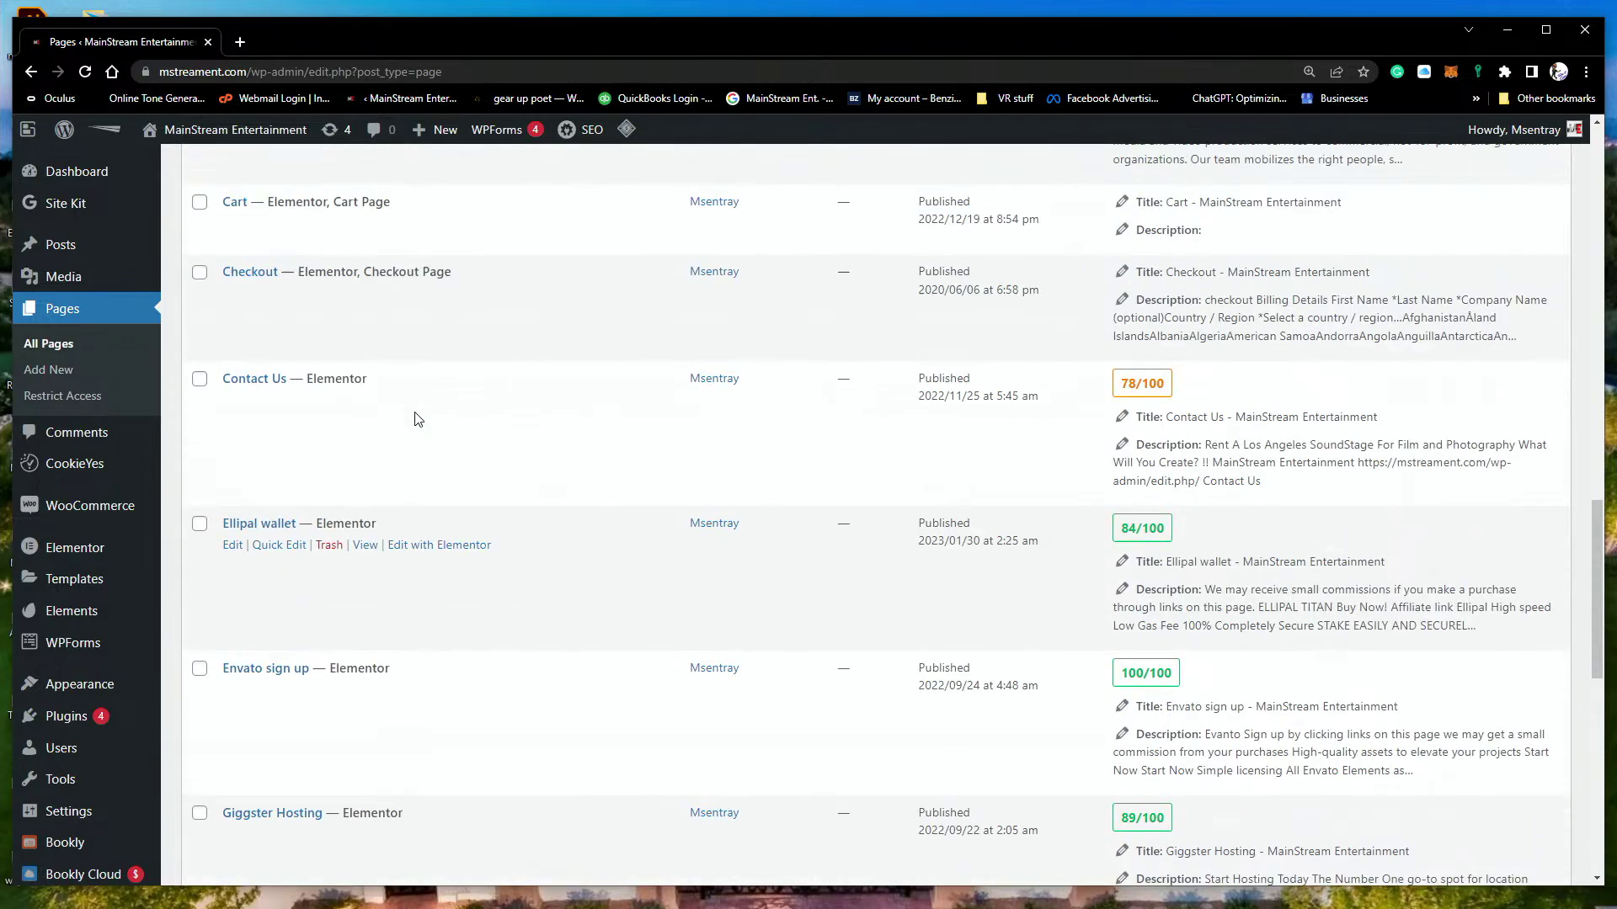
scroll(416, 433, "down", 4)
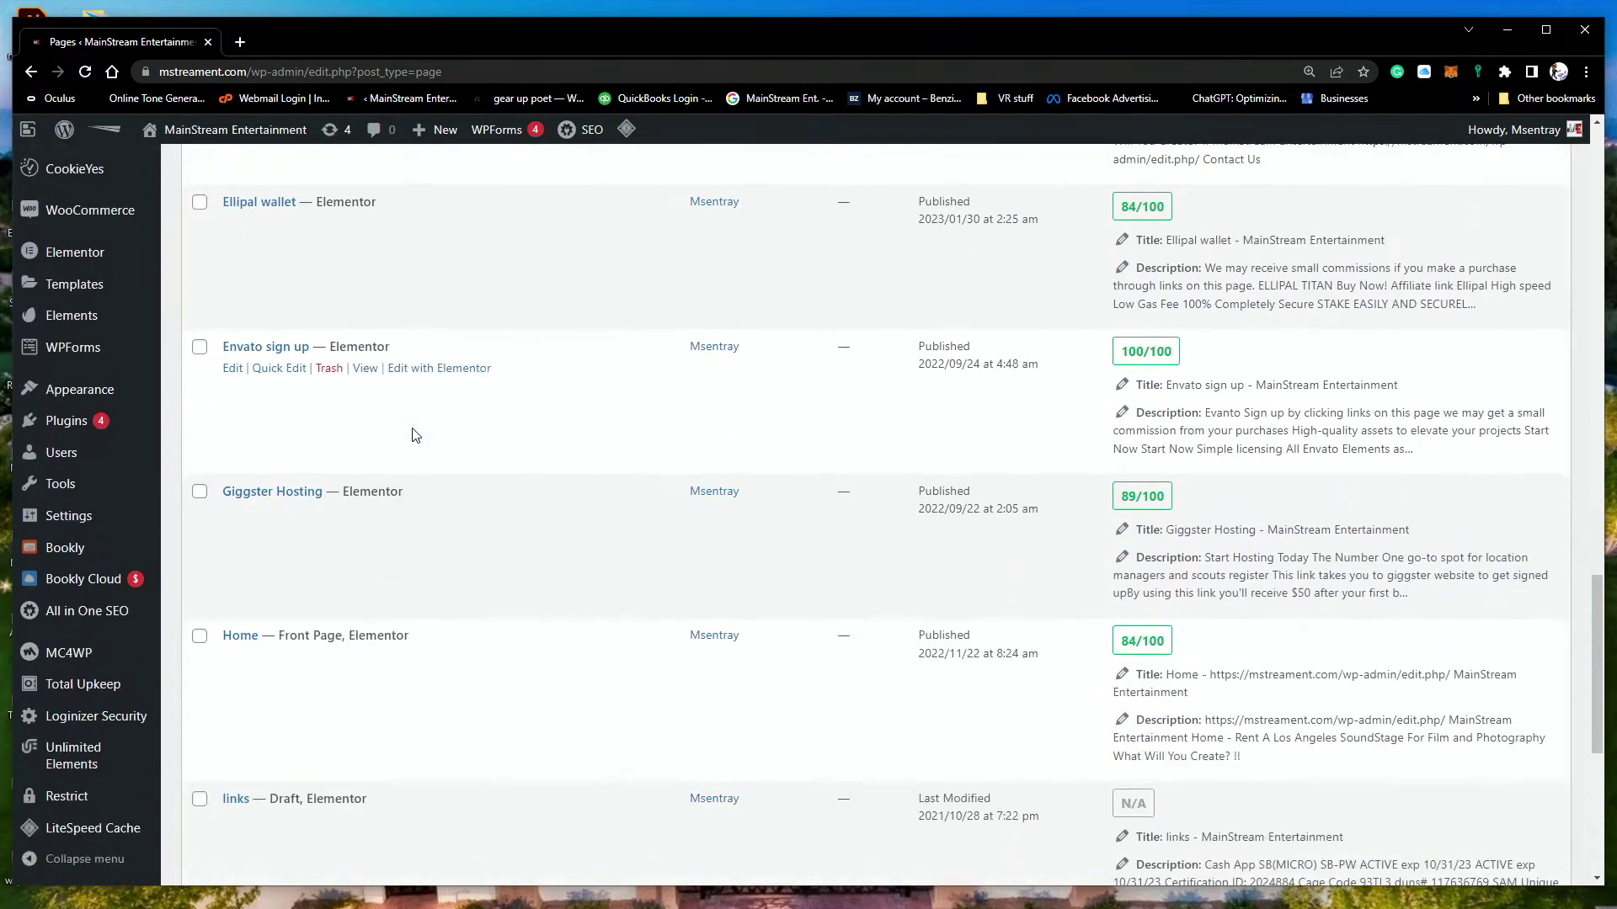
scroll(415, 433, "down", 2)
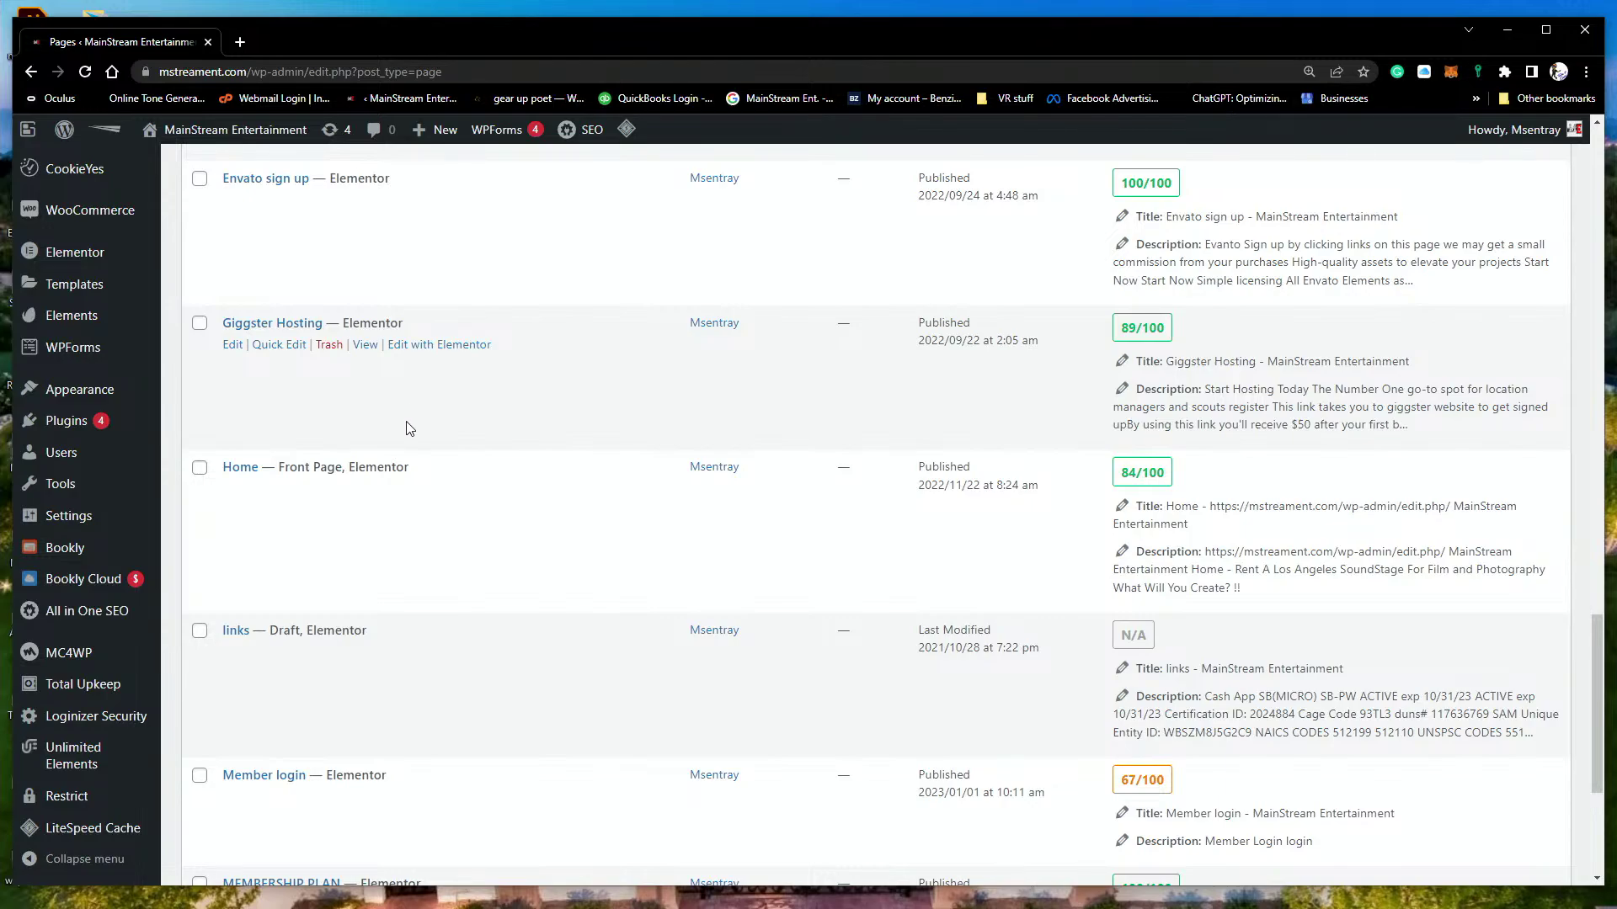
scroll(407, 426, "down", 2)
scroll(316, 579, "down", 2)
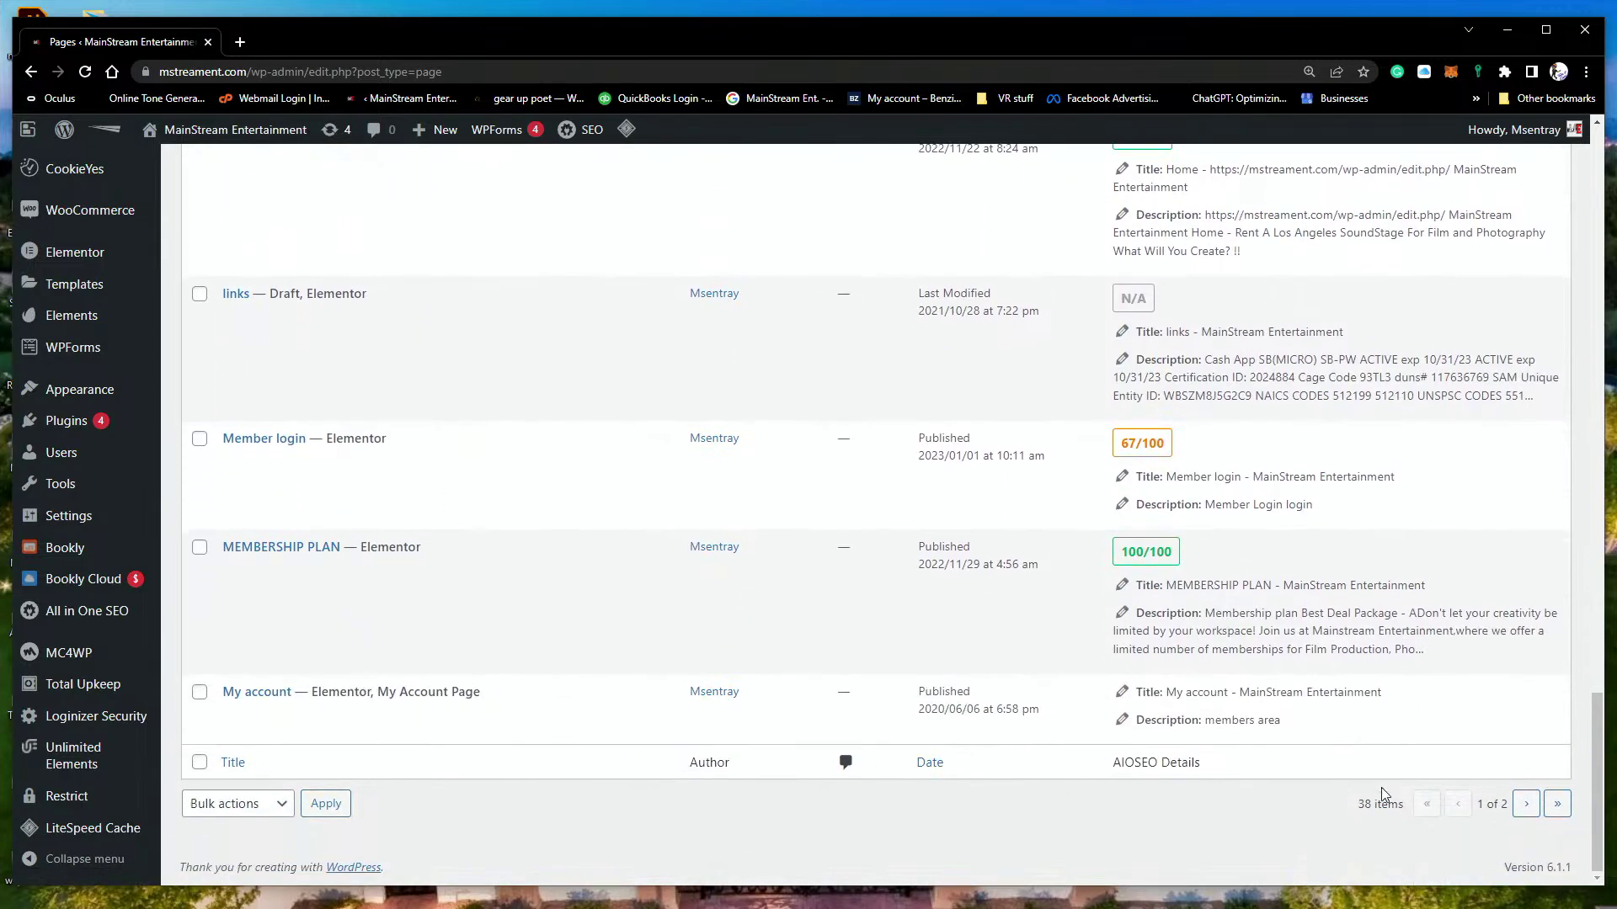
Step: Open the Register page from the second page of the list in Elementor and close the Navigator
left_click(1526, 805)
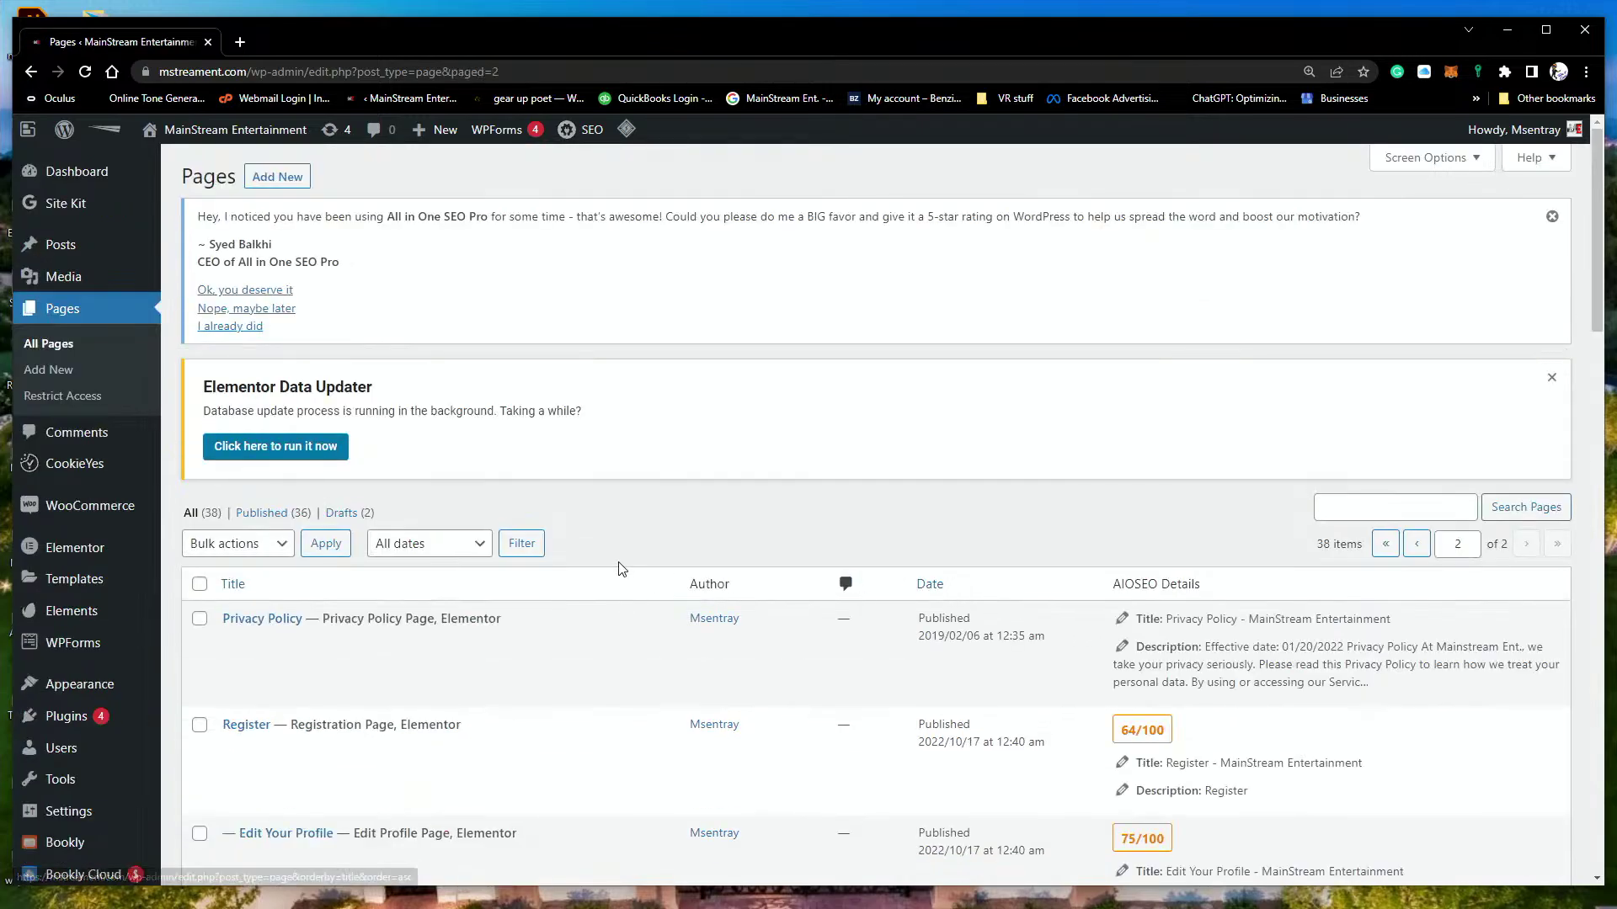
scroll(617, 567, "down", 3)
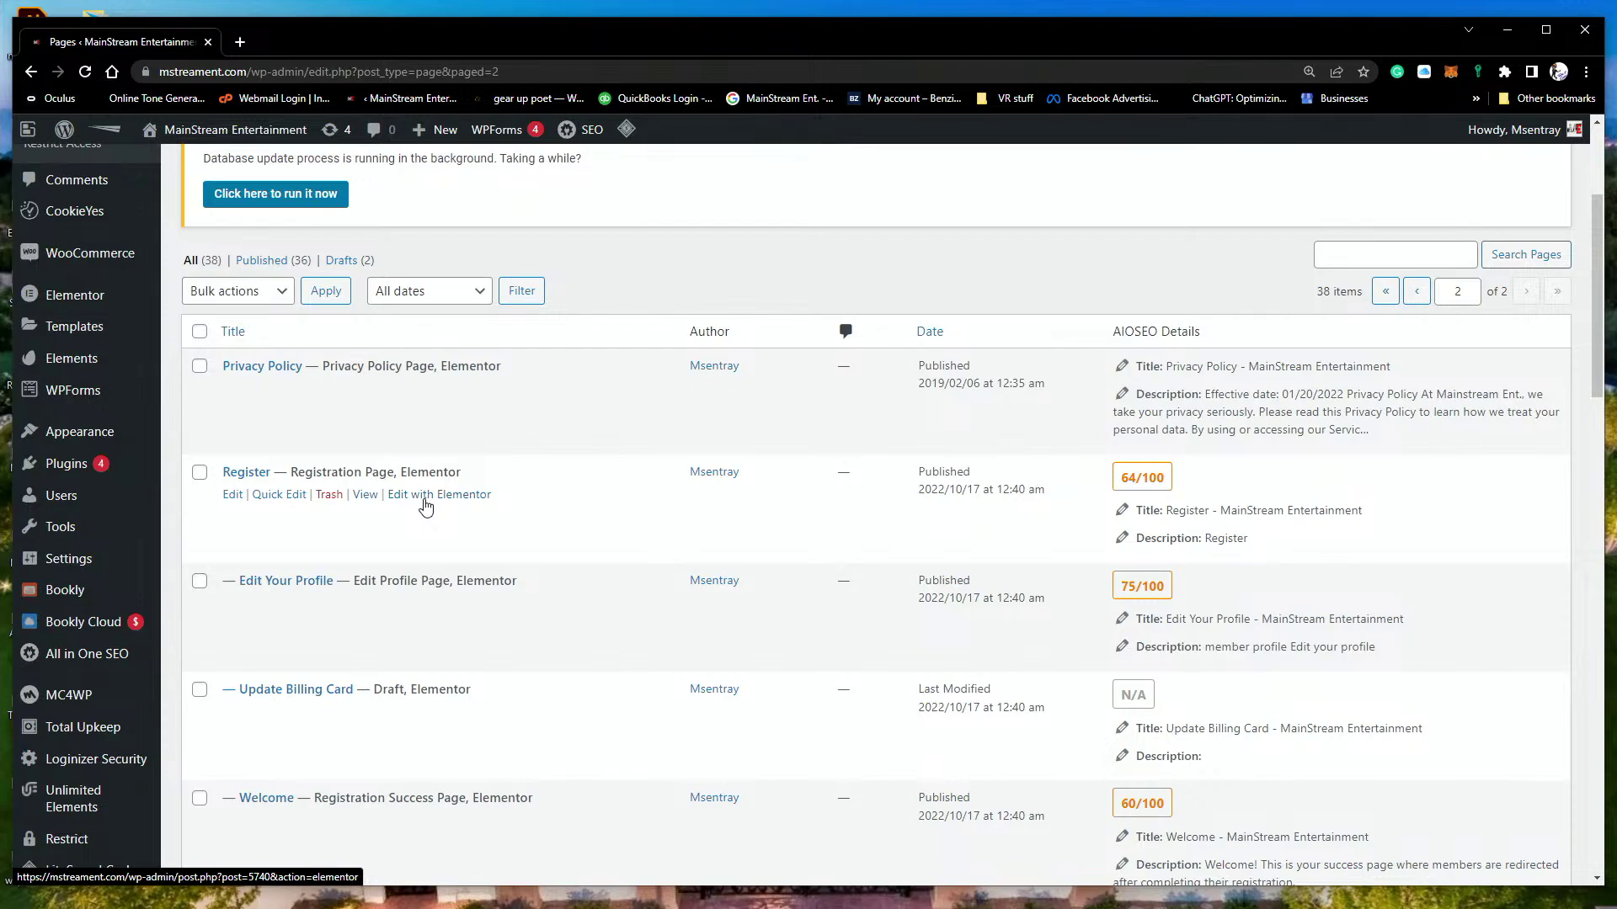
left_click(425, 497)
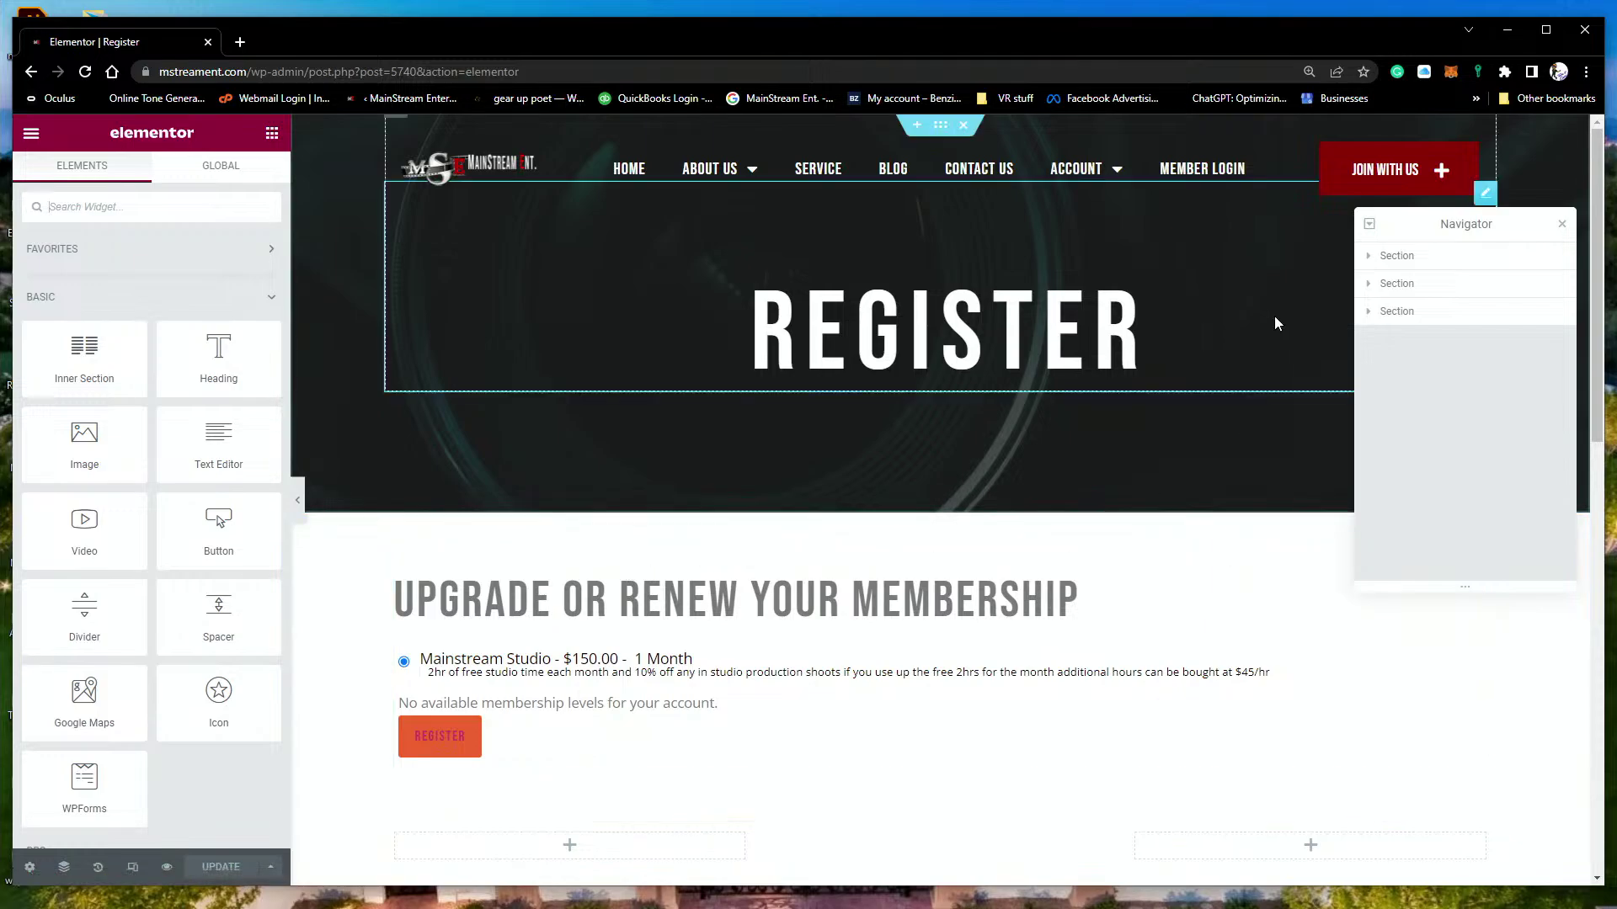
left_click(1562, 225)
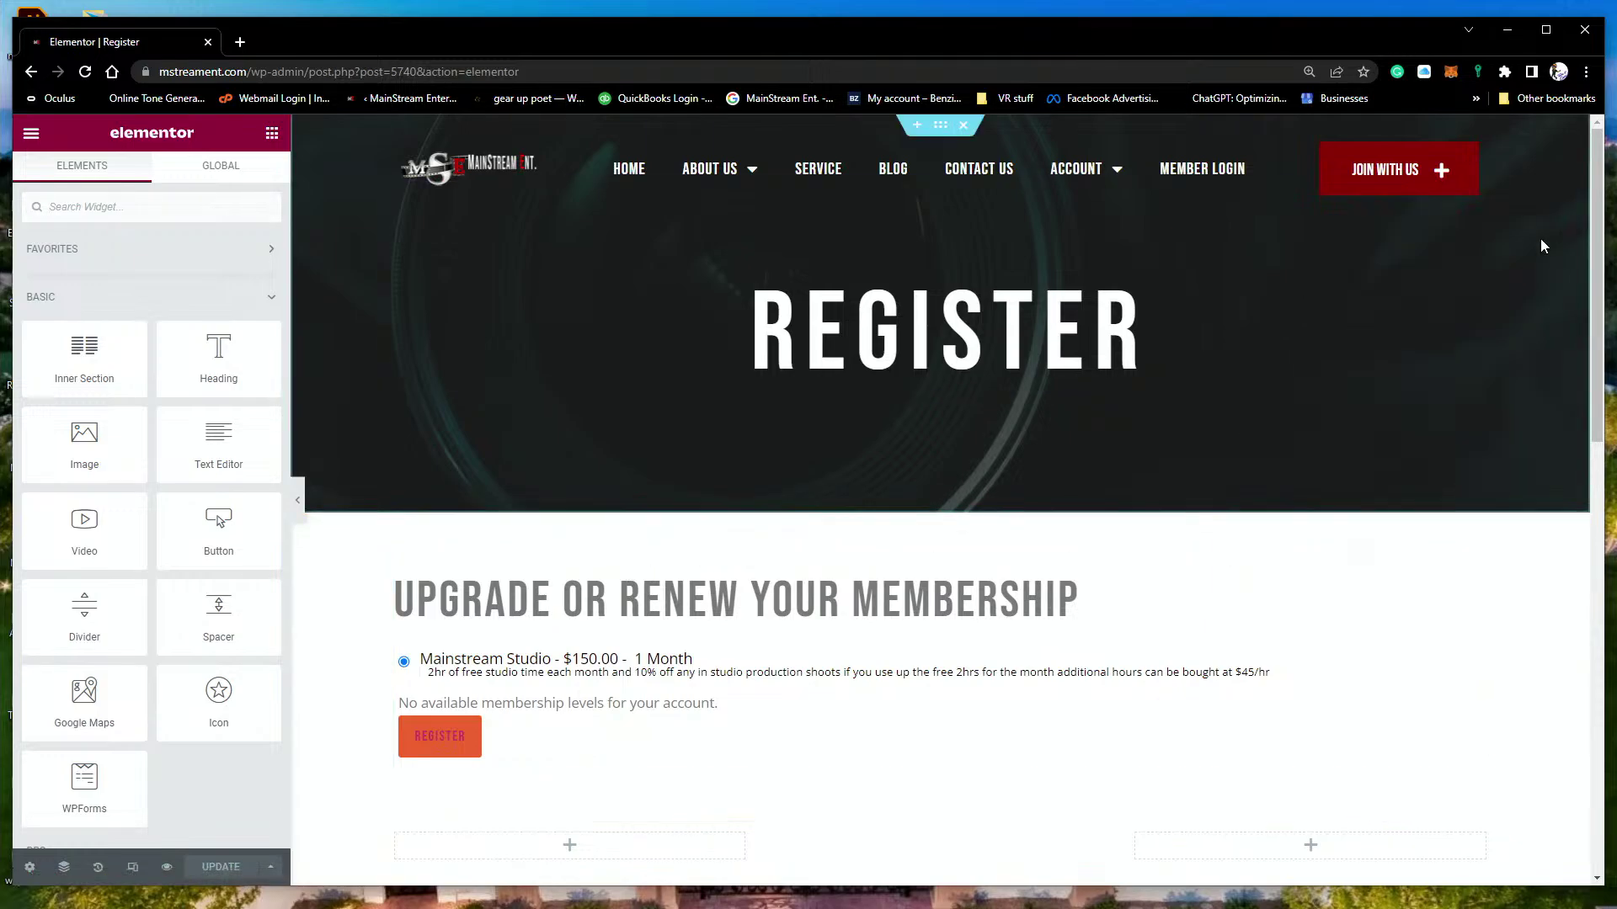
Step: Examine the Register page's header, membership registration form and empty sections in the editor
scroll(765, 574, "down", 1)
scroll(765, 574, "down", 5)
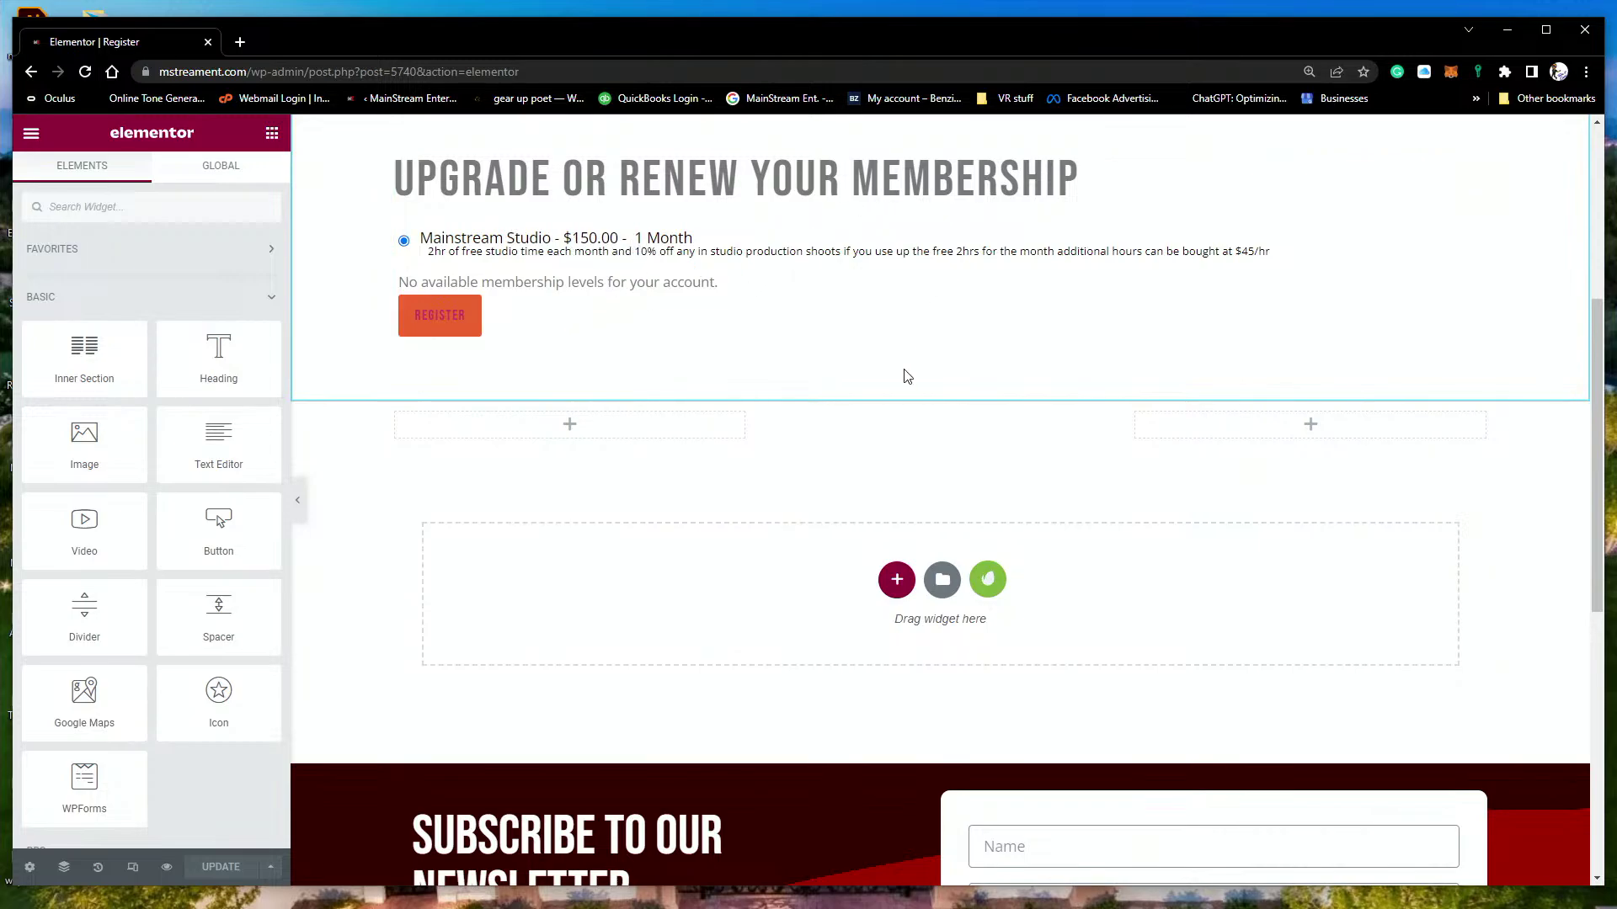
scroll(906, 372, "up", 5)
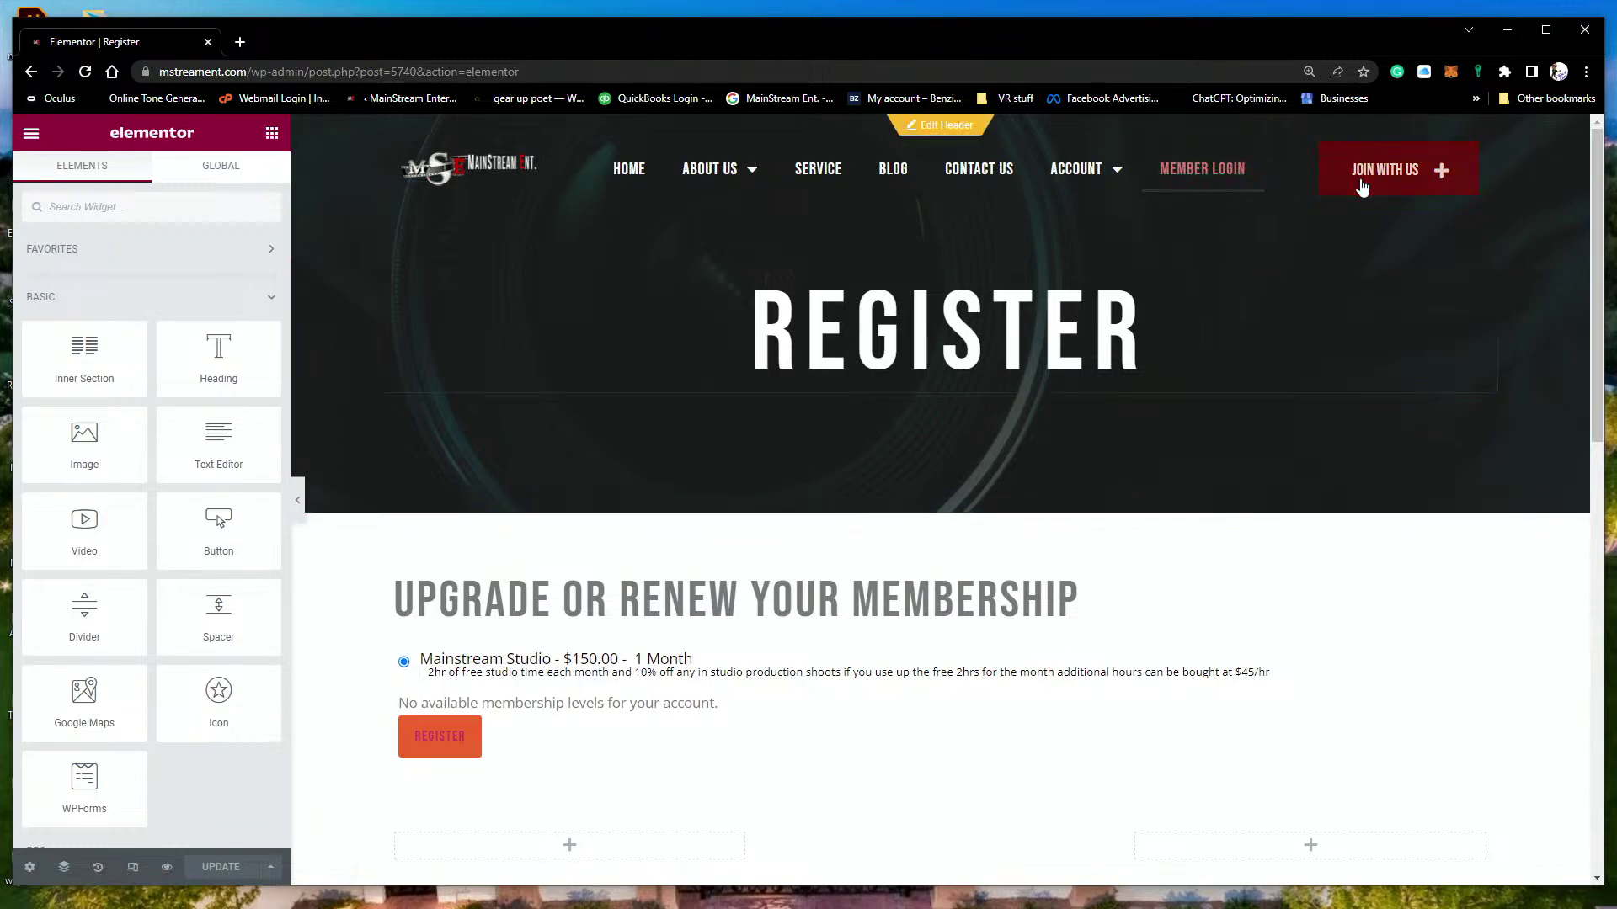
scroll(1214, 197, "down", 2)
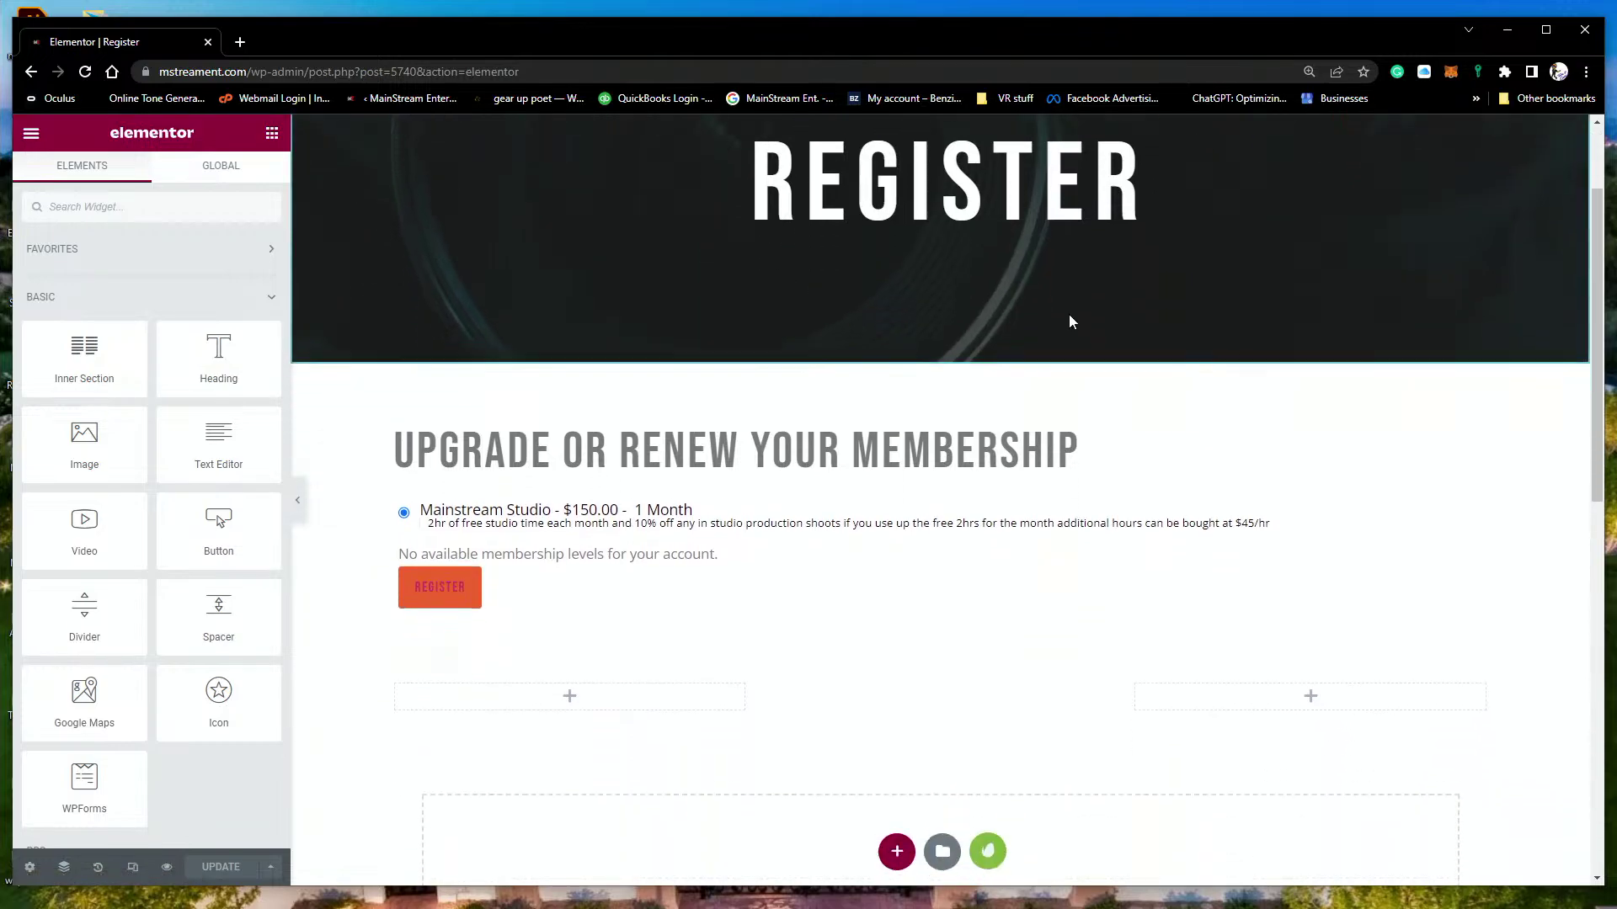
scroll(1069, 322, "up", 2)
scroll(881, 426, "down", 6)
scroll(755, 401, "up", 3)
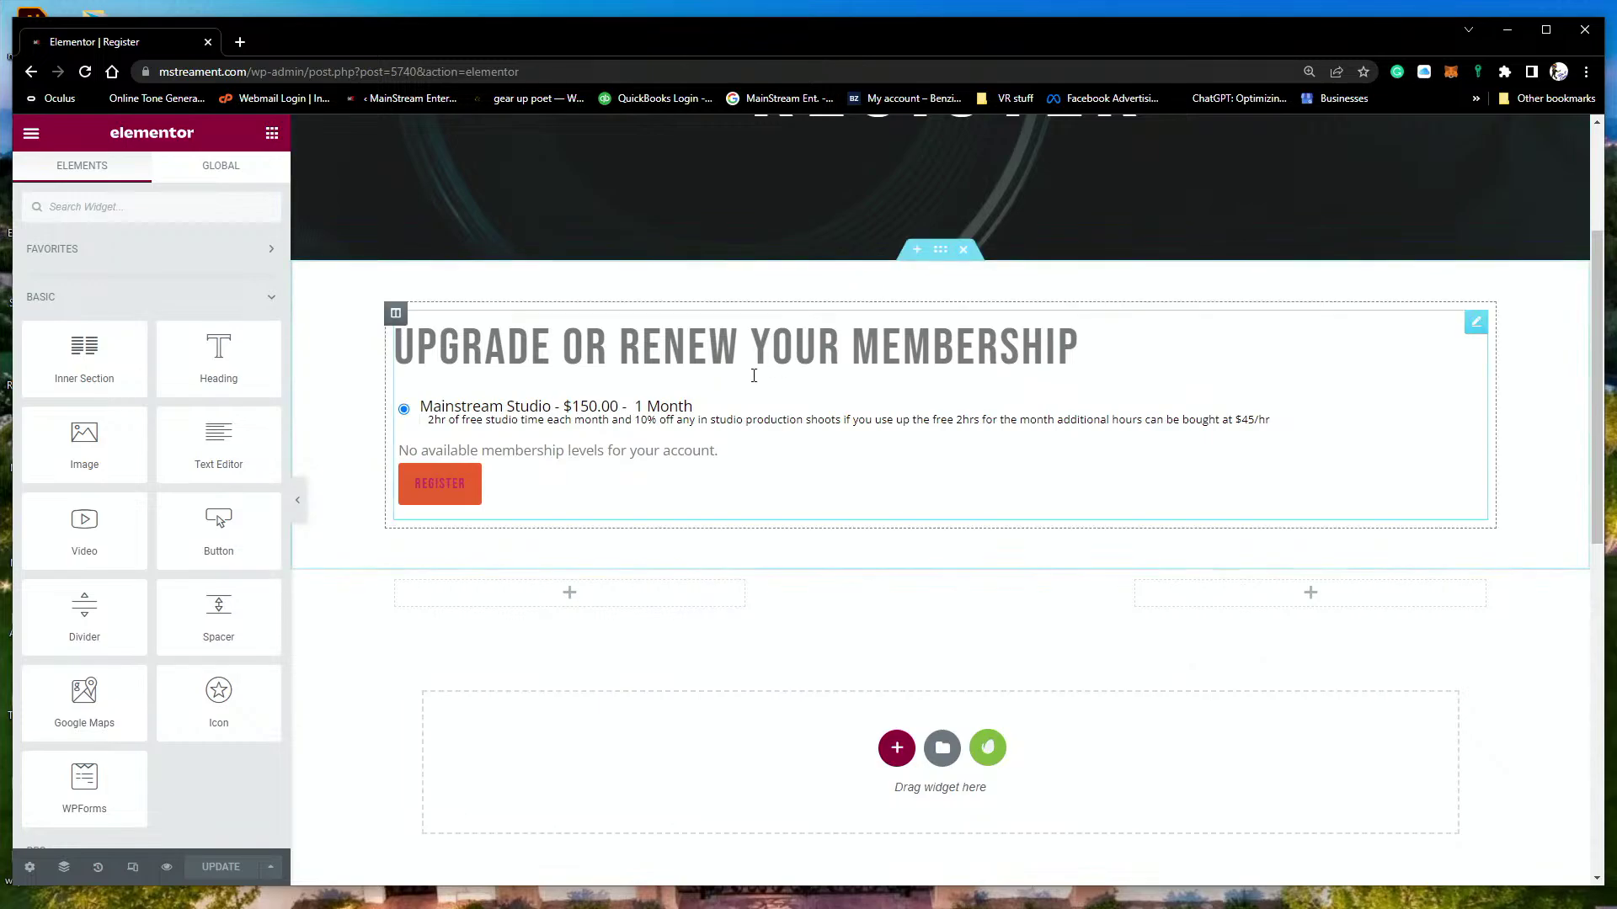
Step: Load the live site's home page, mstreament.com, in a new browser tab
left_click(240, 42)
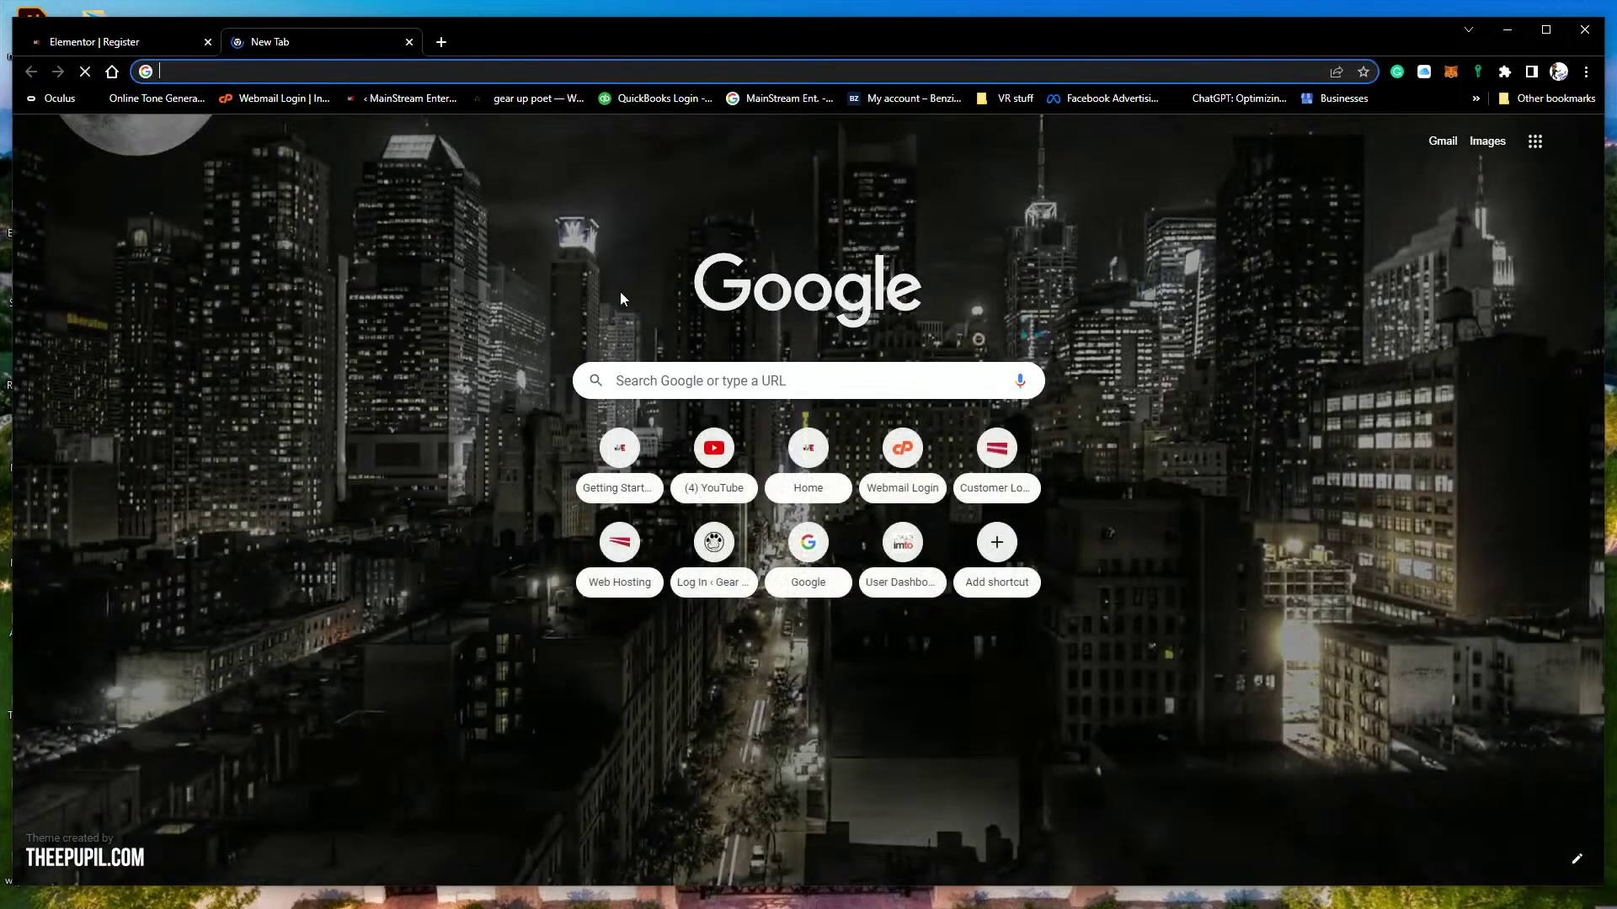
left_click(620, 459)
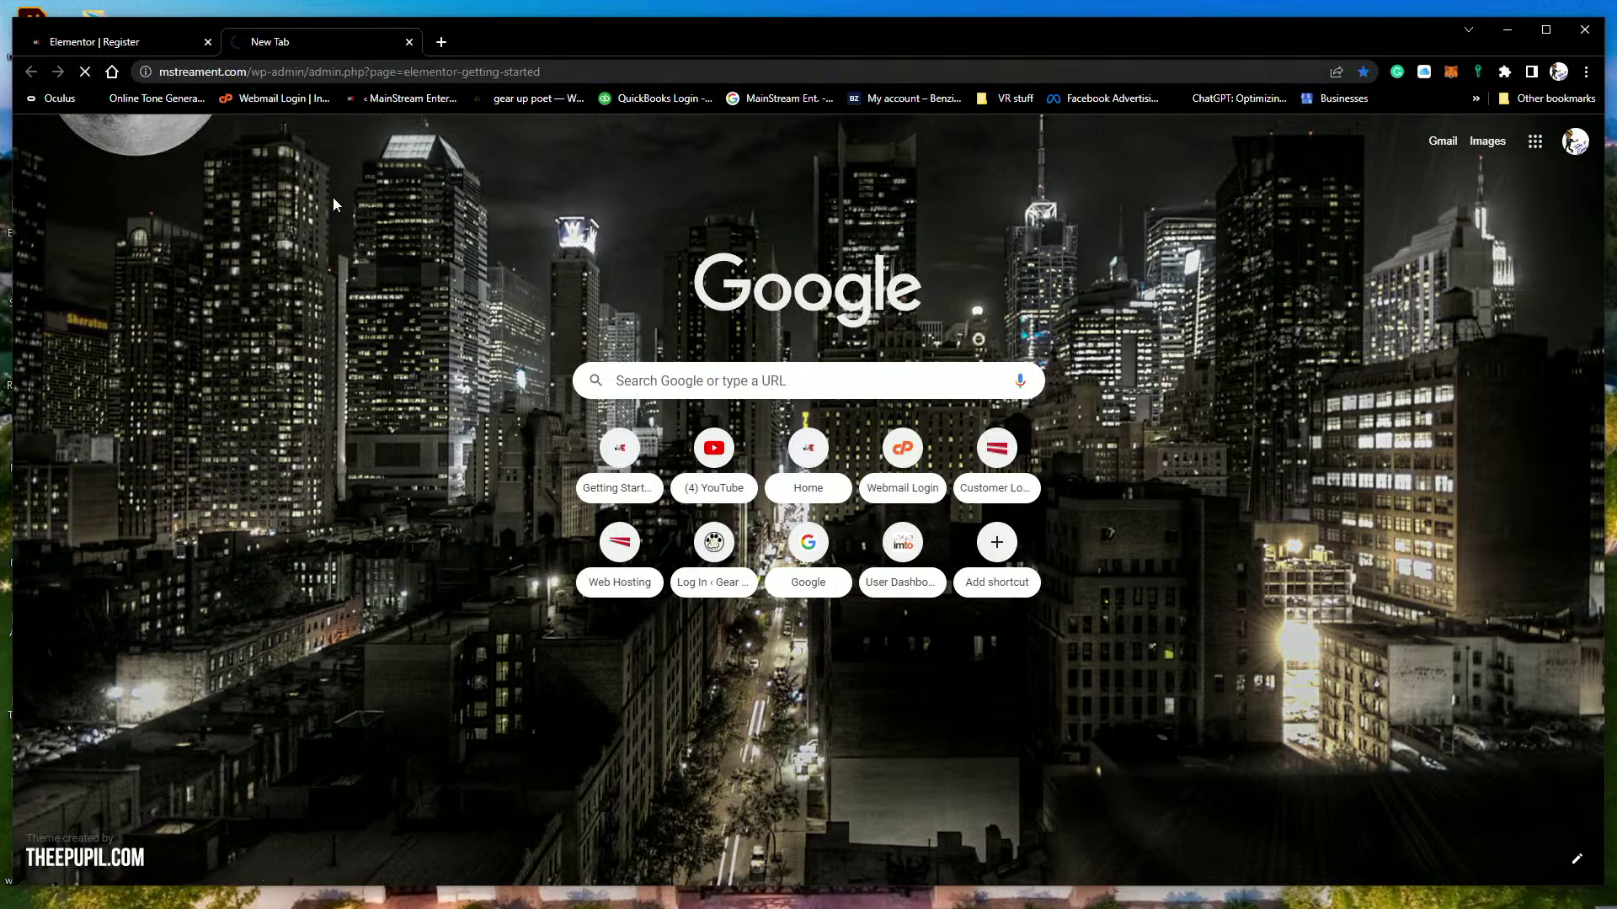
left_click_drag(540, 75, 248, 75)
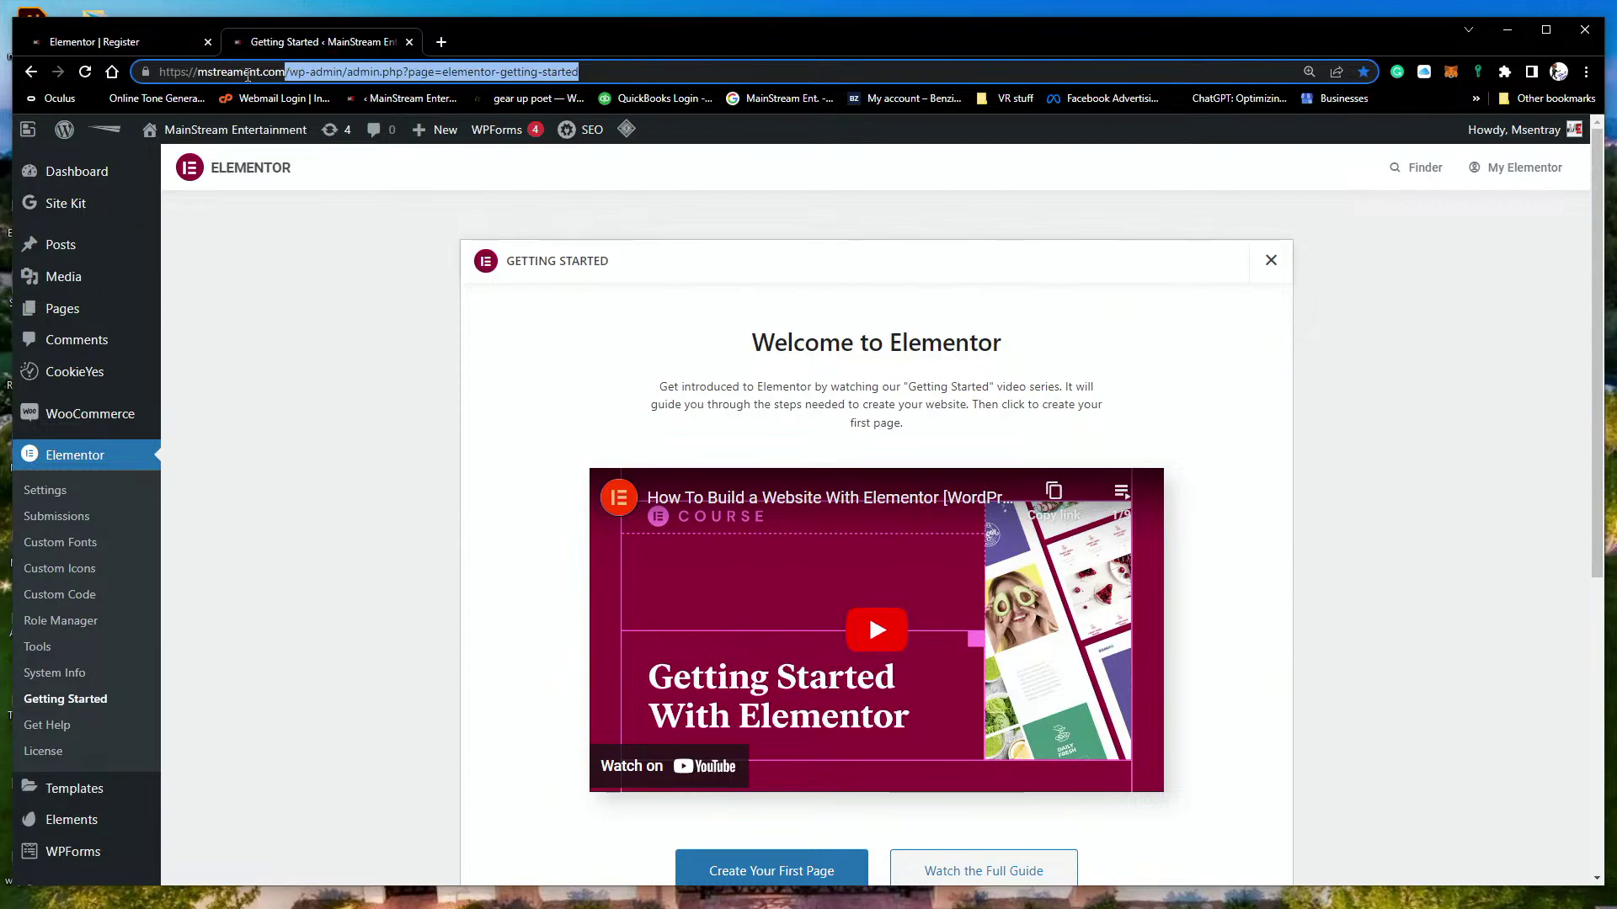
key("BackSpace")
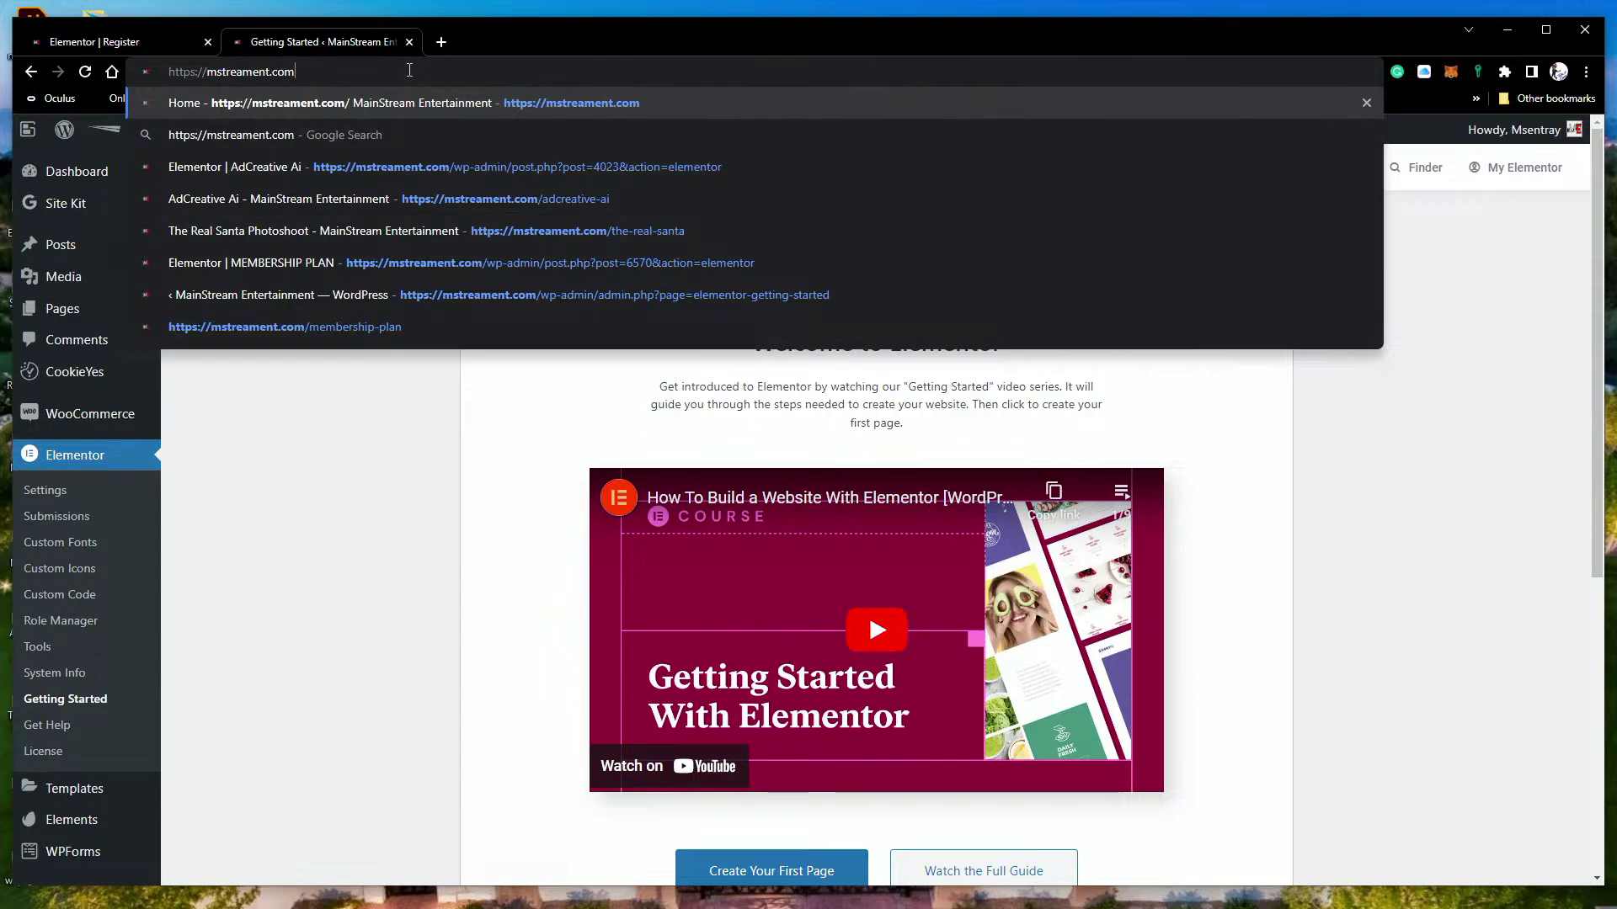
key("Return")
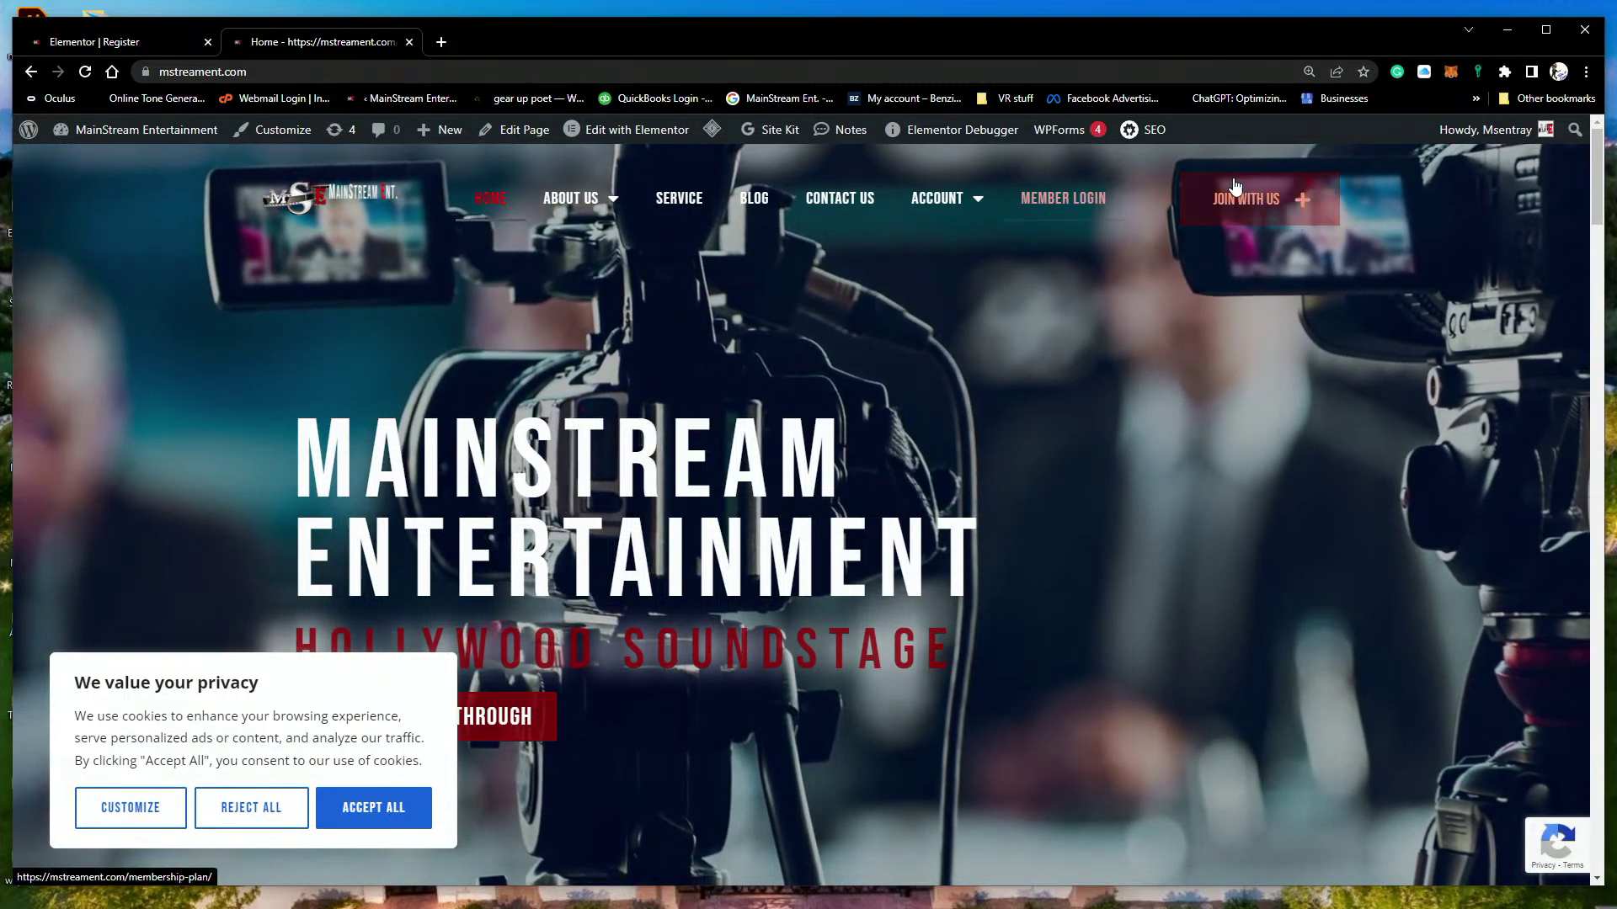
Step: Follow the home page's Join With Us link and review the membership plan's price, benefits and Join Now section
left_click(1064, 200)
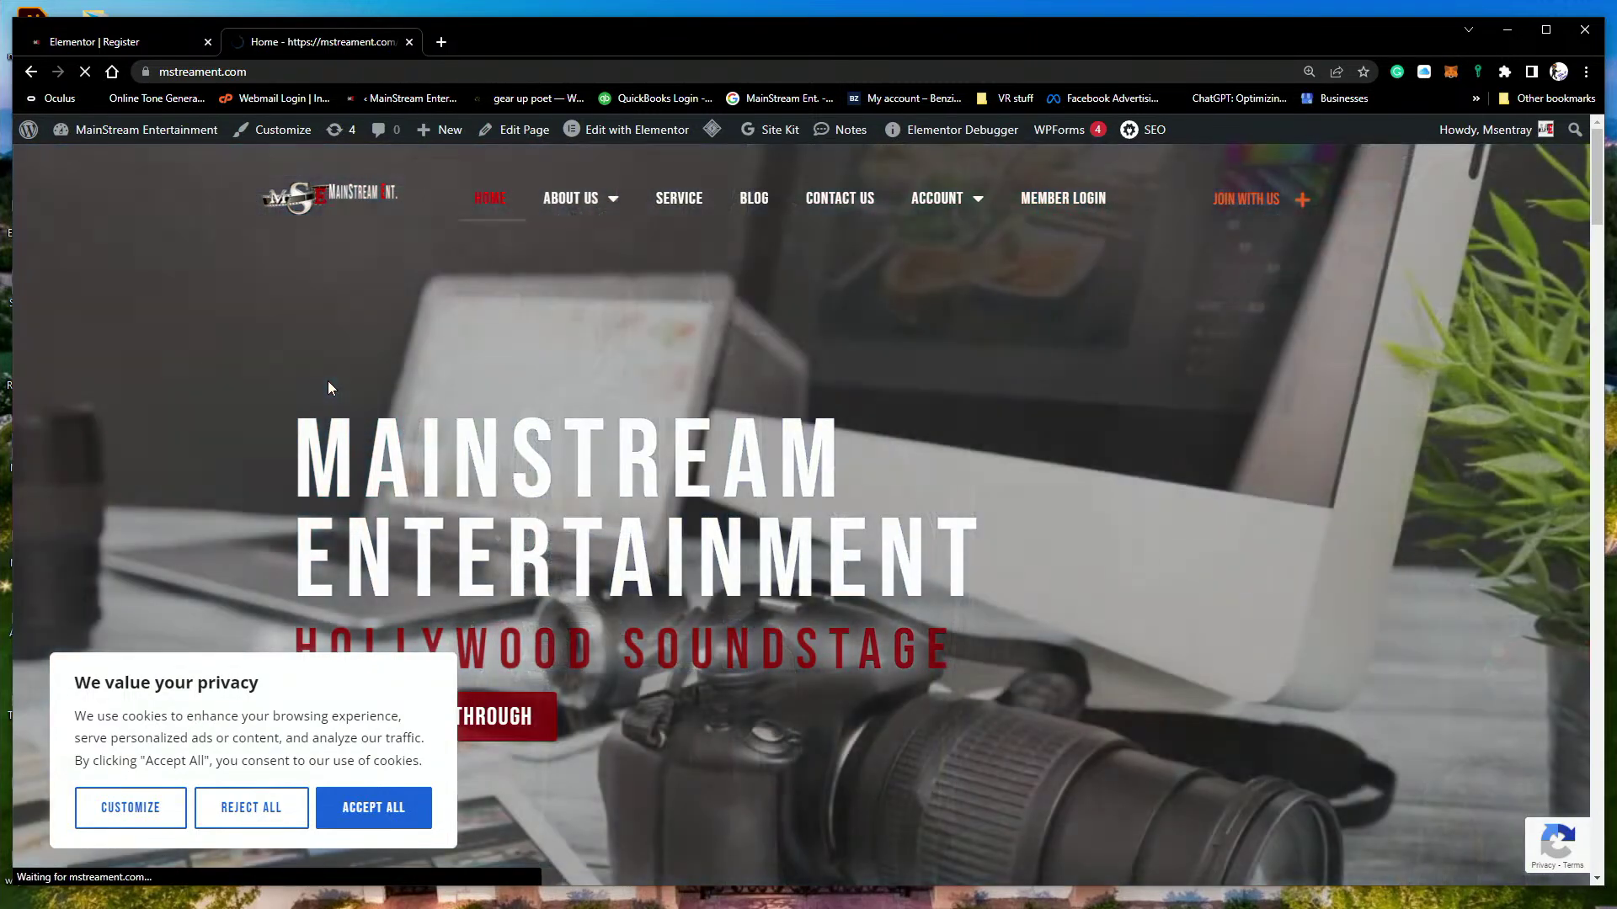
scroll(327, 381, "down", 3)
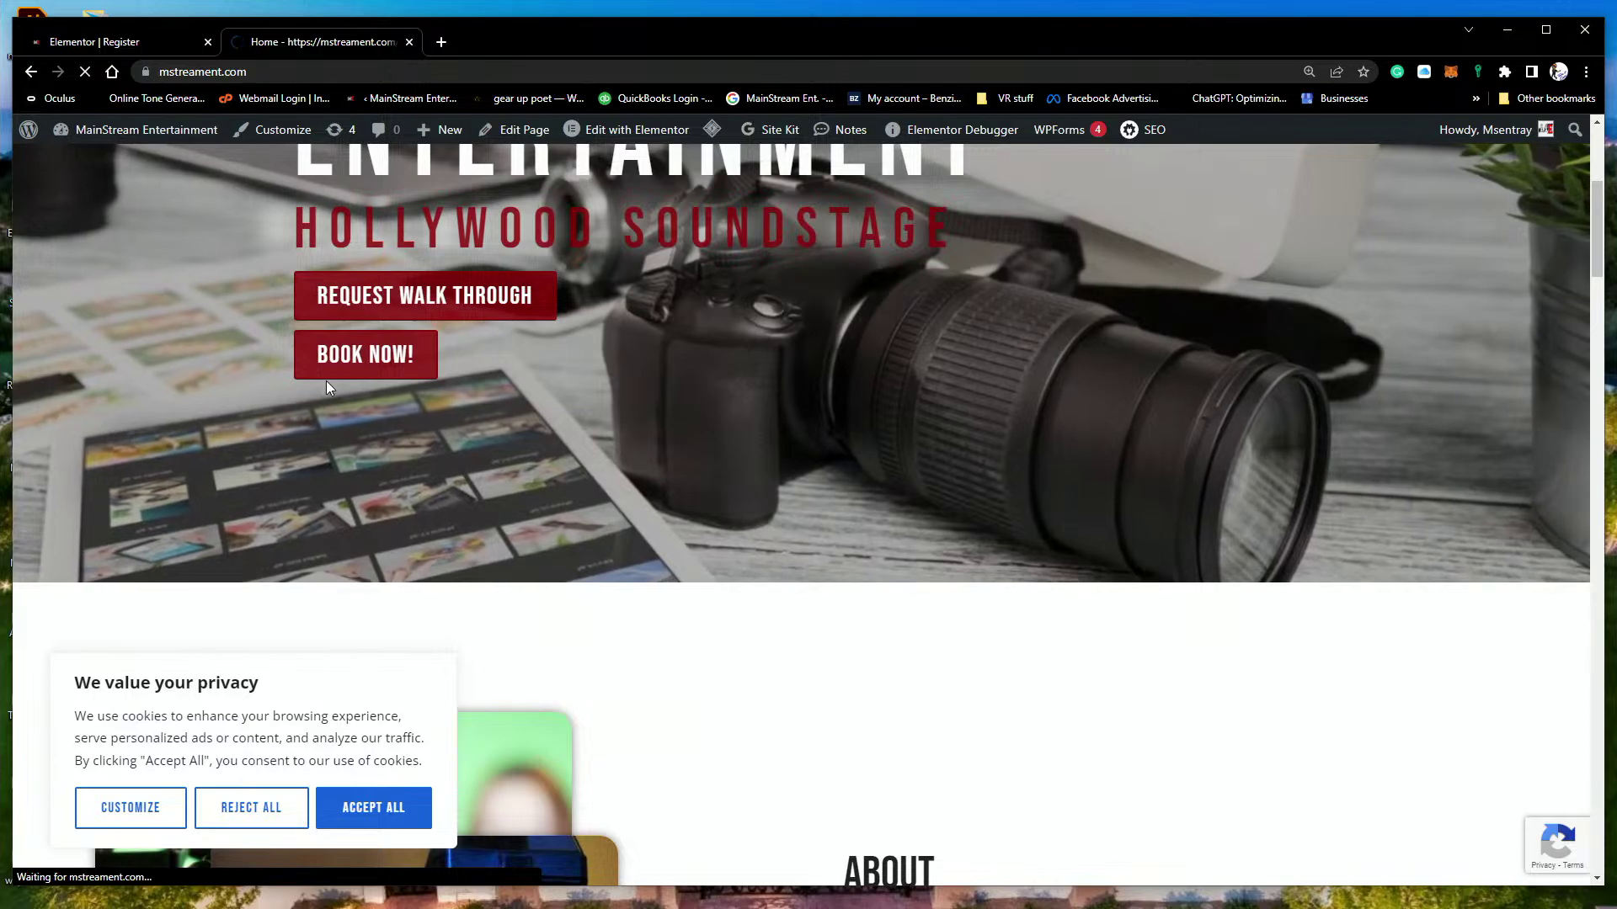
scroll(875, 432, "down", 5)
scroll(875, 432, "down", 9)
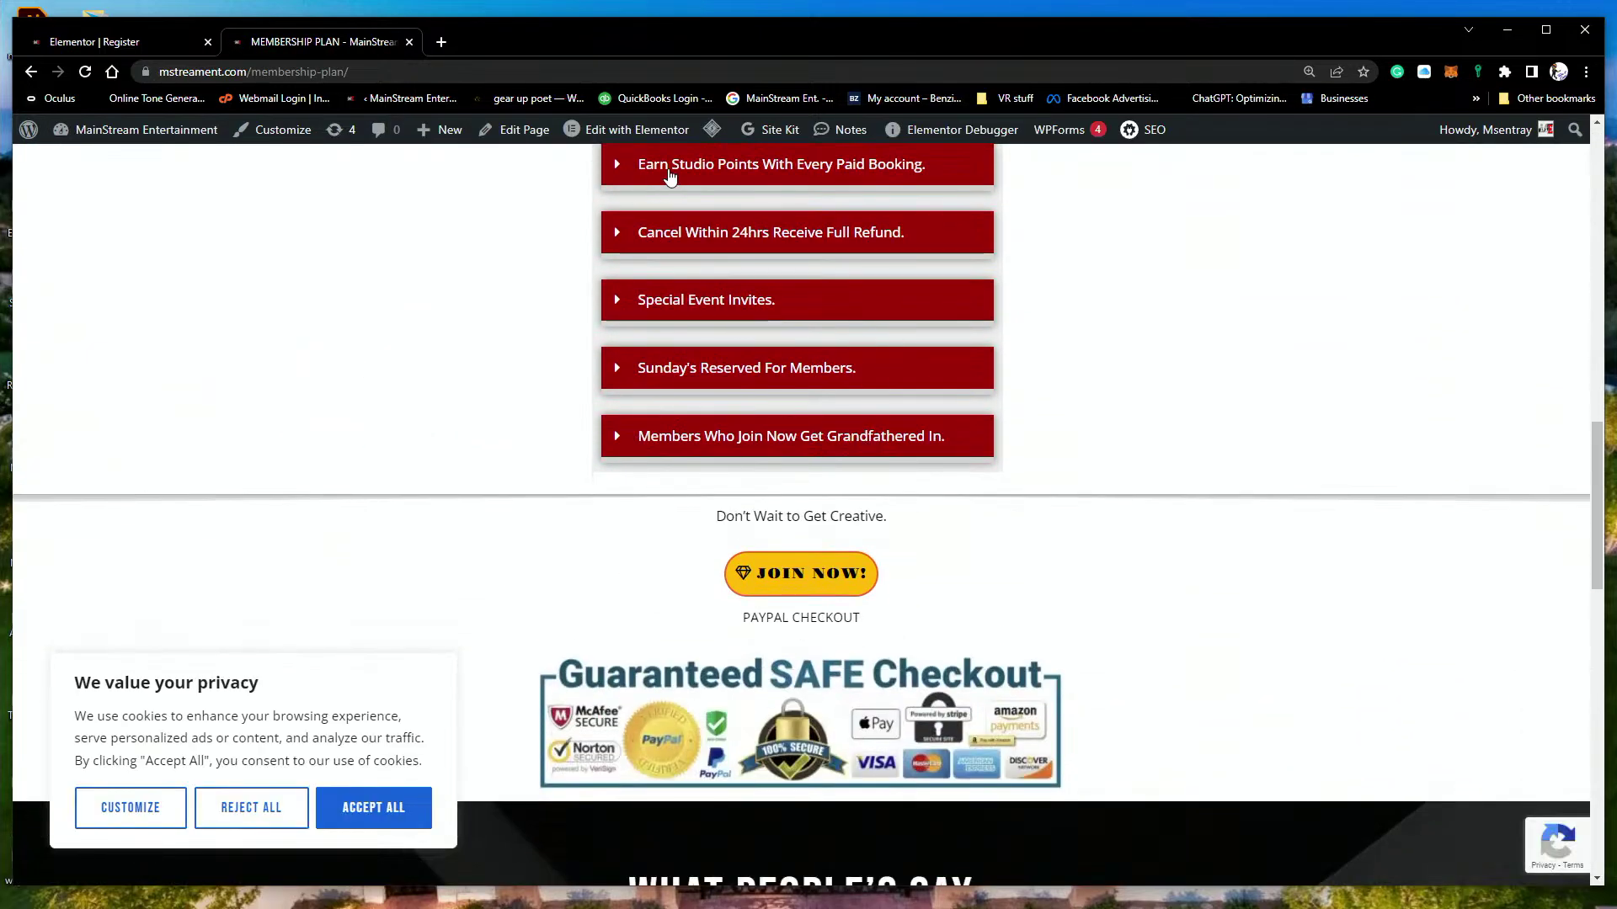
scroll(913, 416, "up", 8)
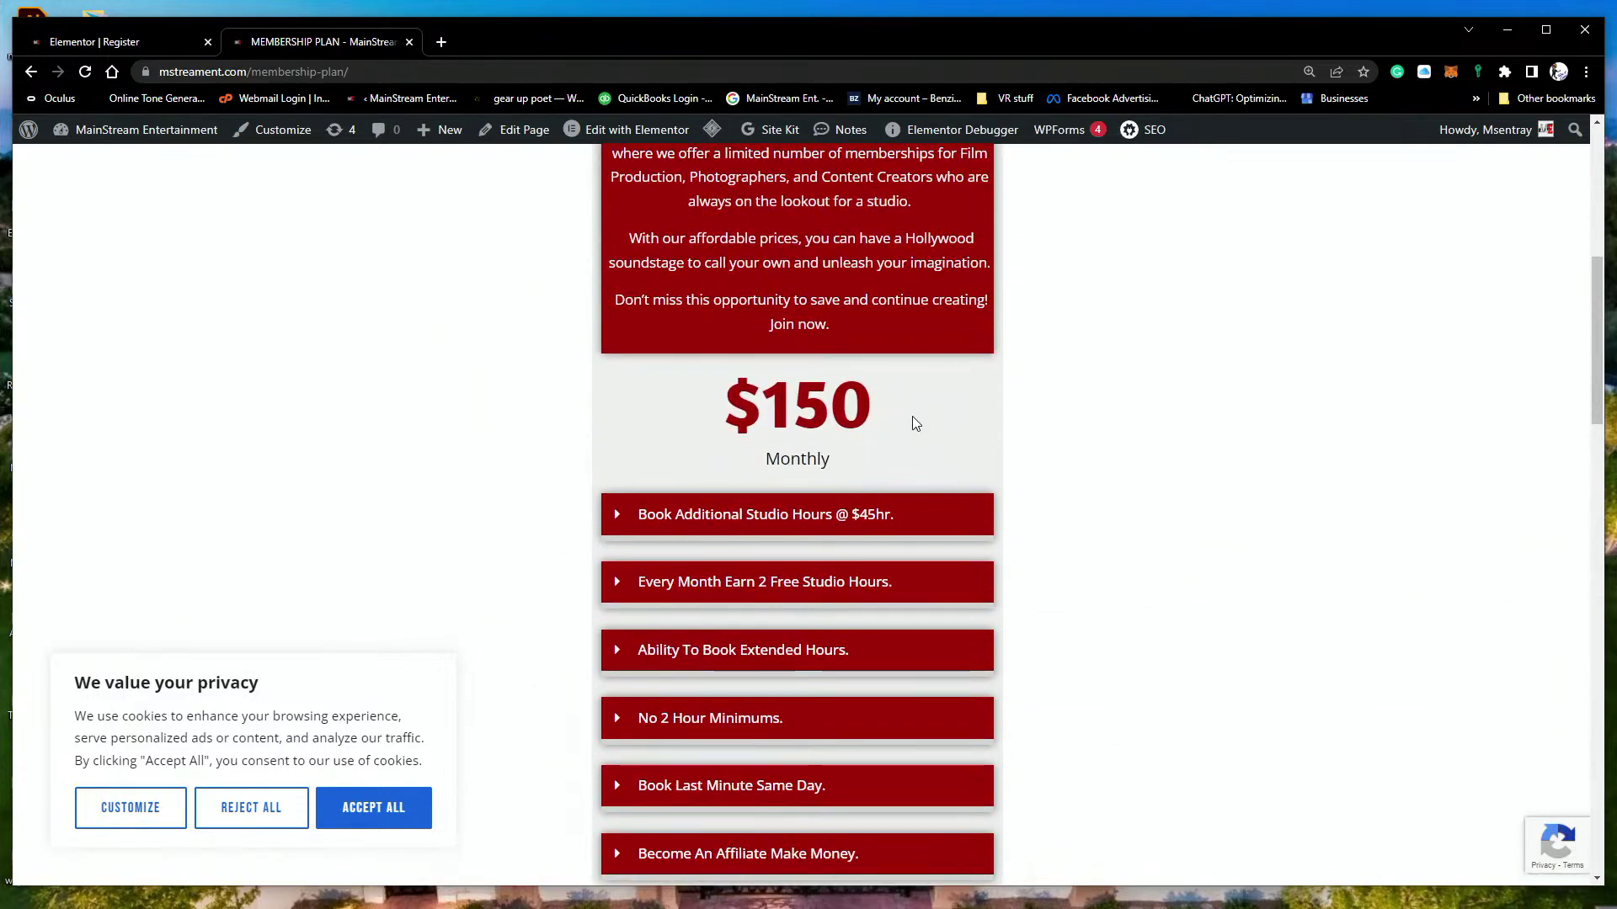
scroll(912, 417, "down", 8)
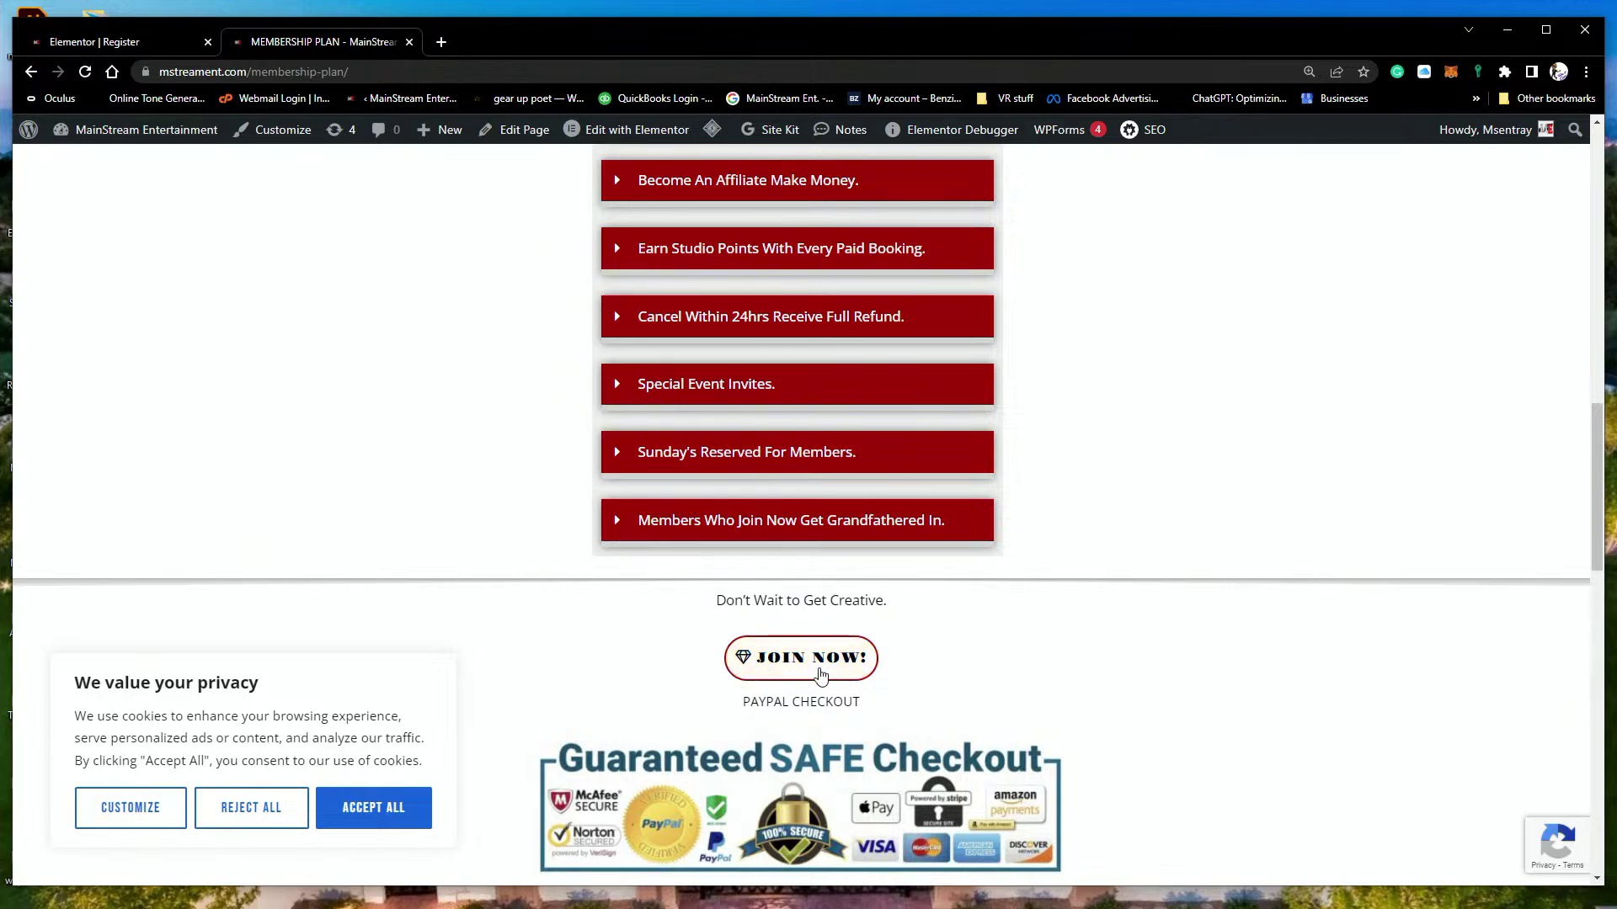
scroll(1028, 578, "up", 7)
Step: Return to the Register page's editor tab and exit Elementor to the WordPress dashboard
left_click(156, 41)
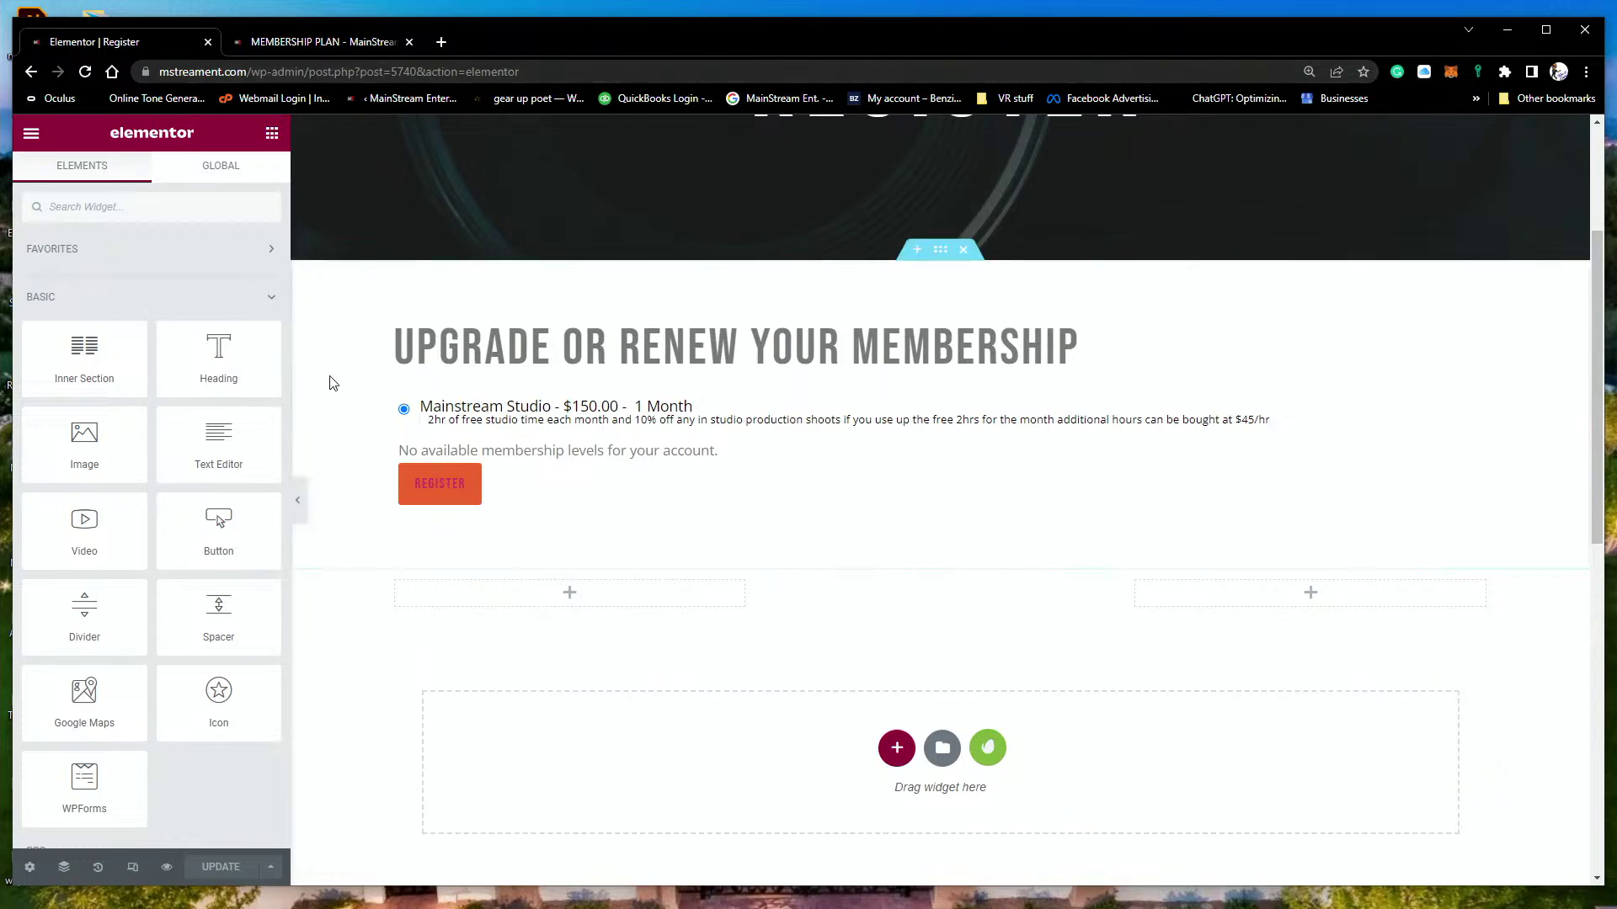
left_click(32, 136)
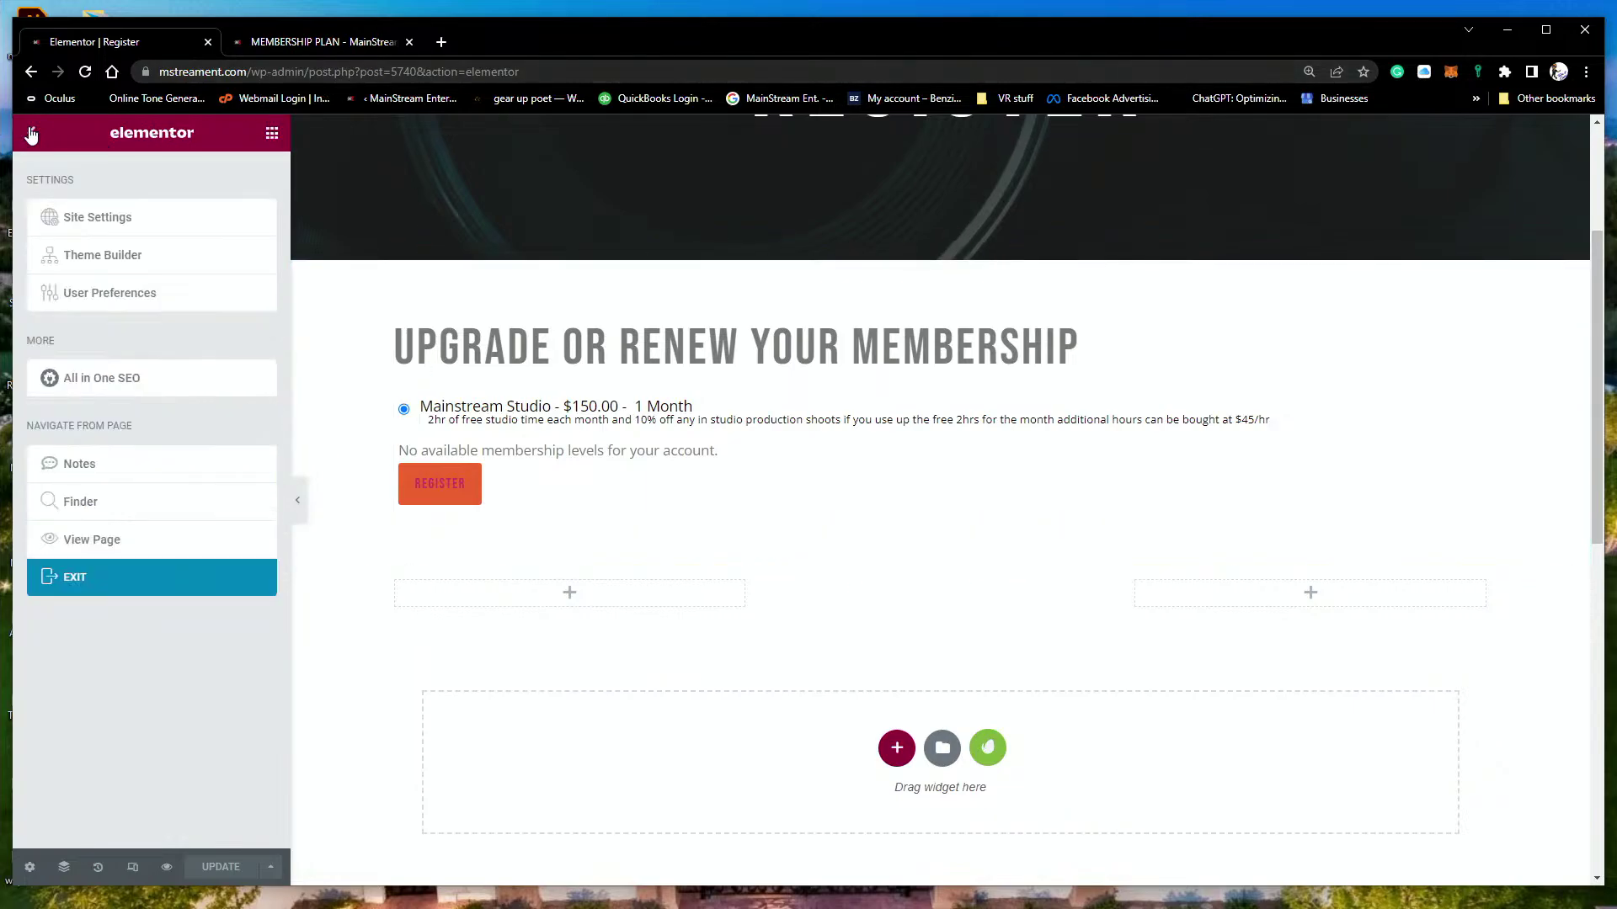
left_click(70, 580)
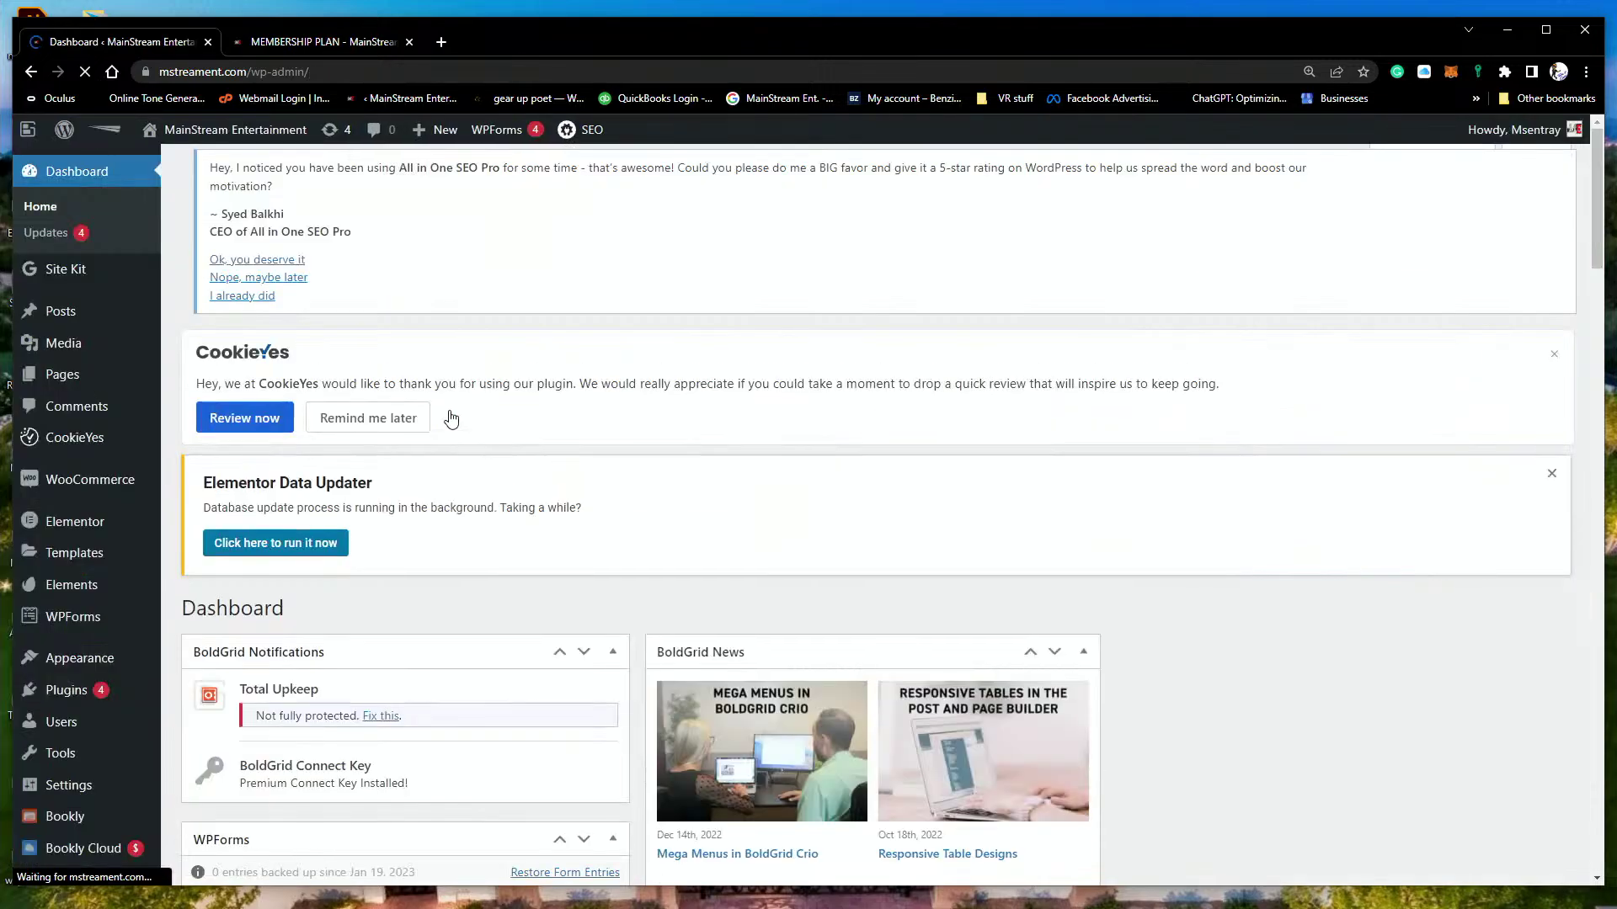
Step: Look over the dashboard widgets and open the list of all site pages
scroll(505, 337, "down", 20)
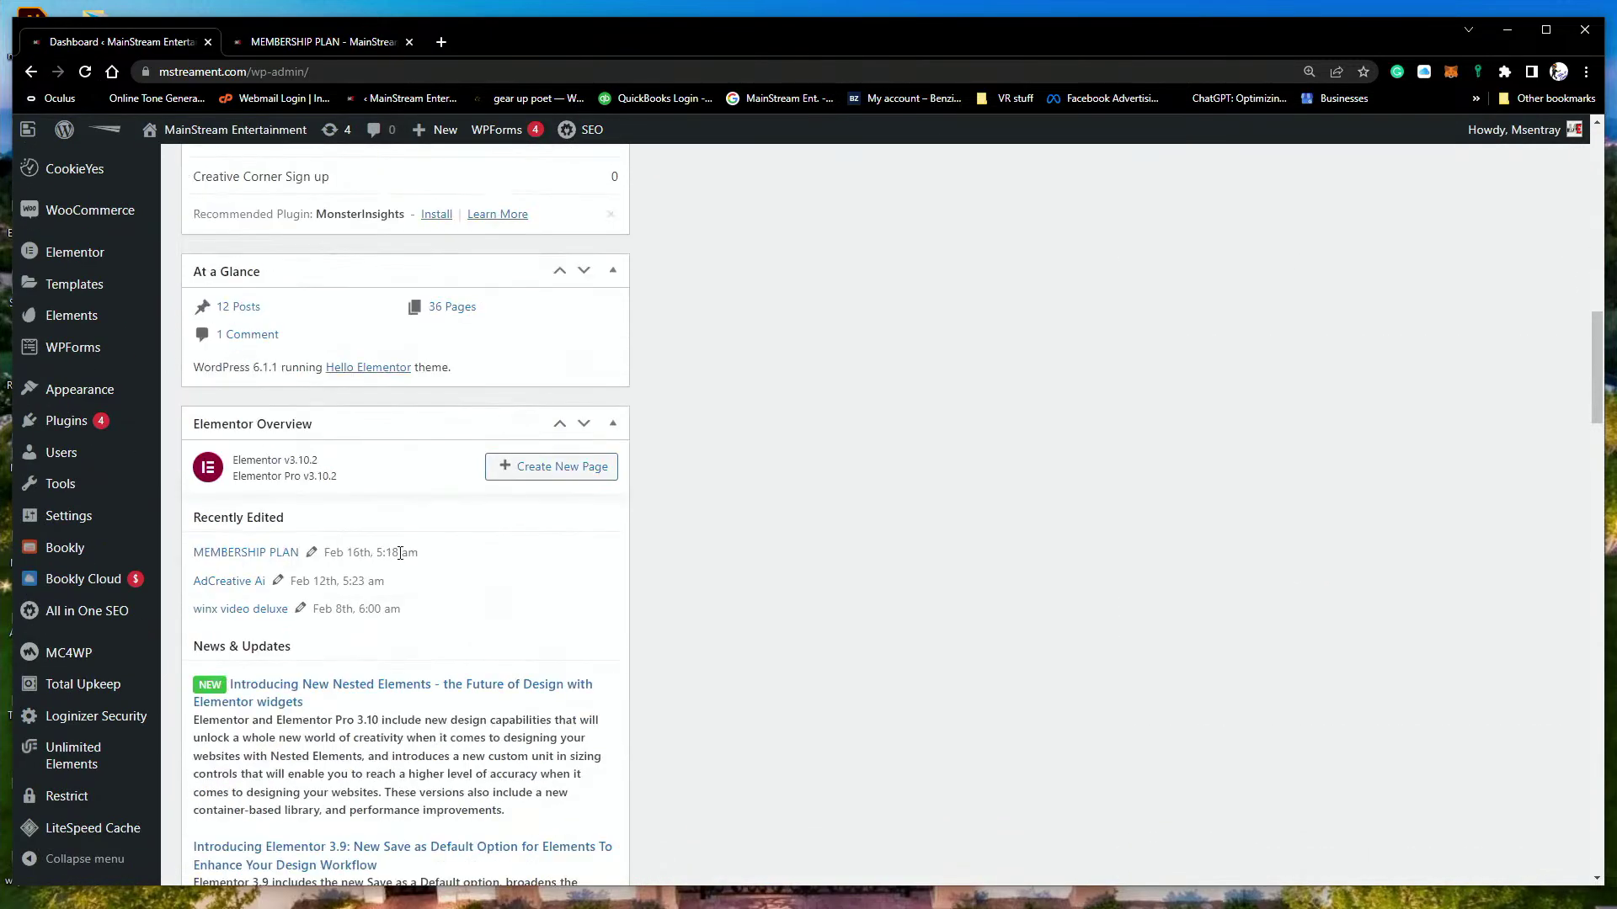
scroll(552, 223, "down", 15)
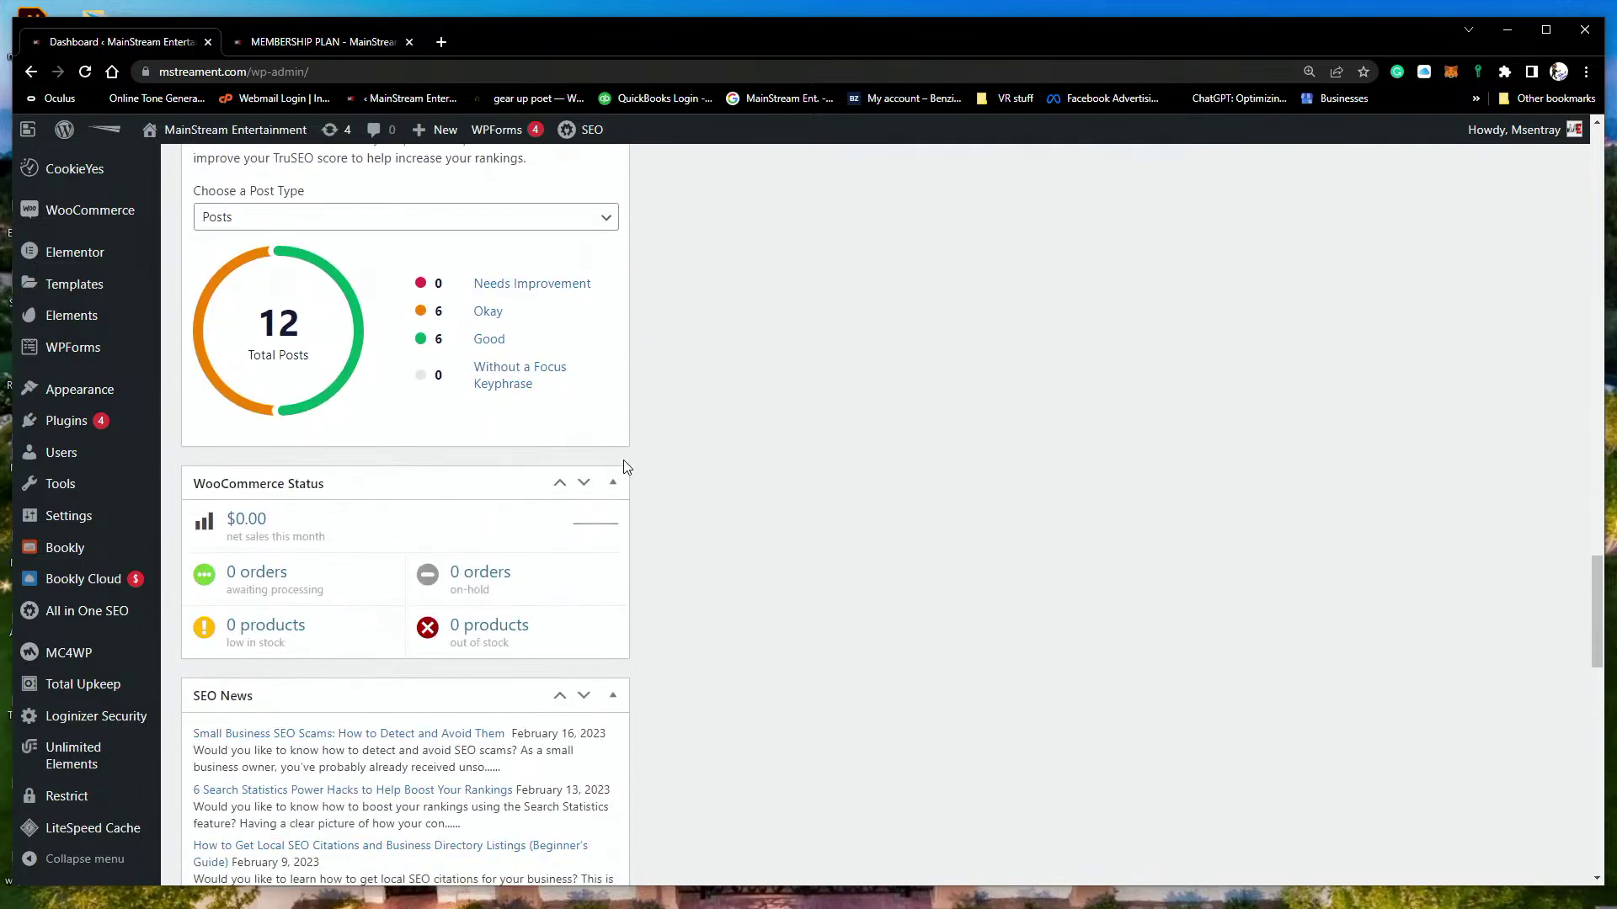
scroll(708, 534, "down", 10)
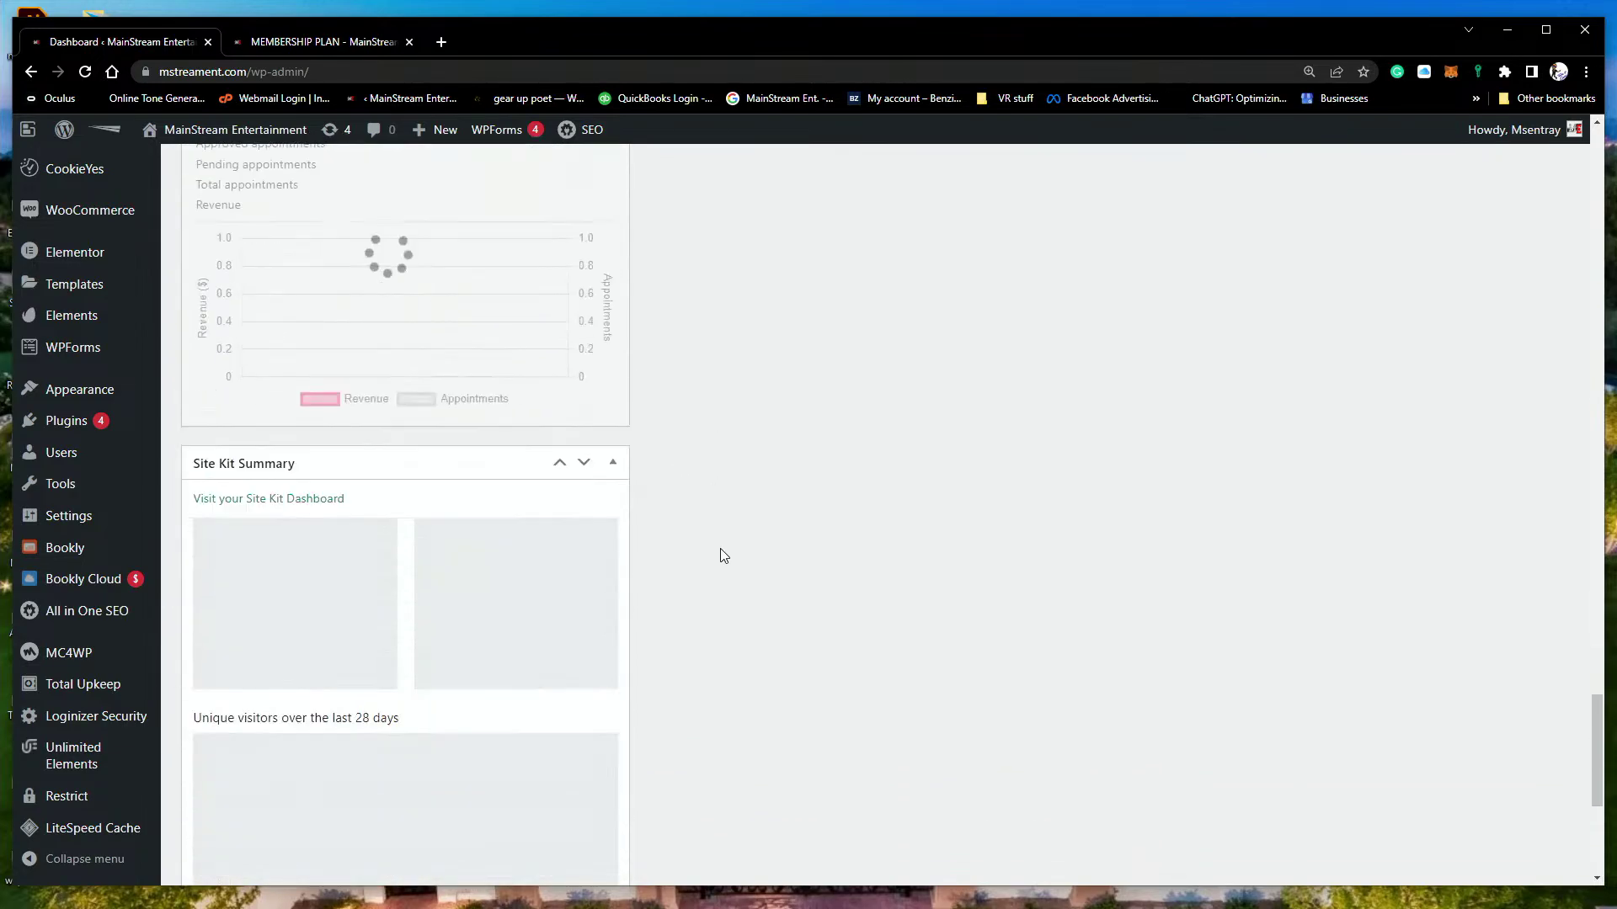
scroll(720, 564, "down", 3)
scroll(433, 509, "up", 6)
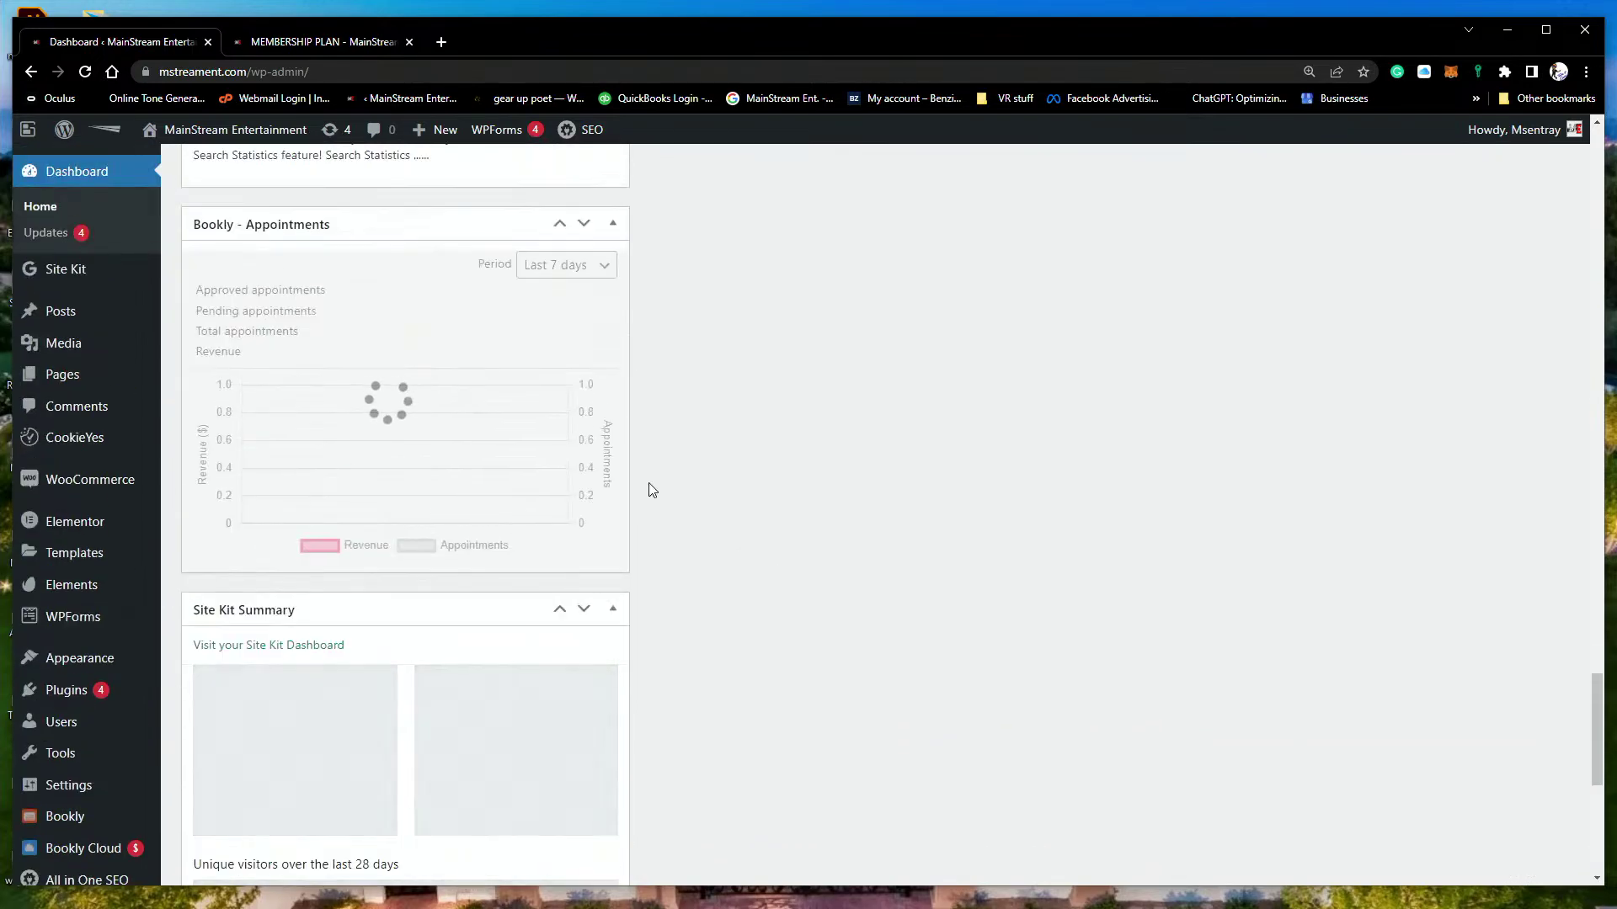
scroll(506, 472, "up", 4)
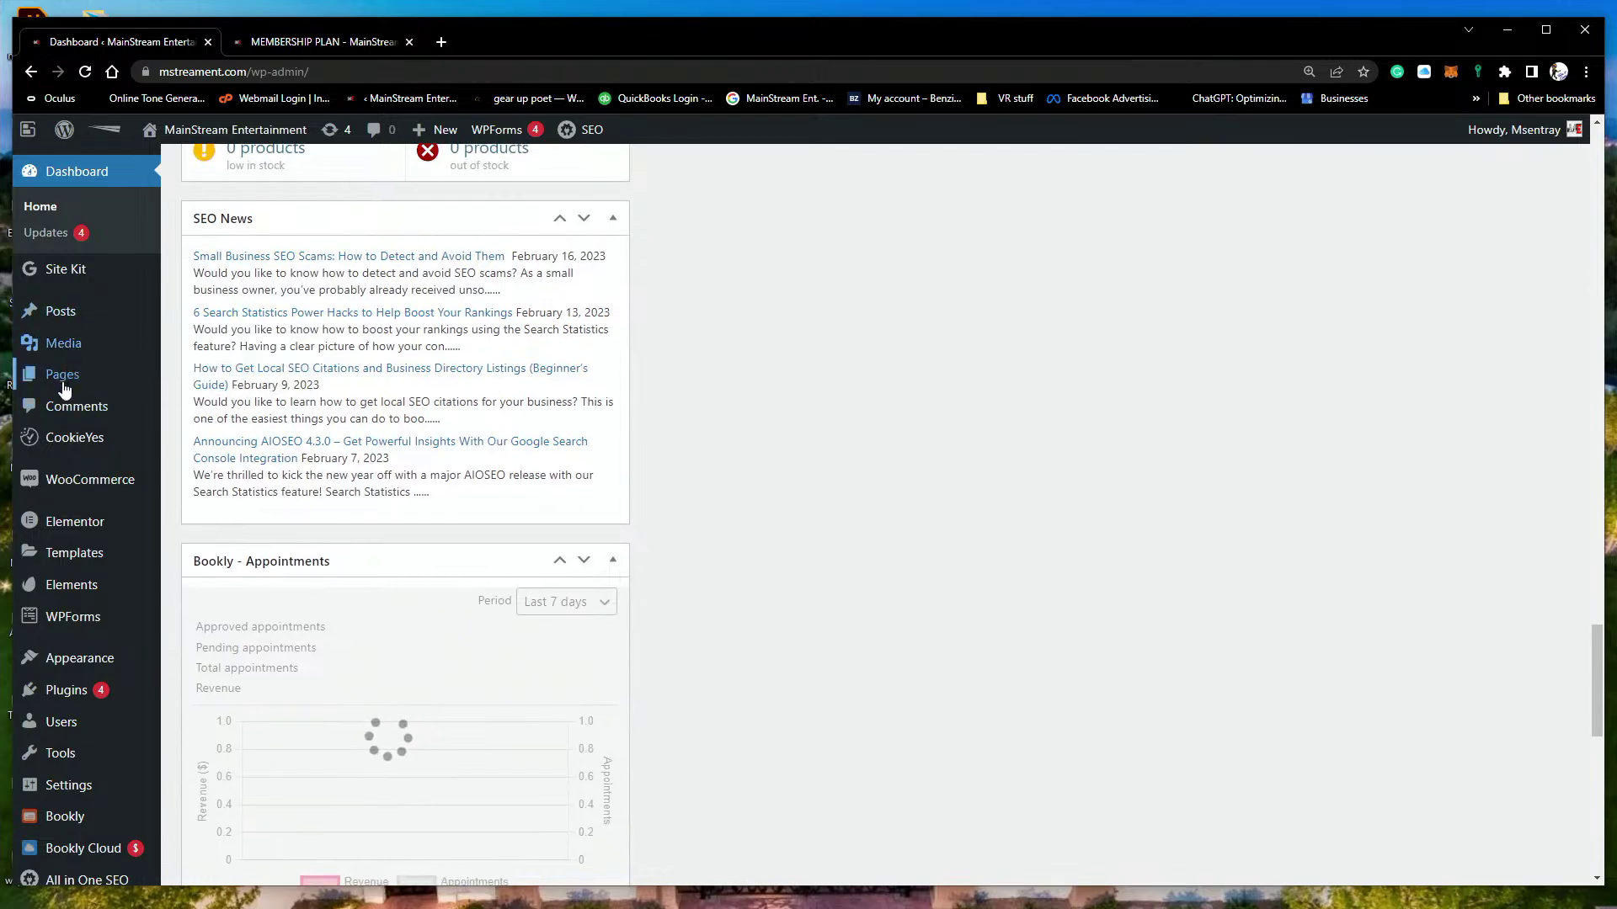
mouse_move(70, 386)
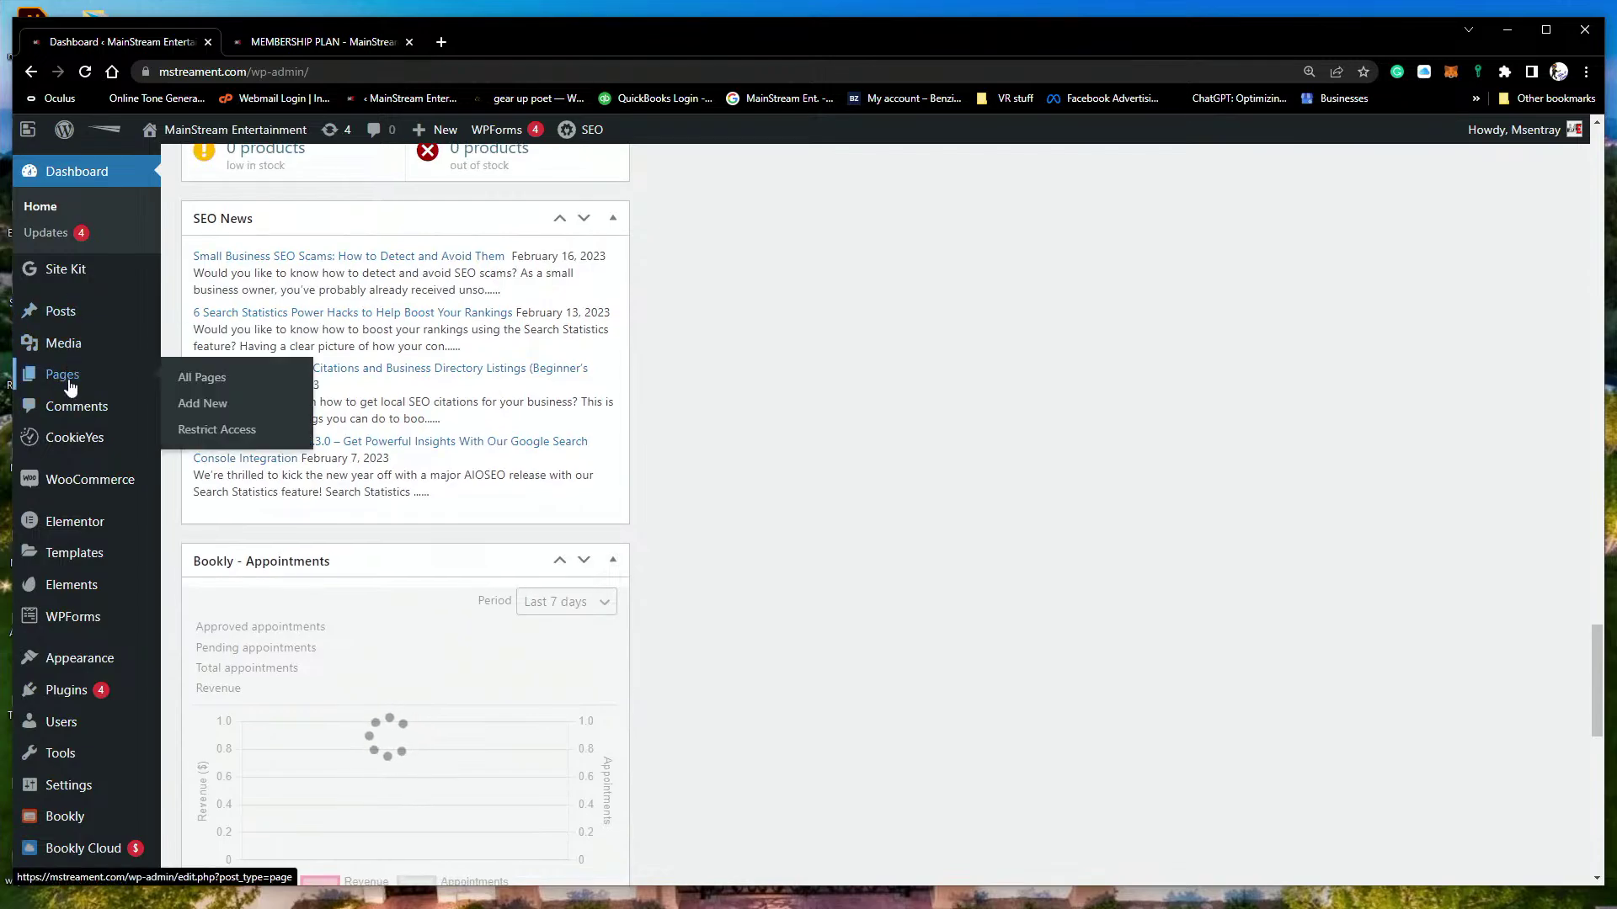
left_click(218, 384)
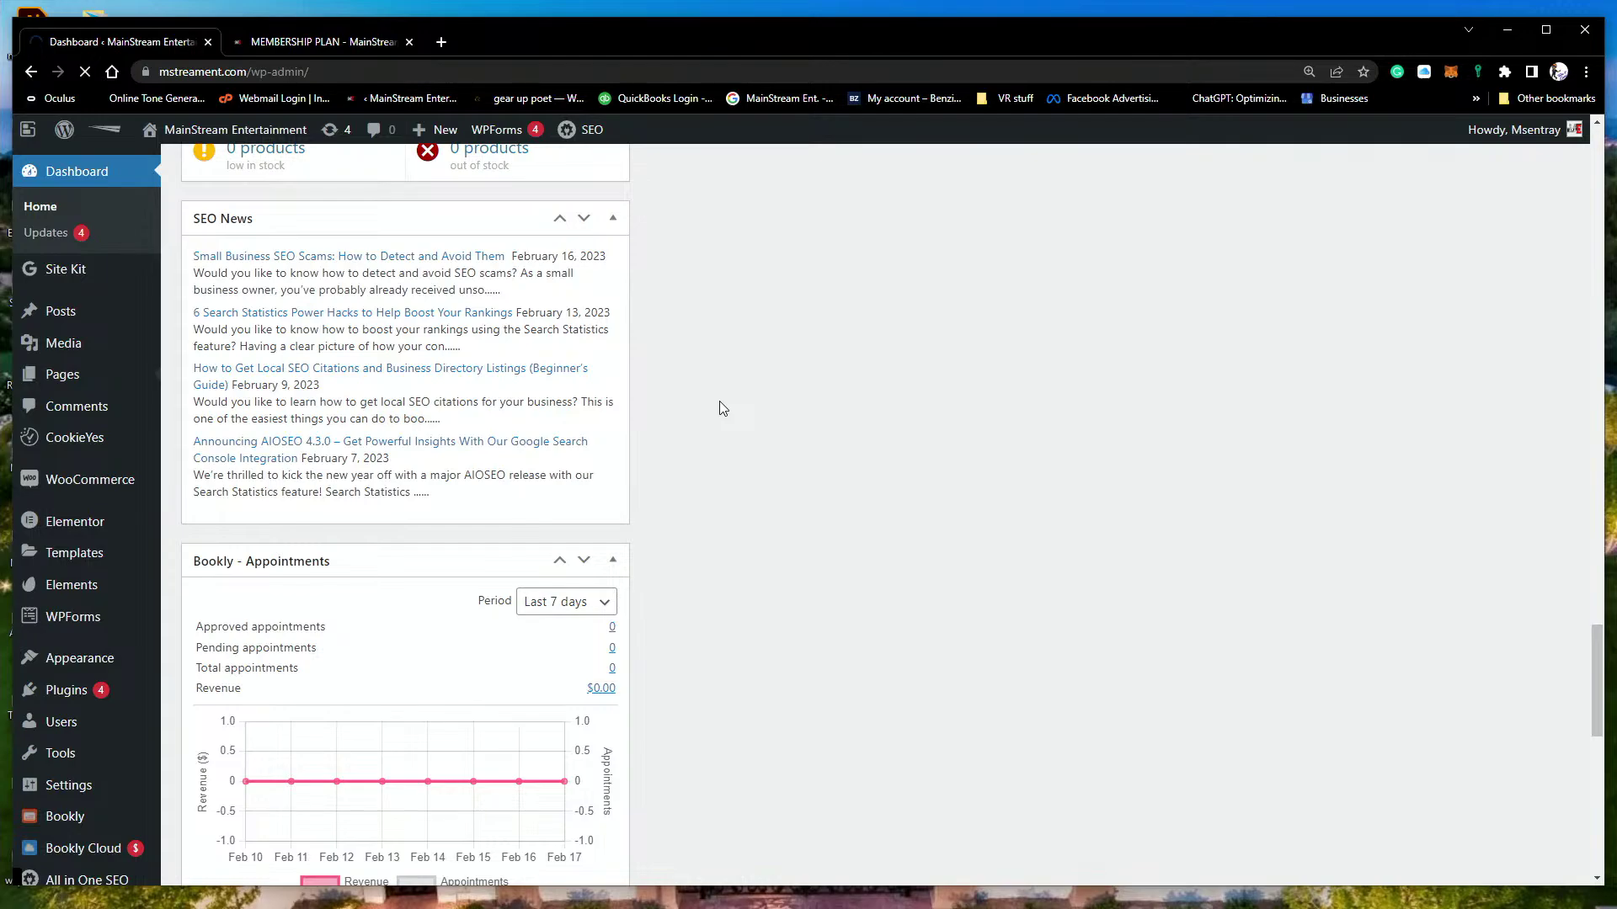
scroll(741, 429, "down", 8)
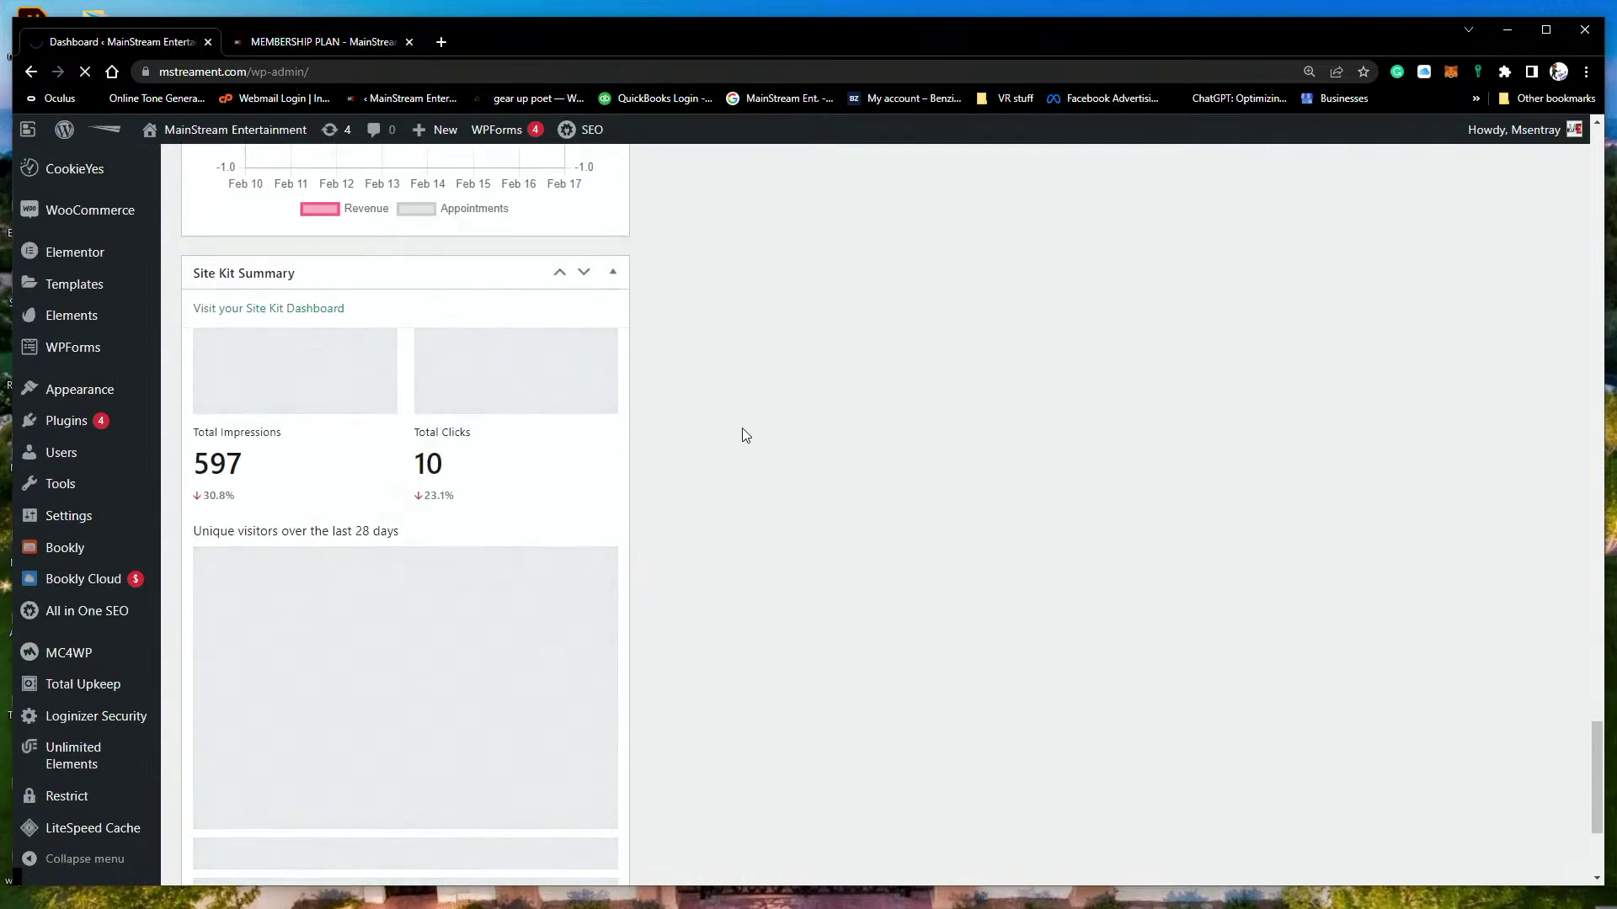
scroll(742, 435, "up", 20)
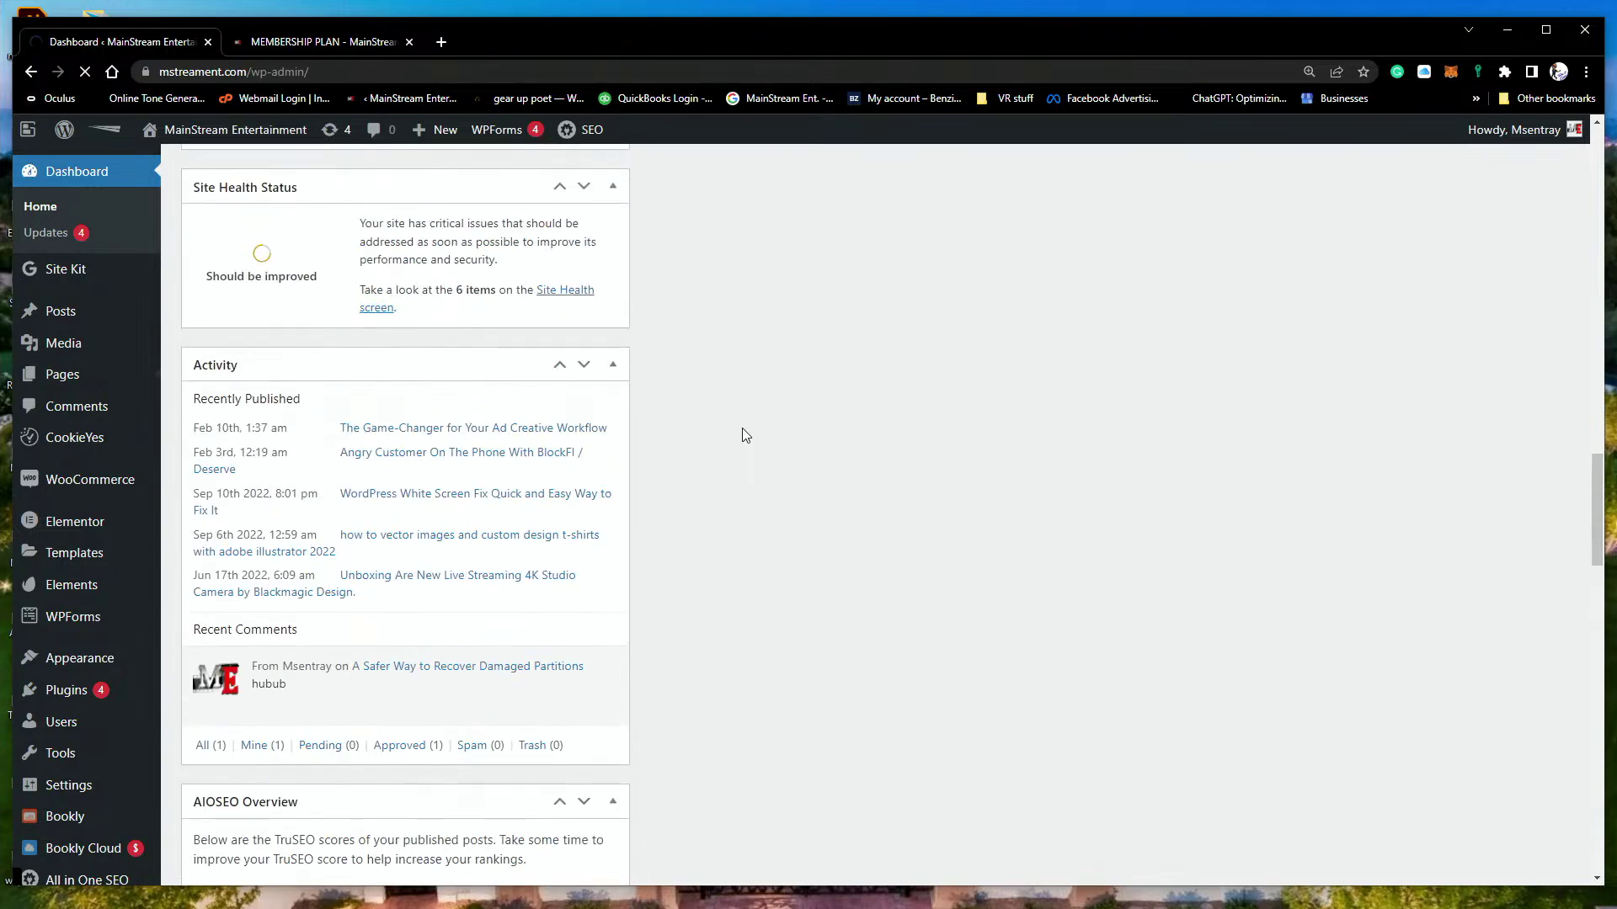
scroll(742, 435, "up", 4)
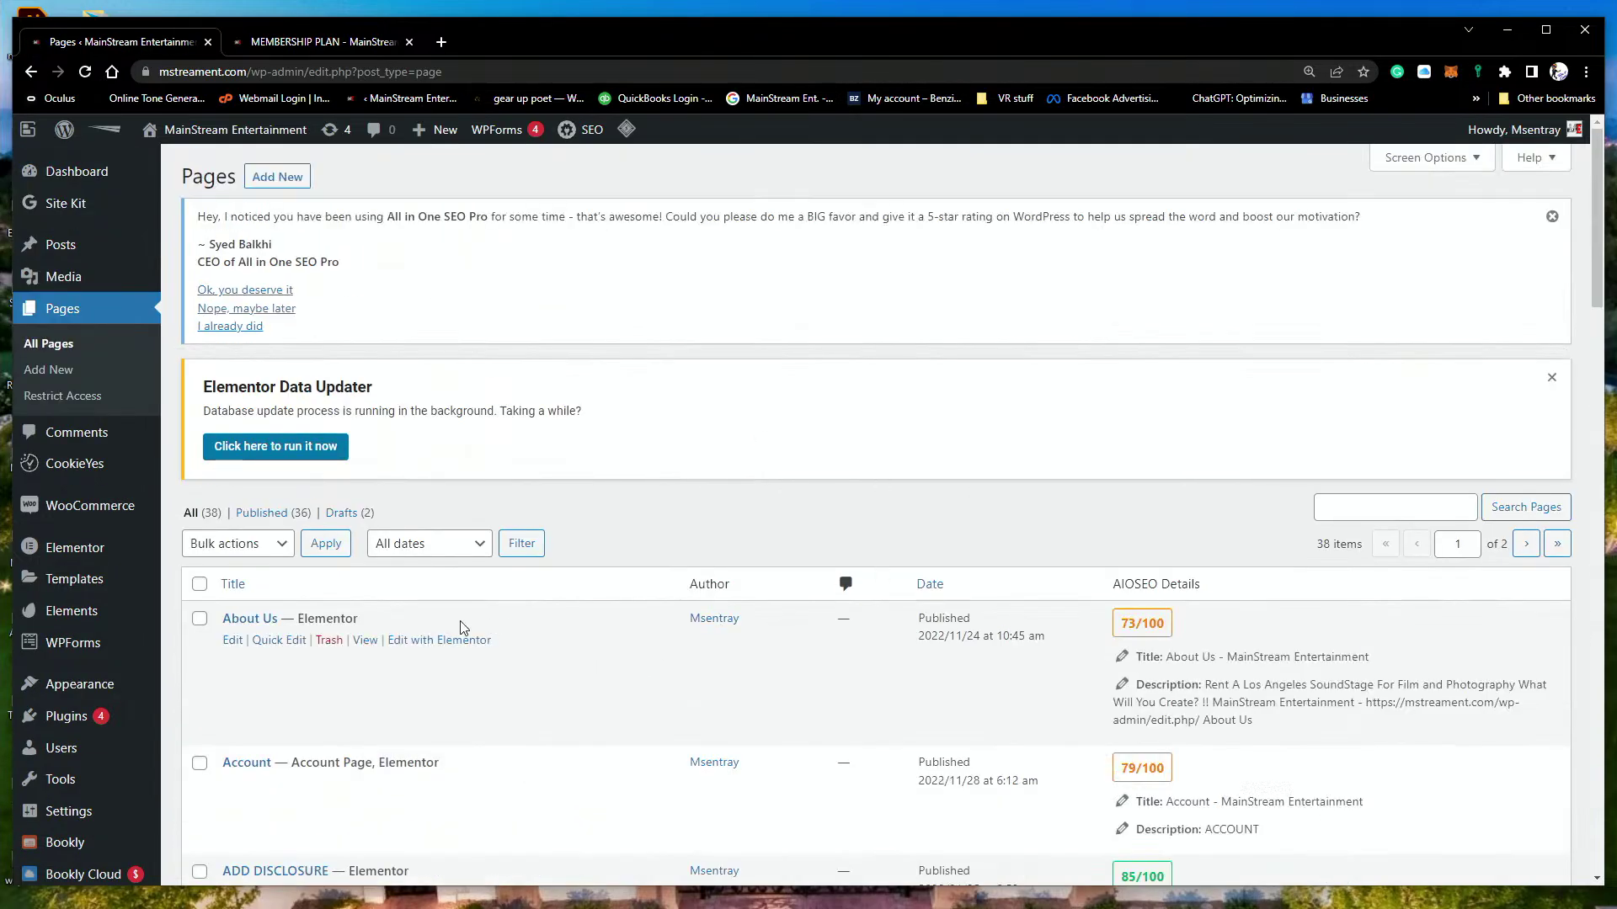
Step: Go to the second page of the pages list and view the live Register page
scroll(462, 628, "down", 15)
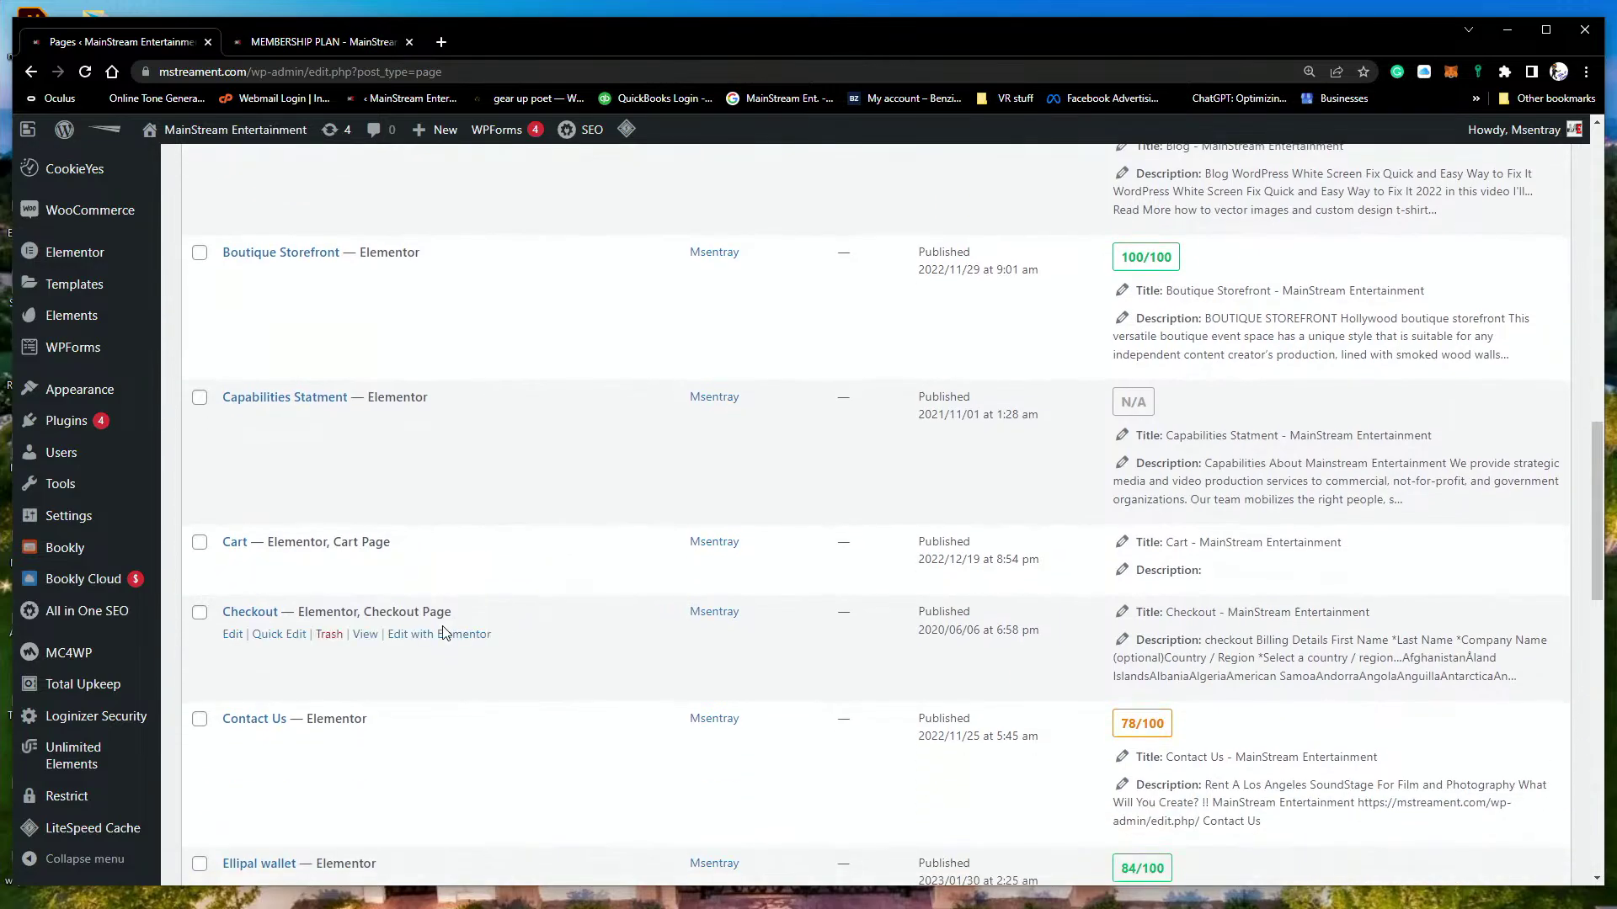
scroll(445, 633, "down", 4)
scroll(505, 603, "down", 3)
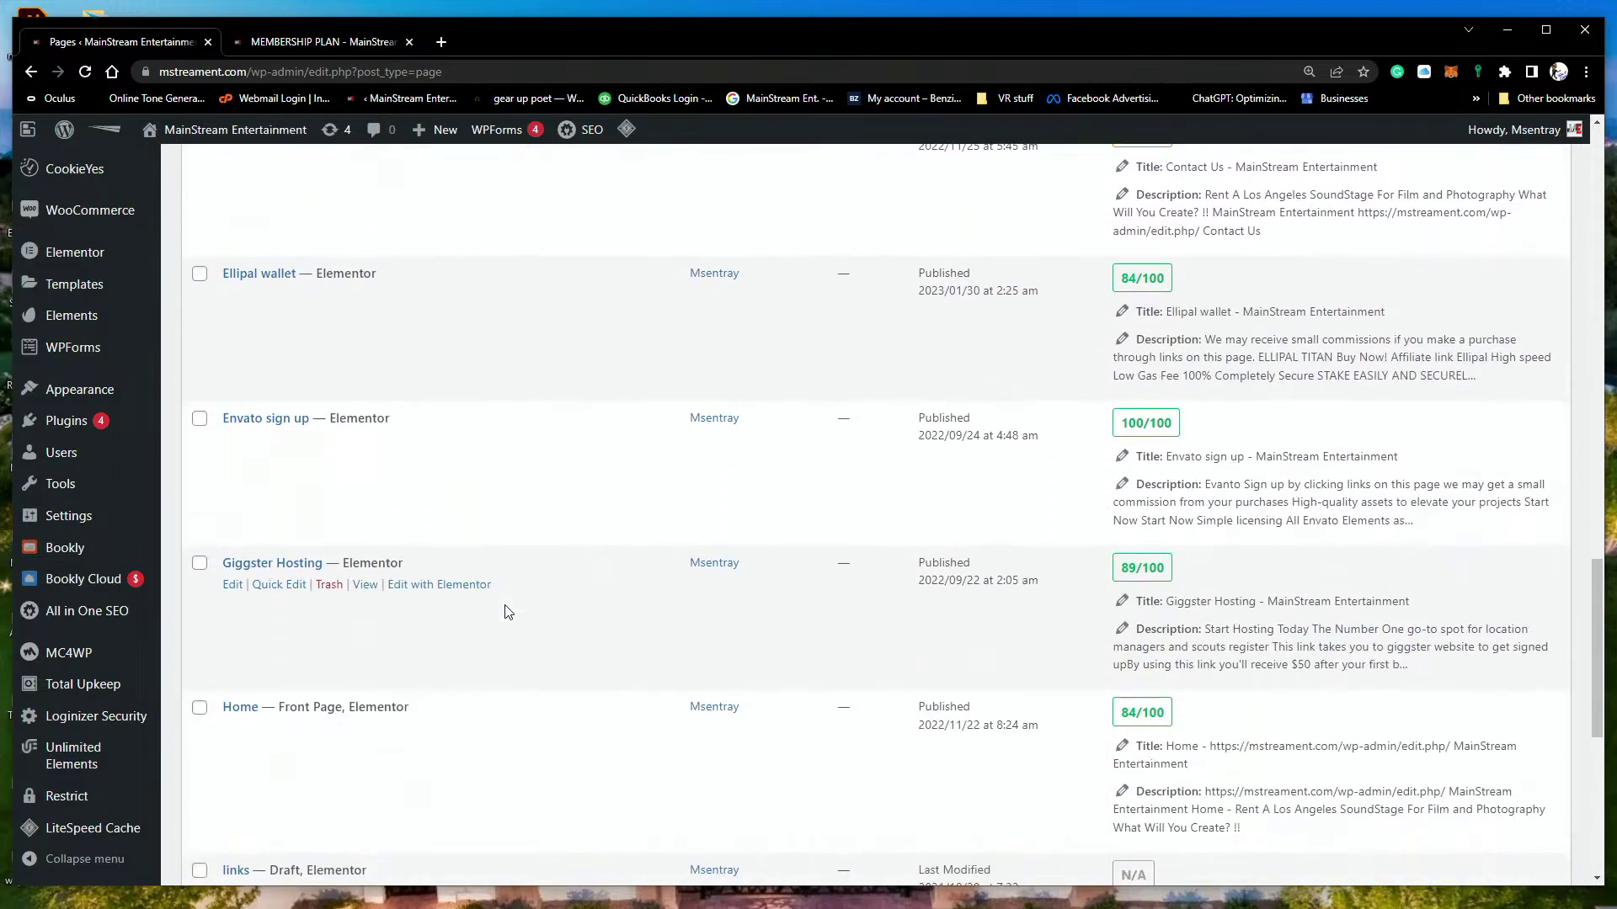
scroll(509, 617, "down", 2)
scroll(508, 621, "down", 3)
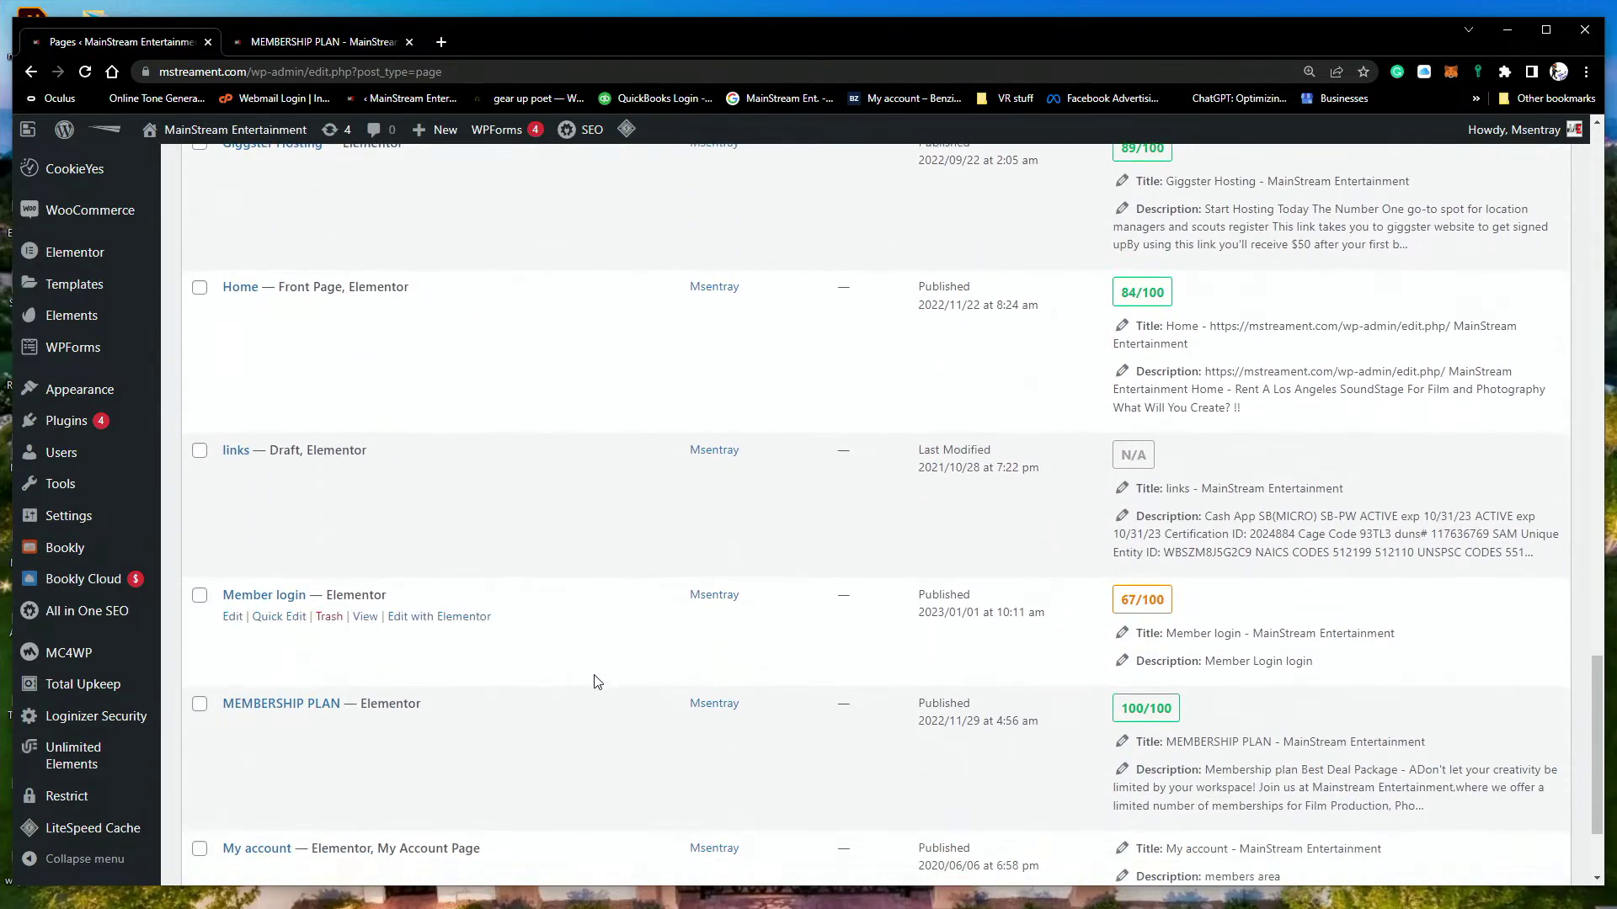
scroll(597, 682, "down", 2)
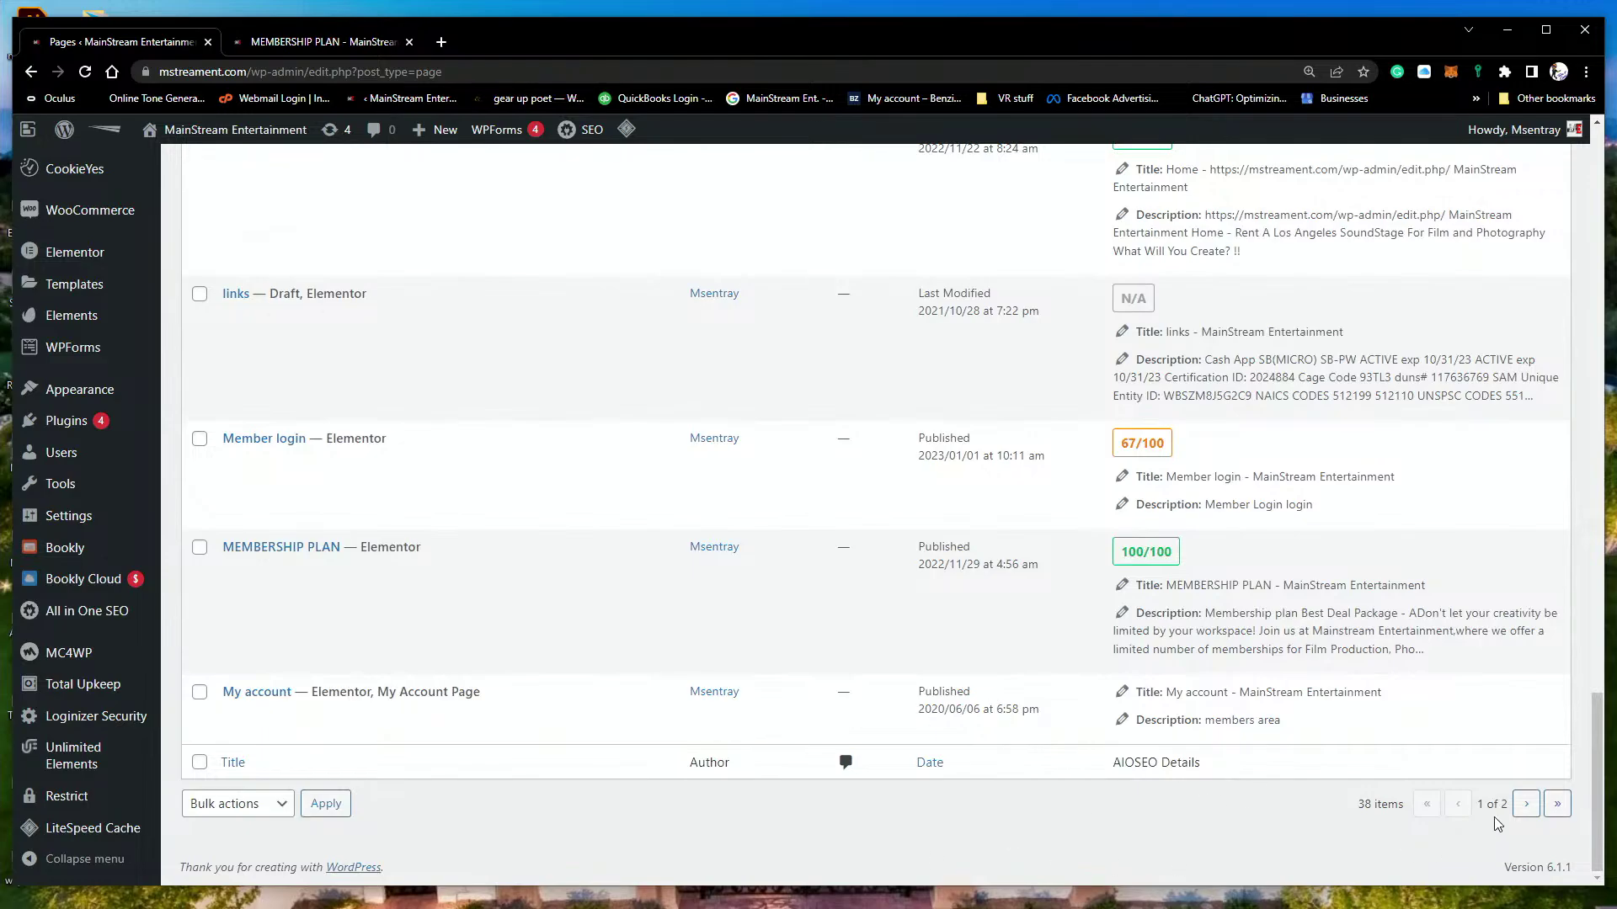
left_click(1527, 806)
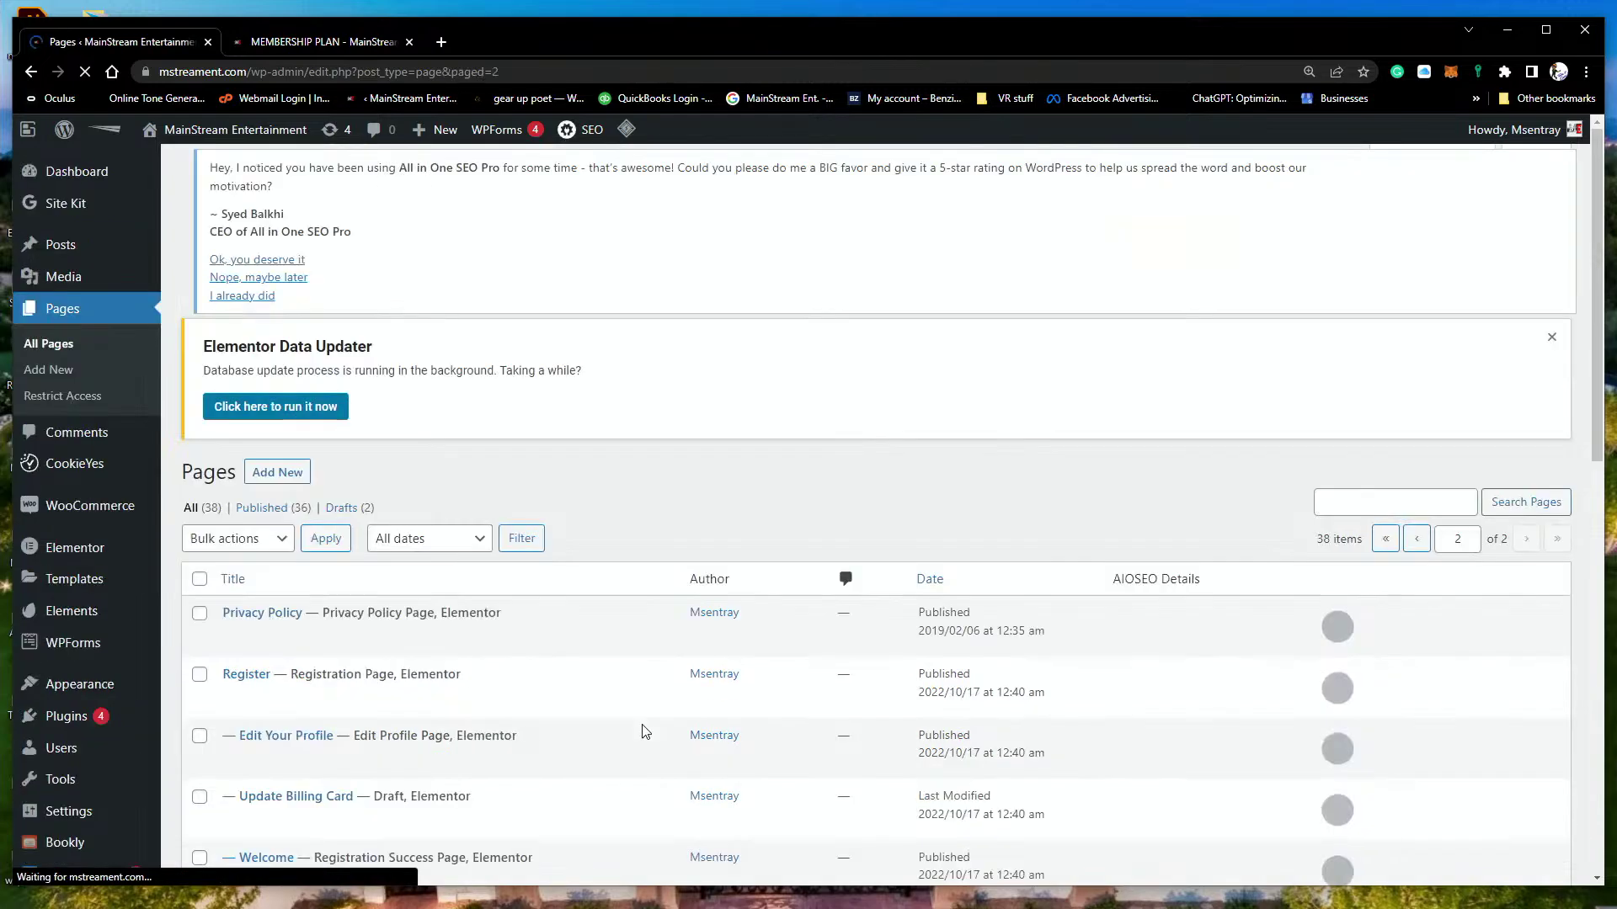
scroll(491, 711, "down", 3)
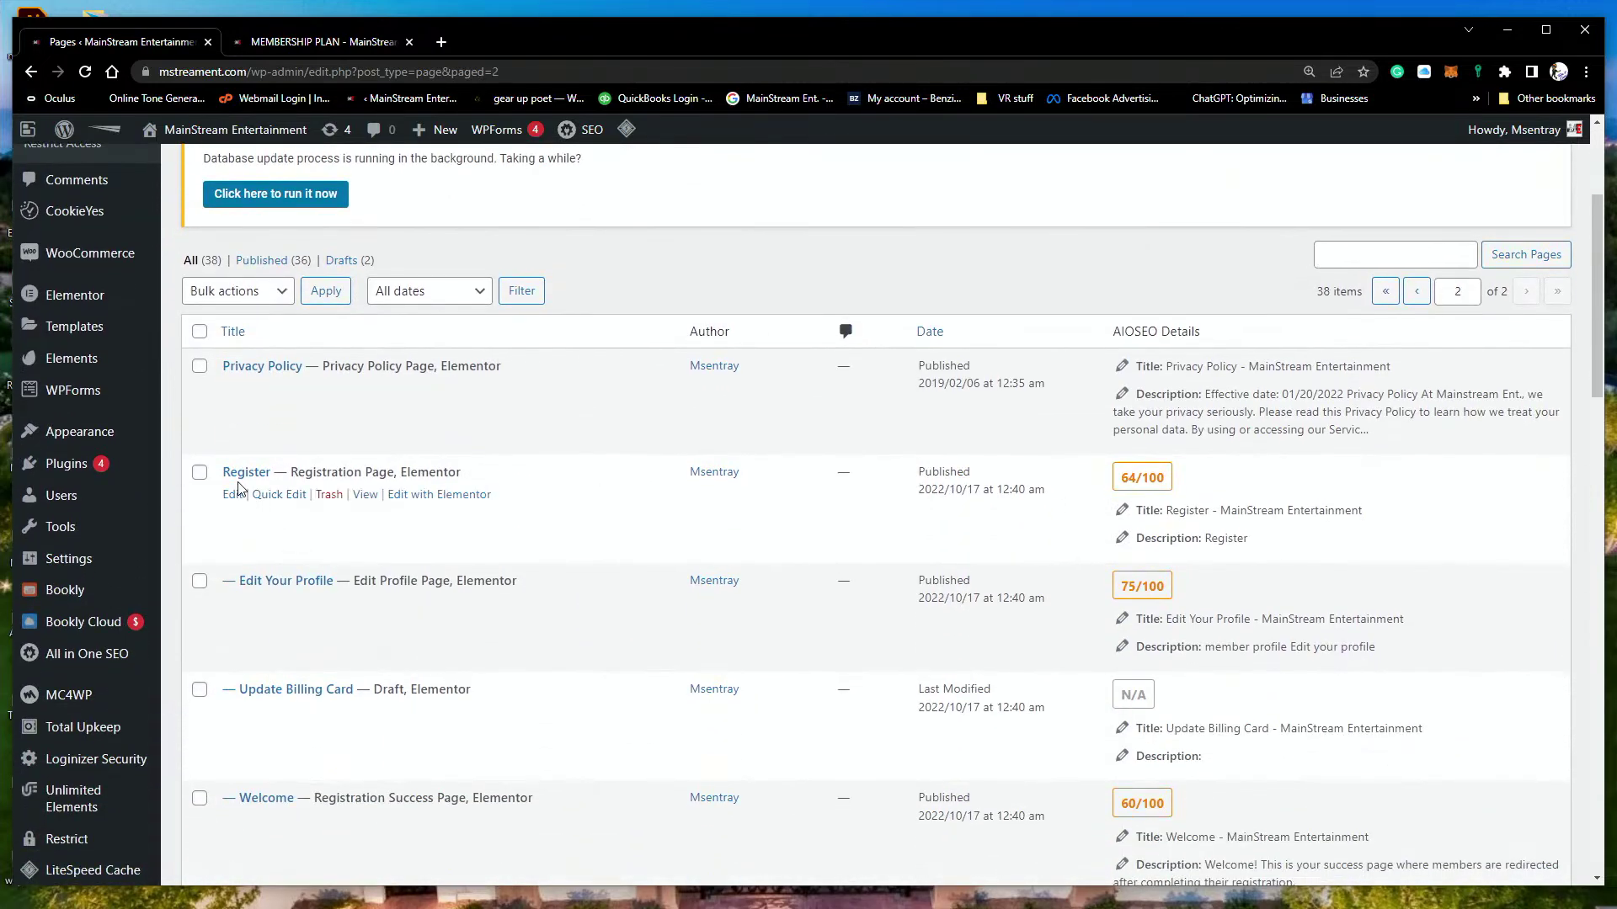
left_click(365, 495)
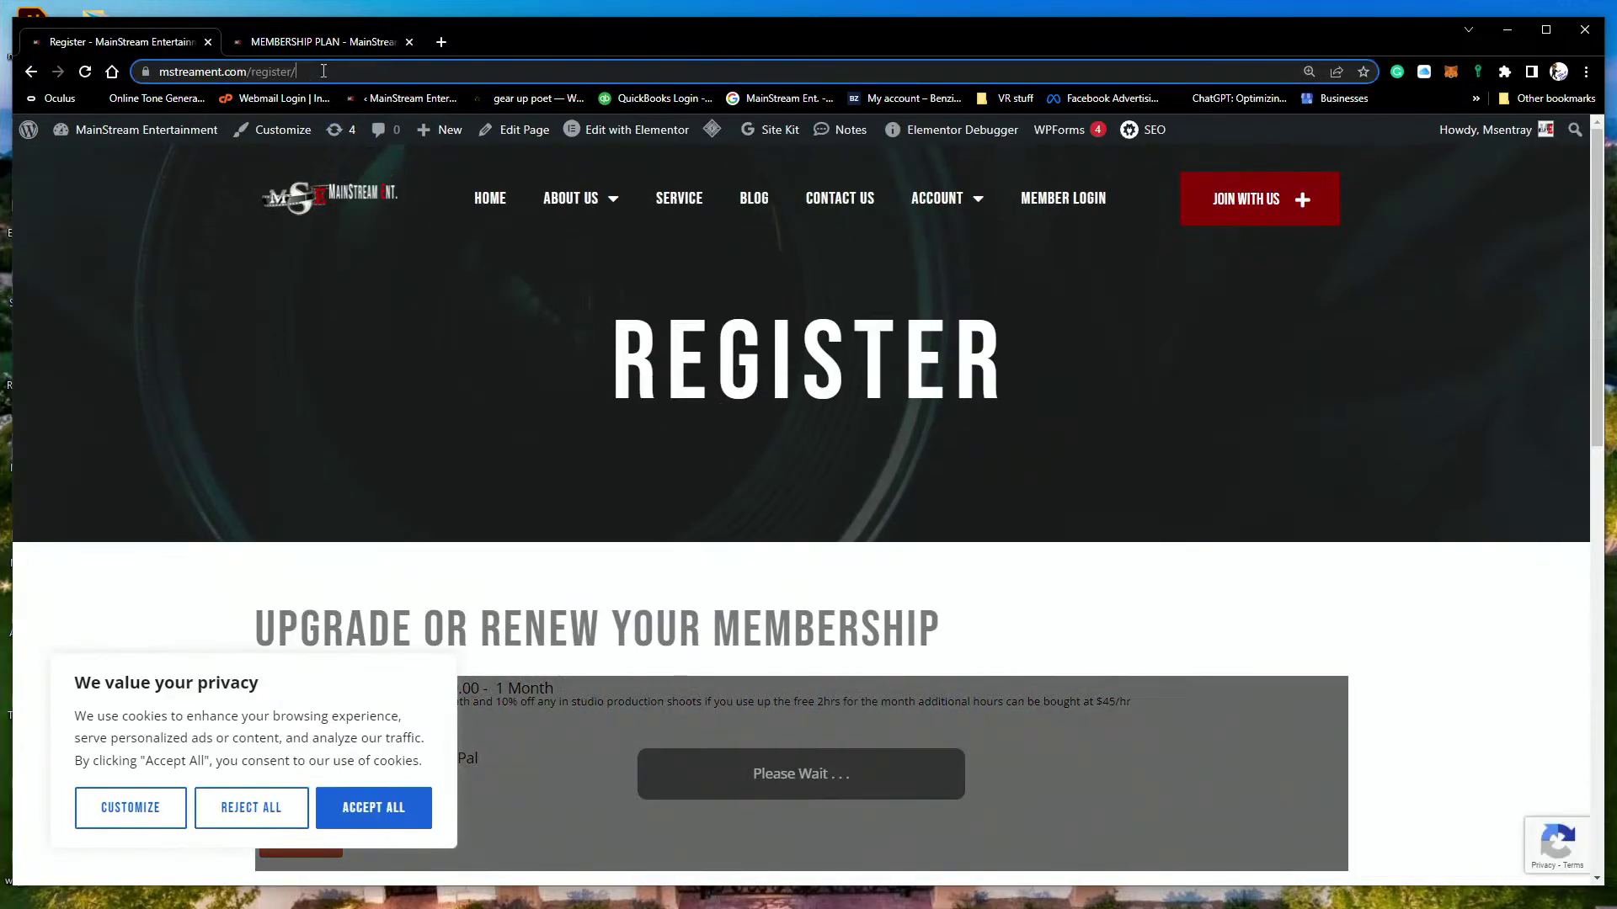
Step: Copy the Register page's URL, paste it into a blank Notepad document and minimize Notepad
left_click(324, 71)
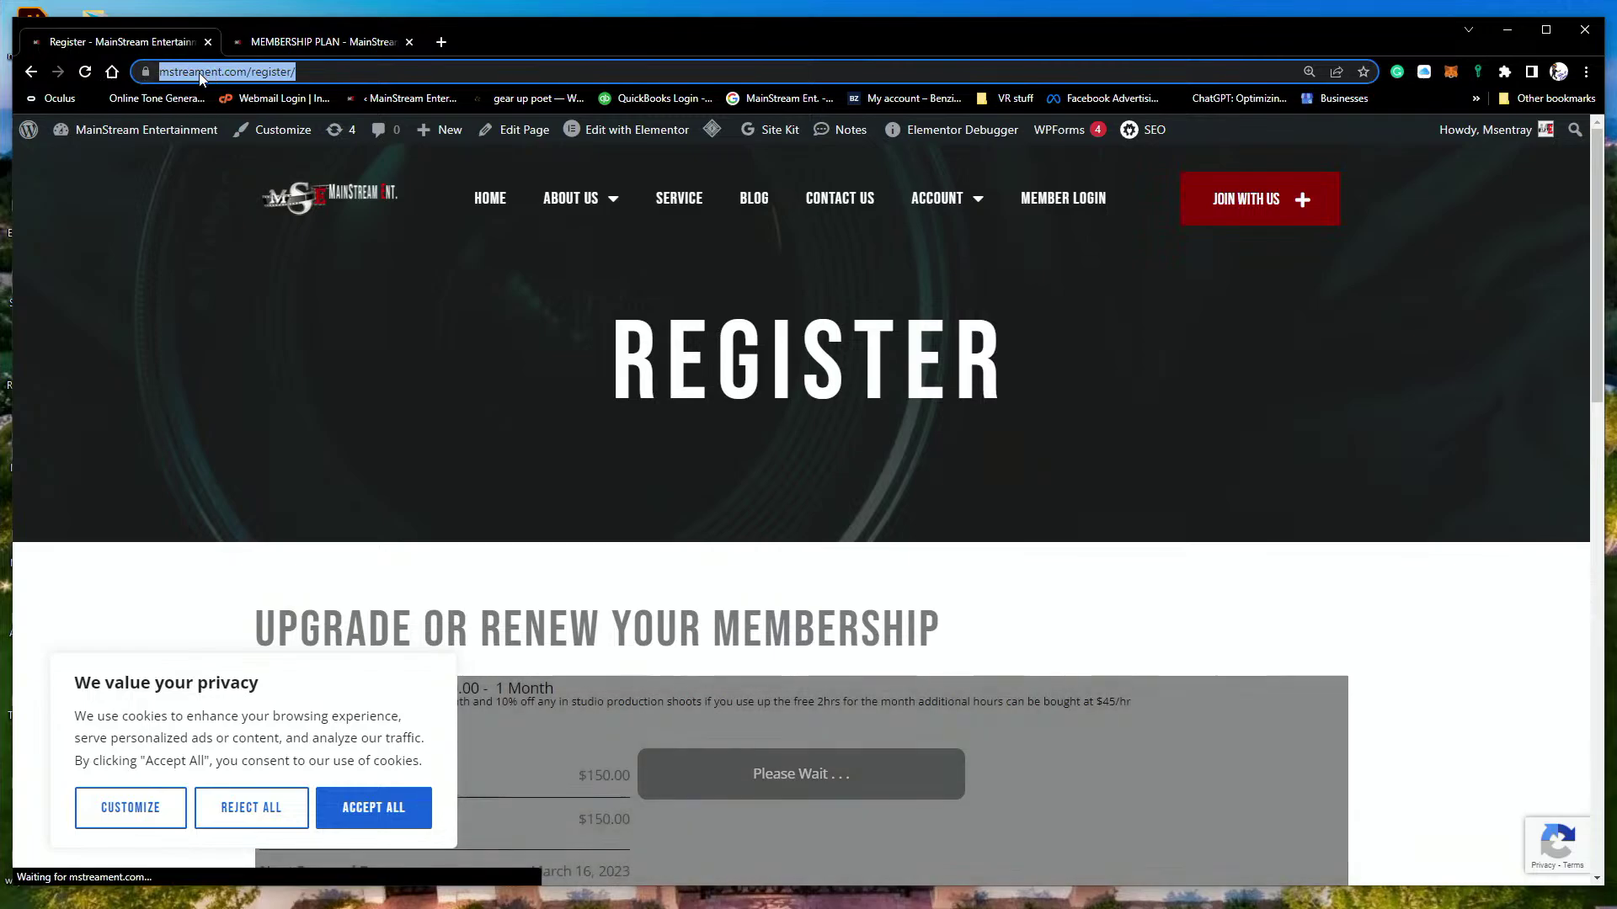
right_click(200, 74)
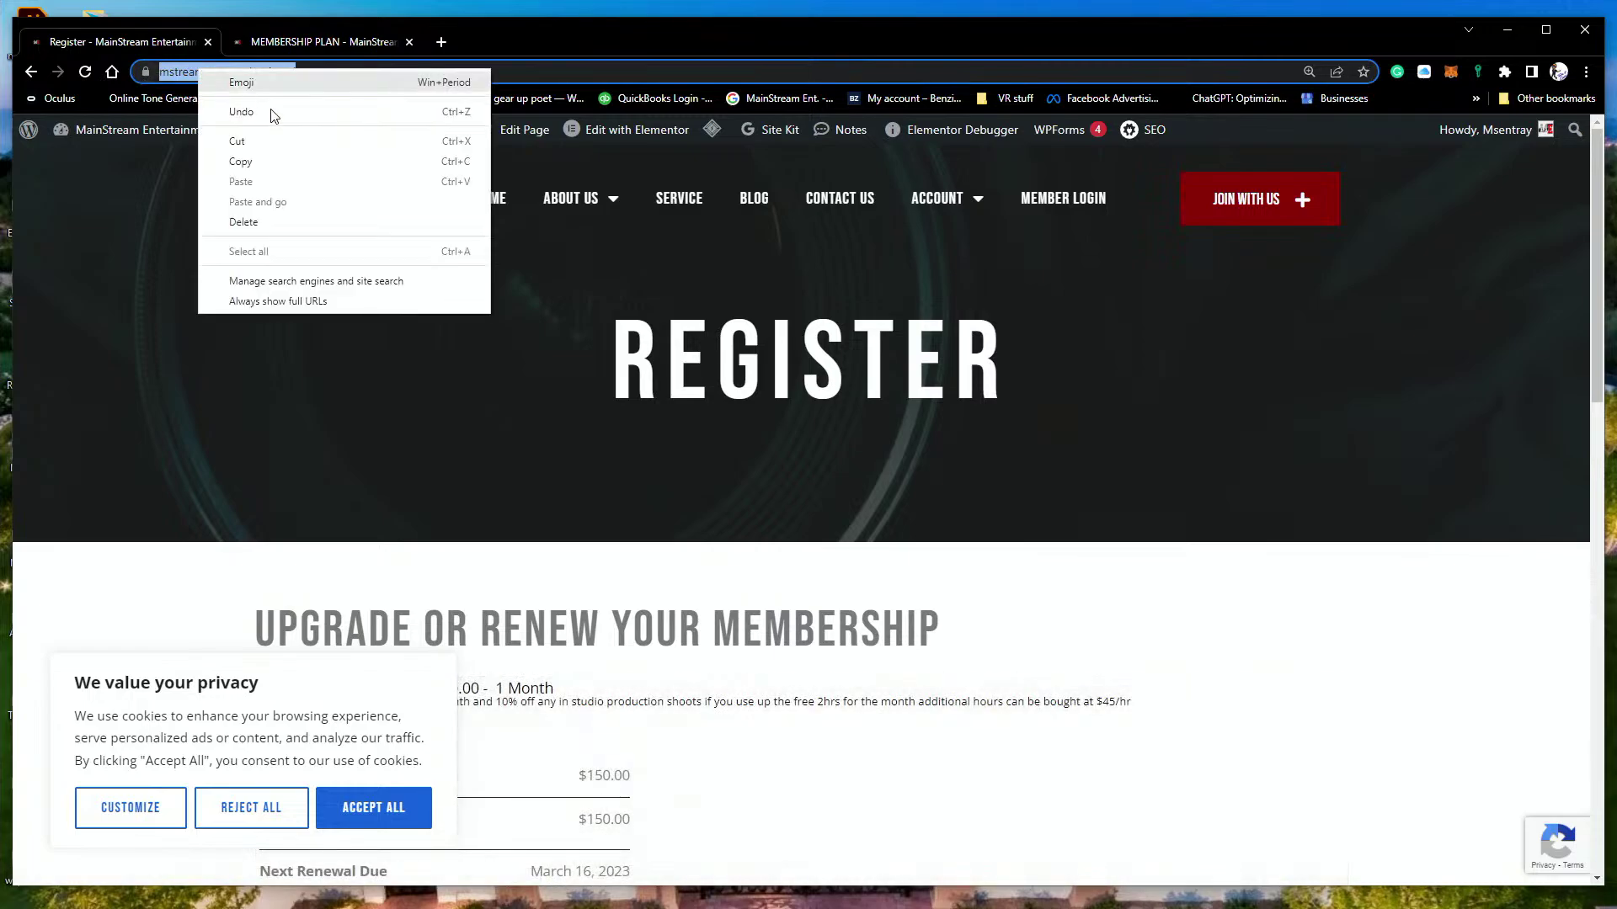
left_click(241, 161)
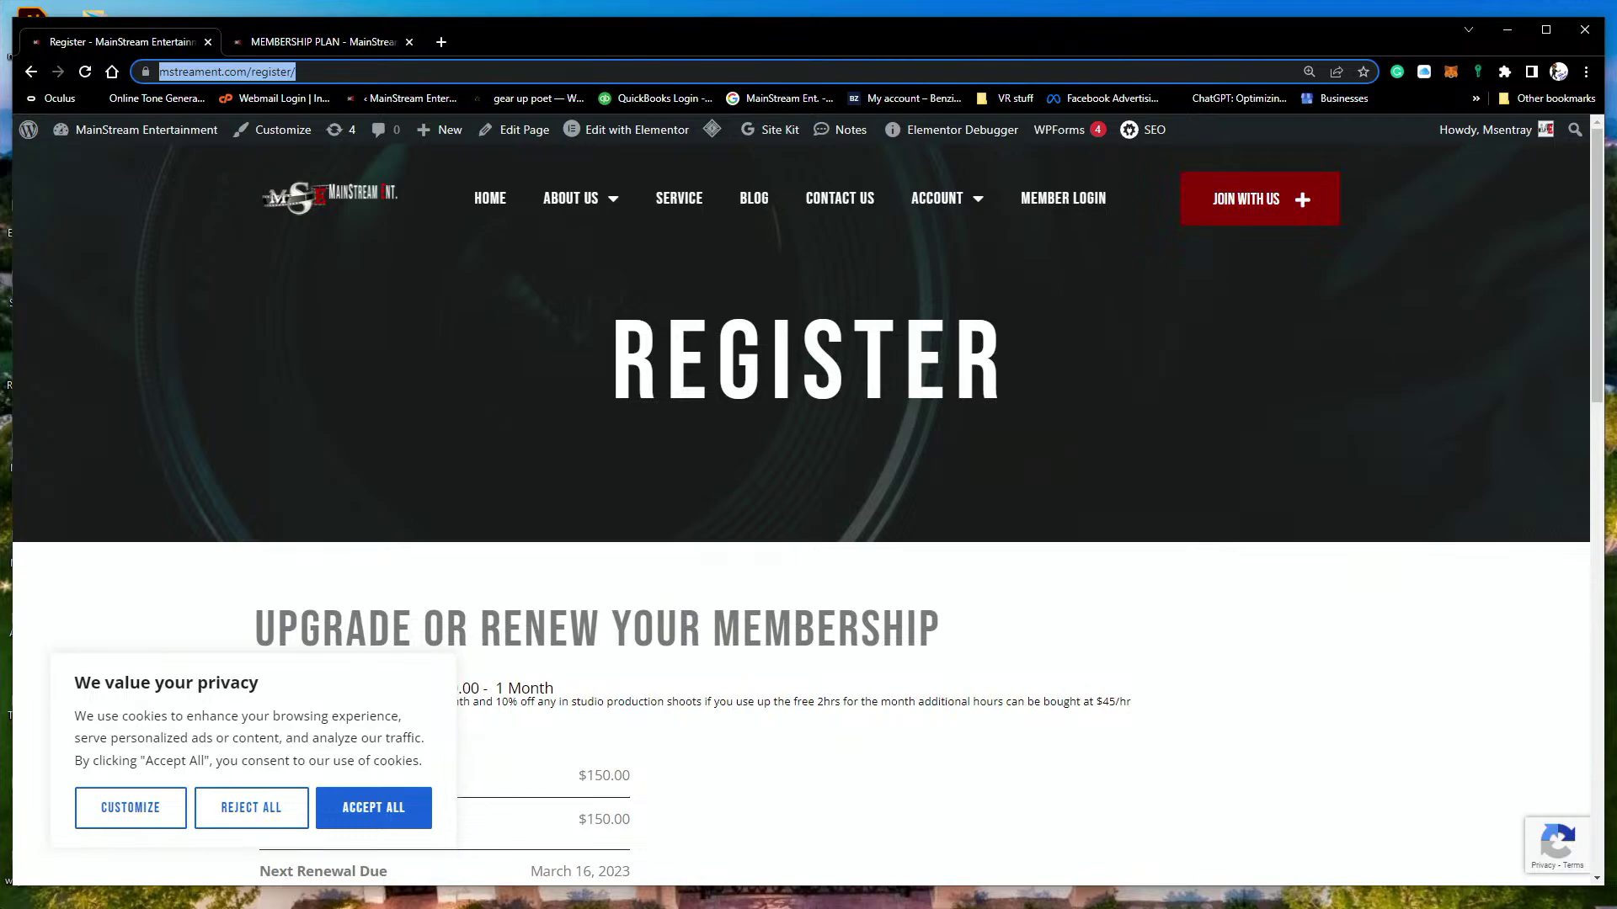
key("alt+Tab")
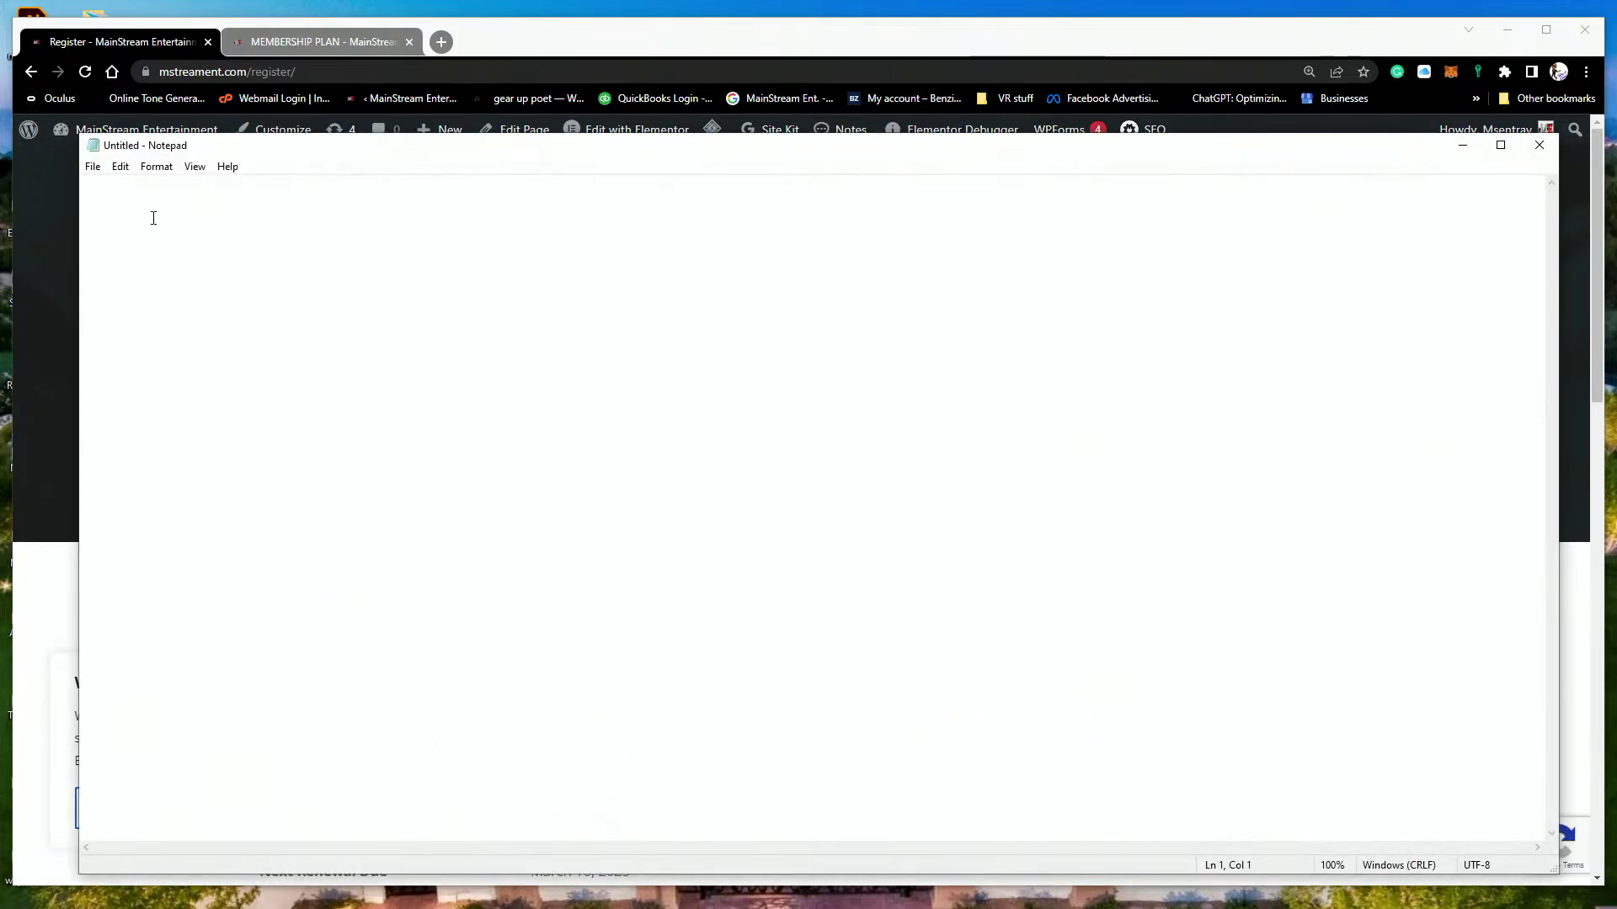
right_click(137, 218)
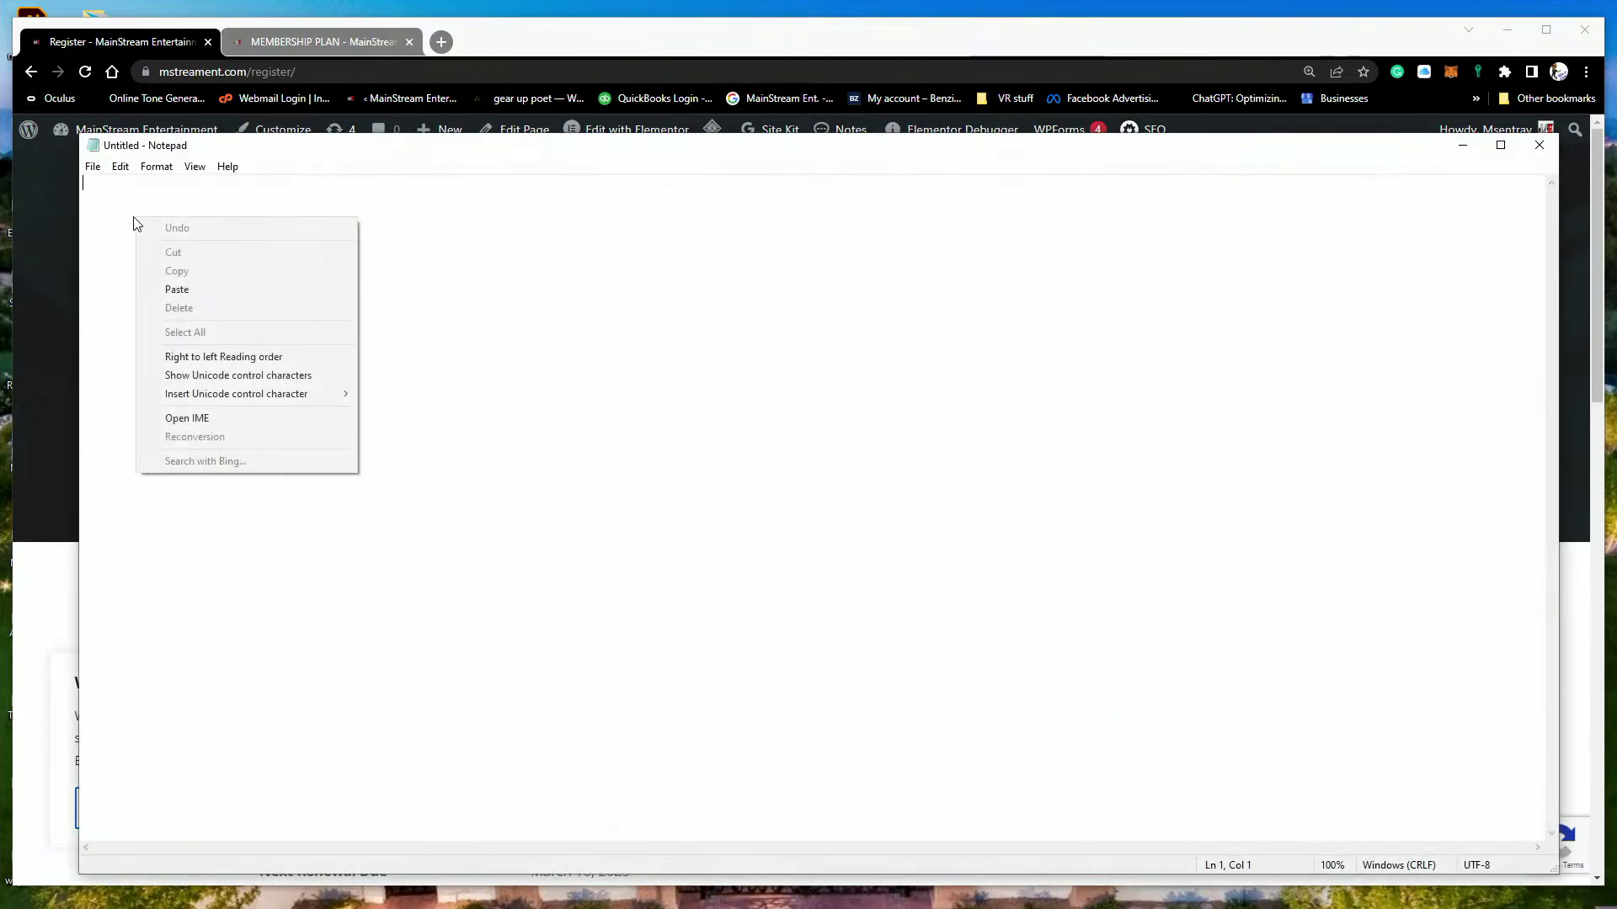
left_click(187, 292)
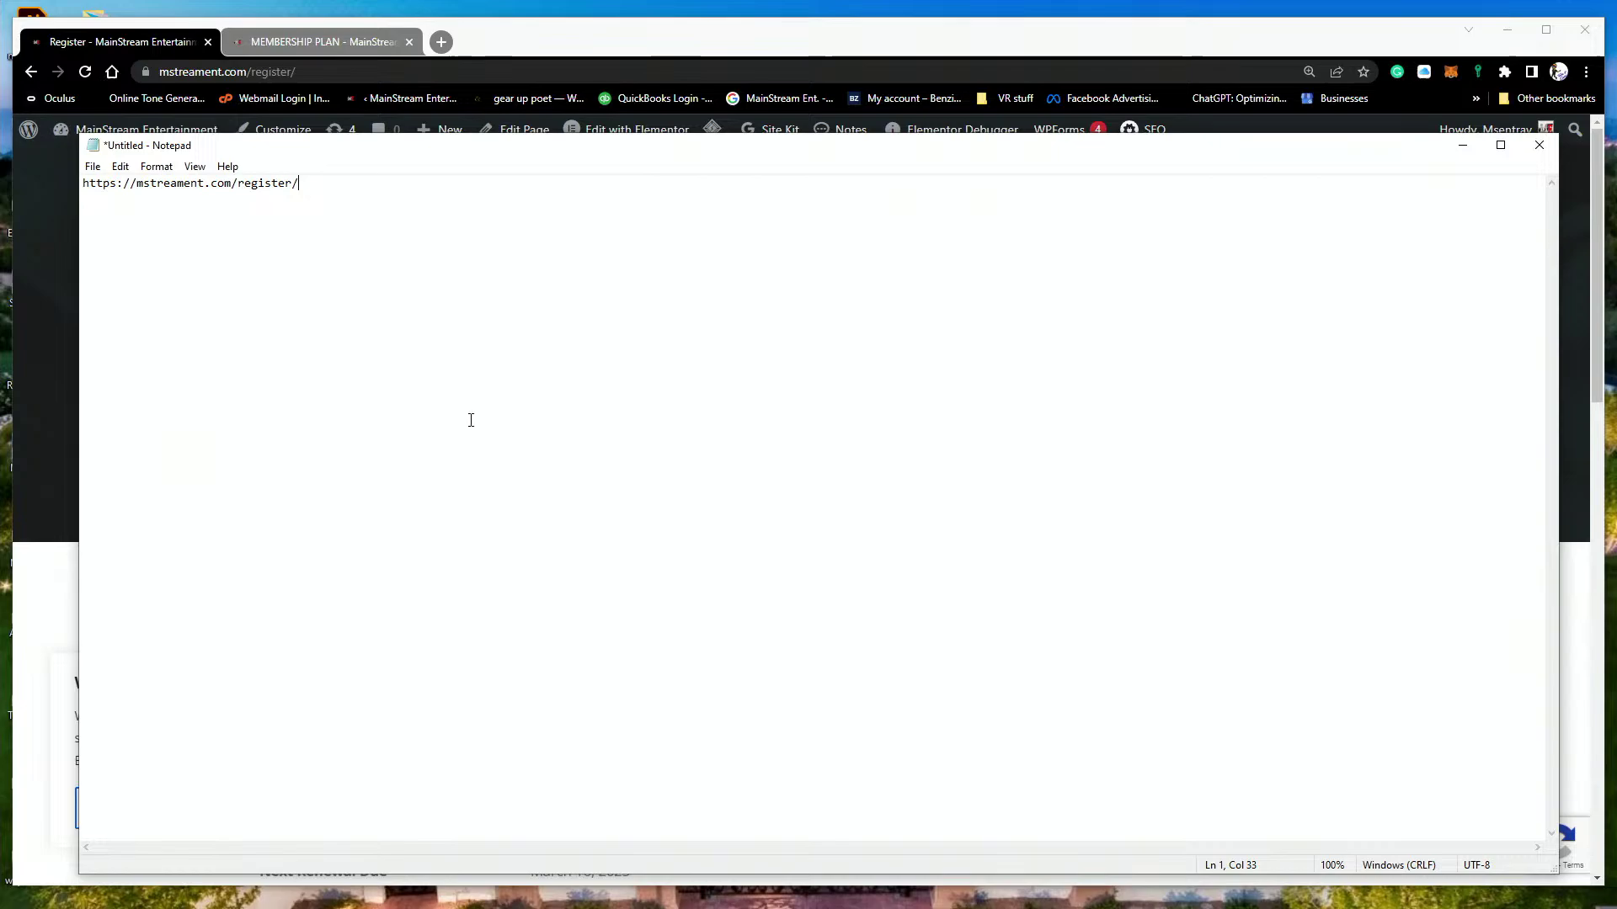
left_click(1472, 148)
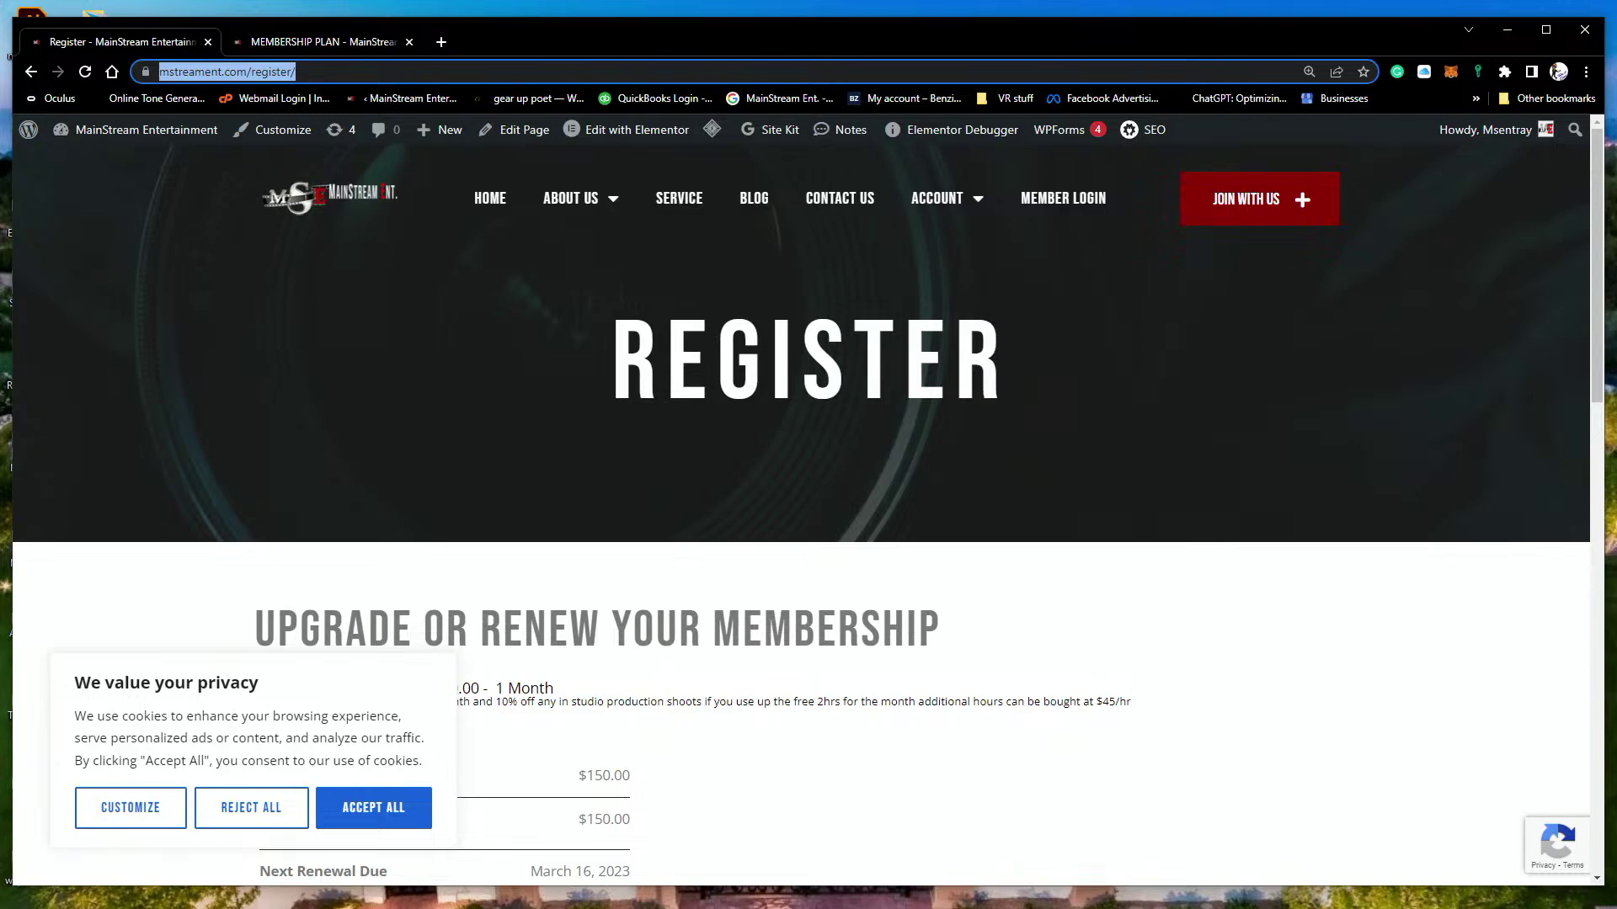
Step: Open the Restrict plugin's Memberships page and review the customers' membership levels, statuses and expiration dates
key("alt+Tab")
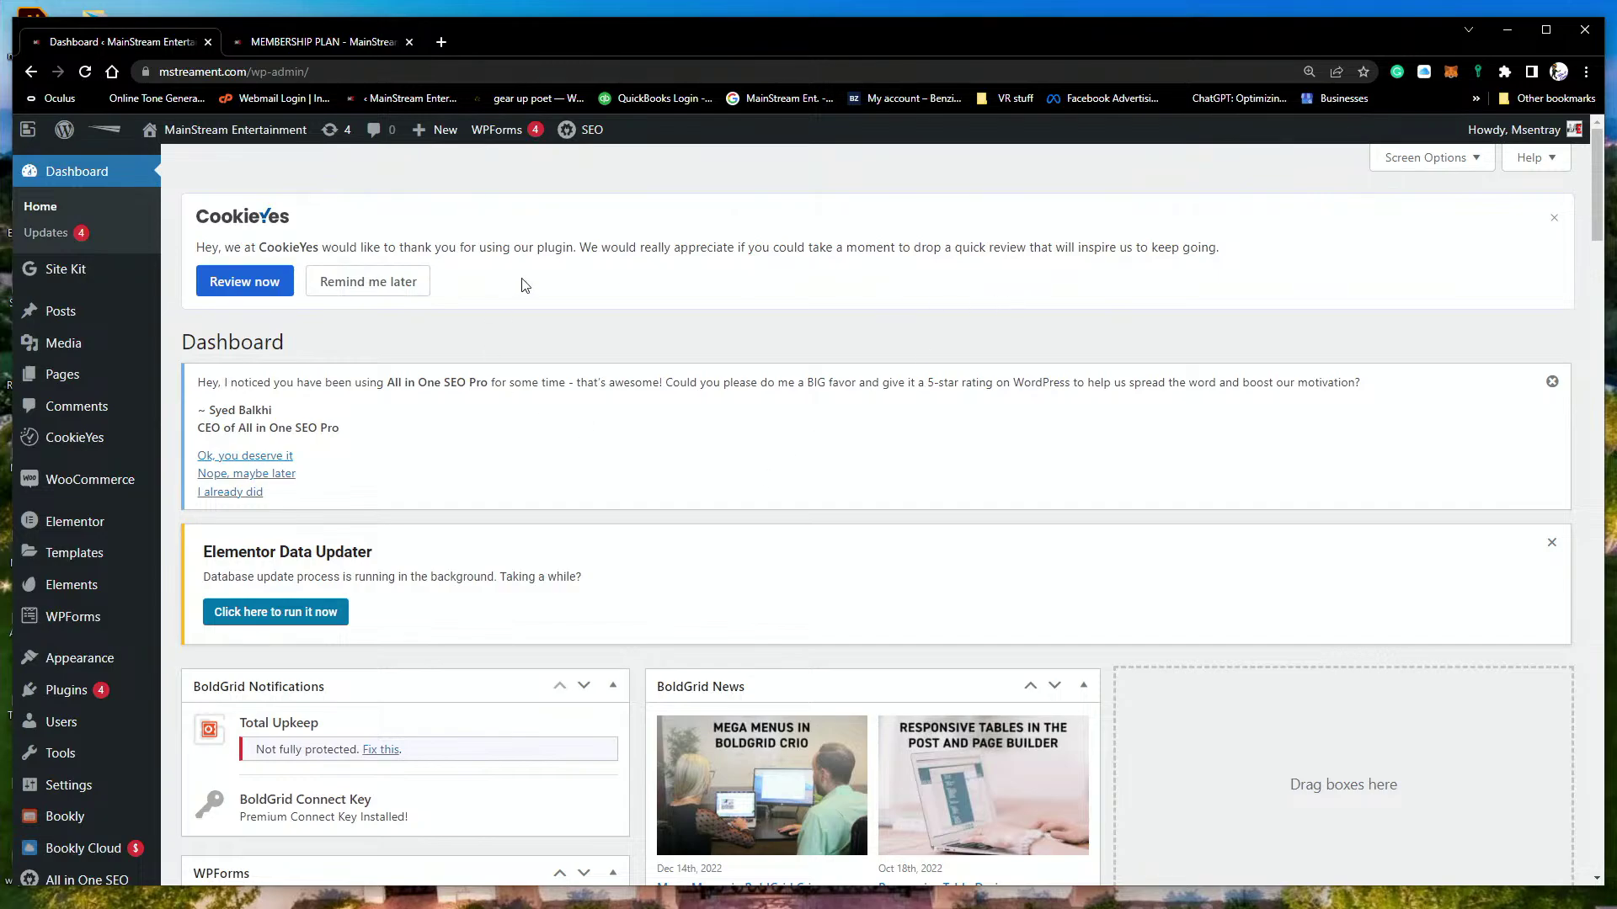
scroll(109, 589, "down", 7)
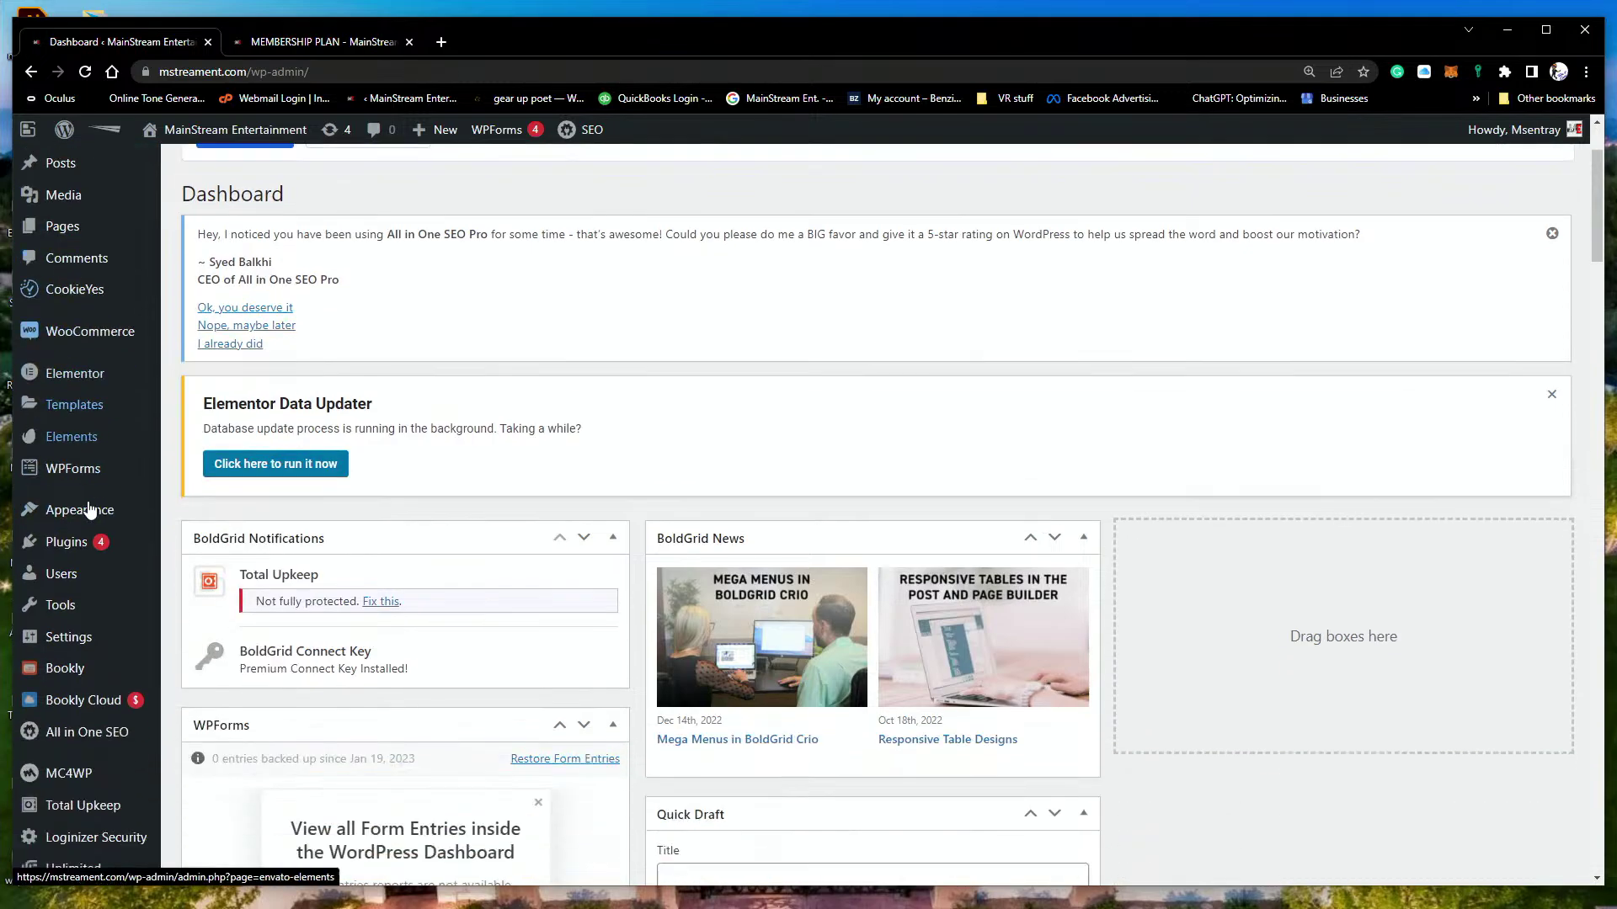
mouse_move(109, 632)
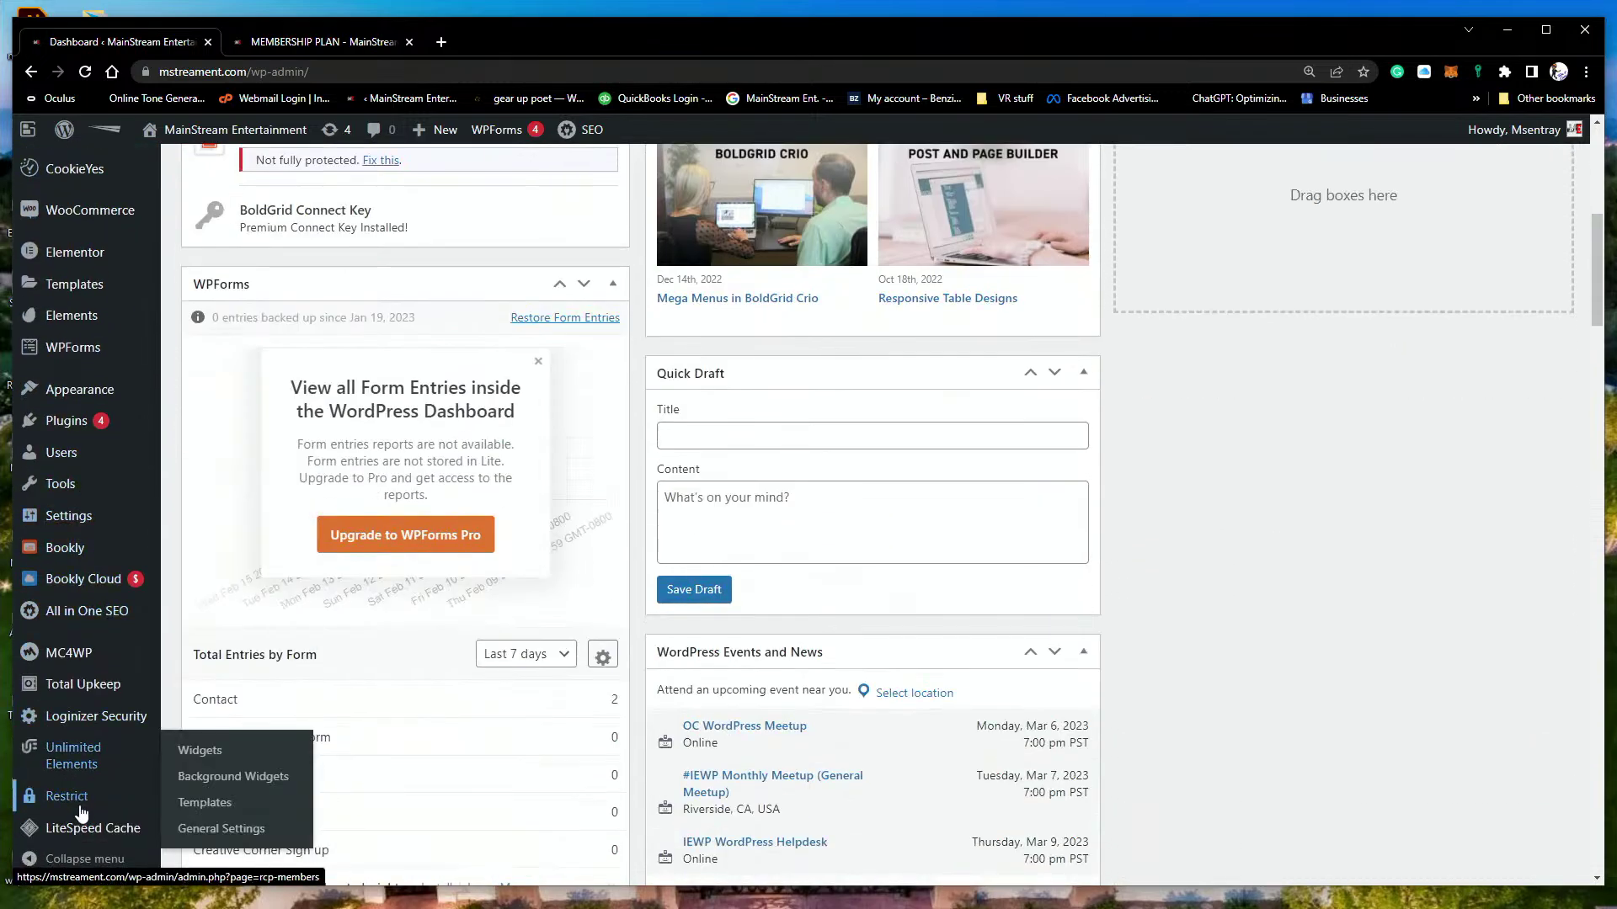
mouse_move(70, 806)
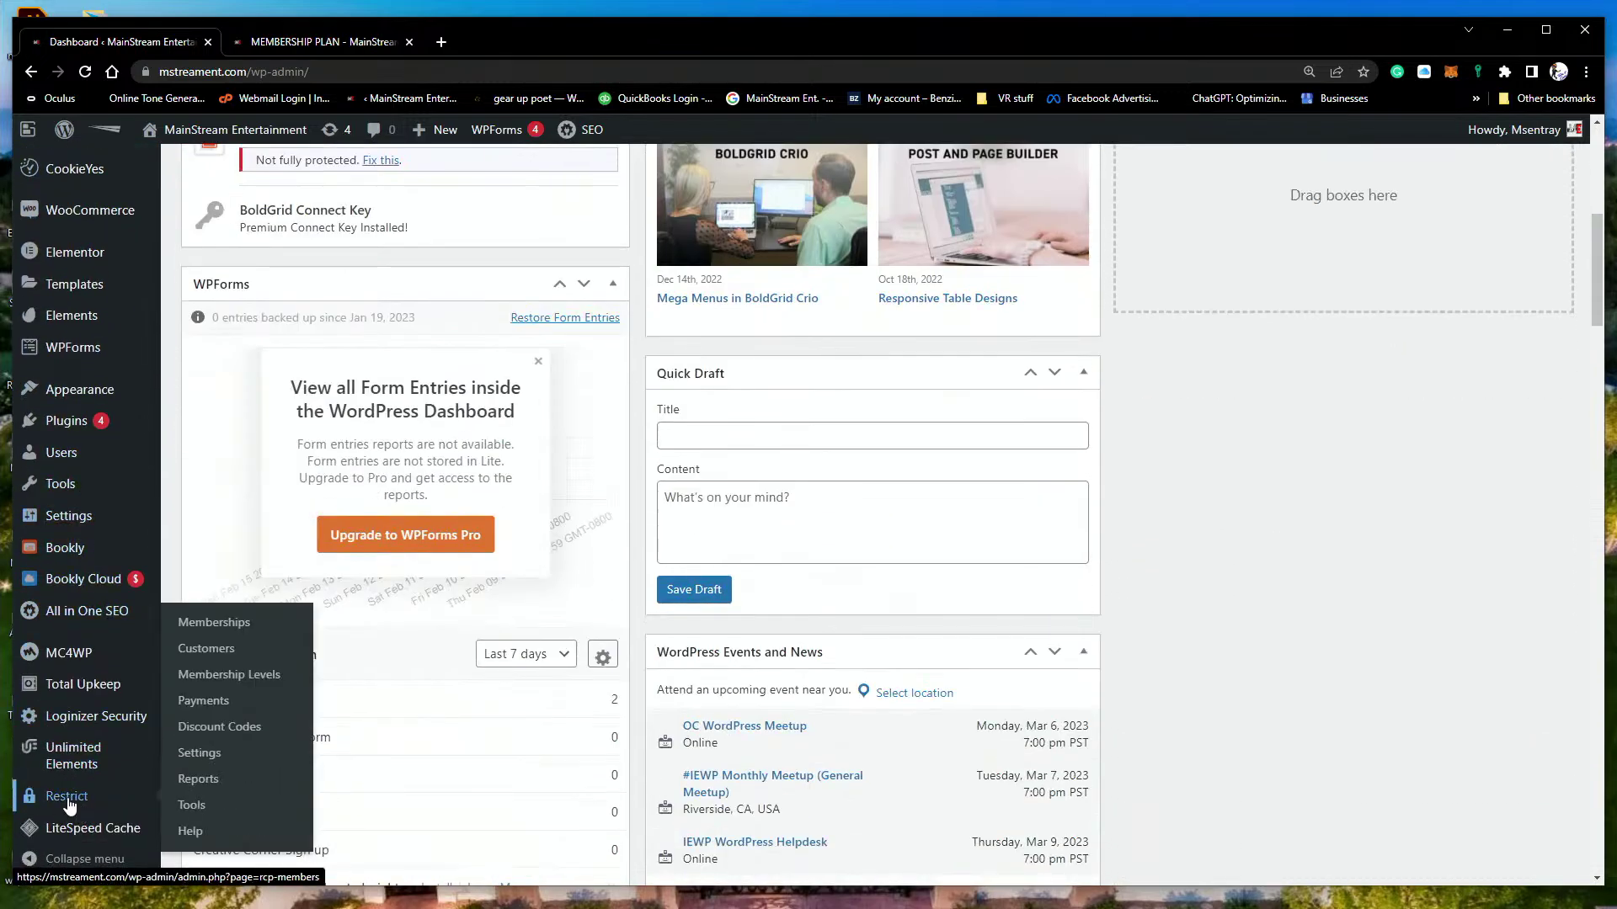
left_click(220, 632)
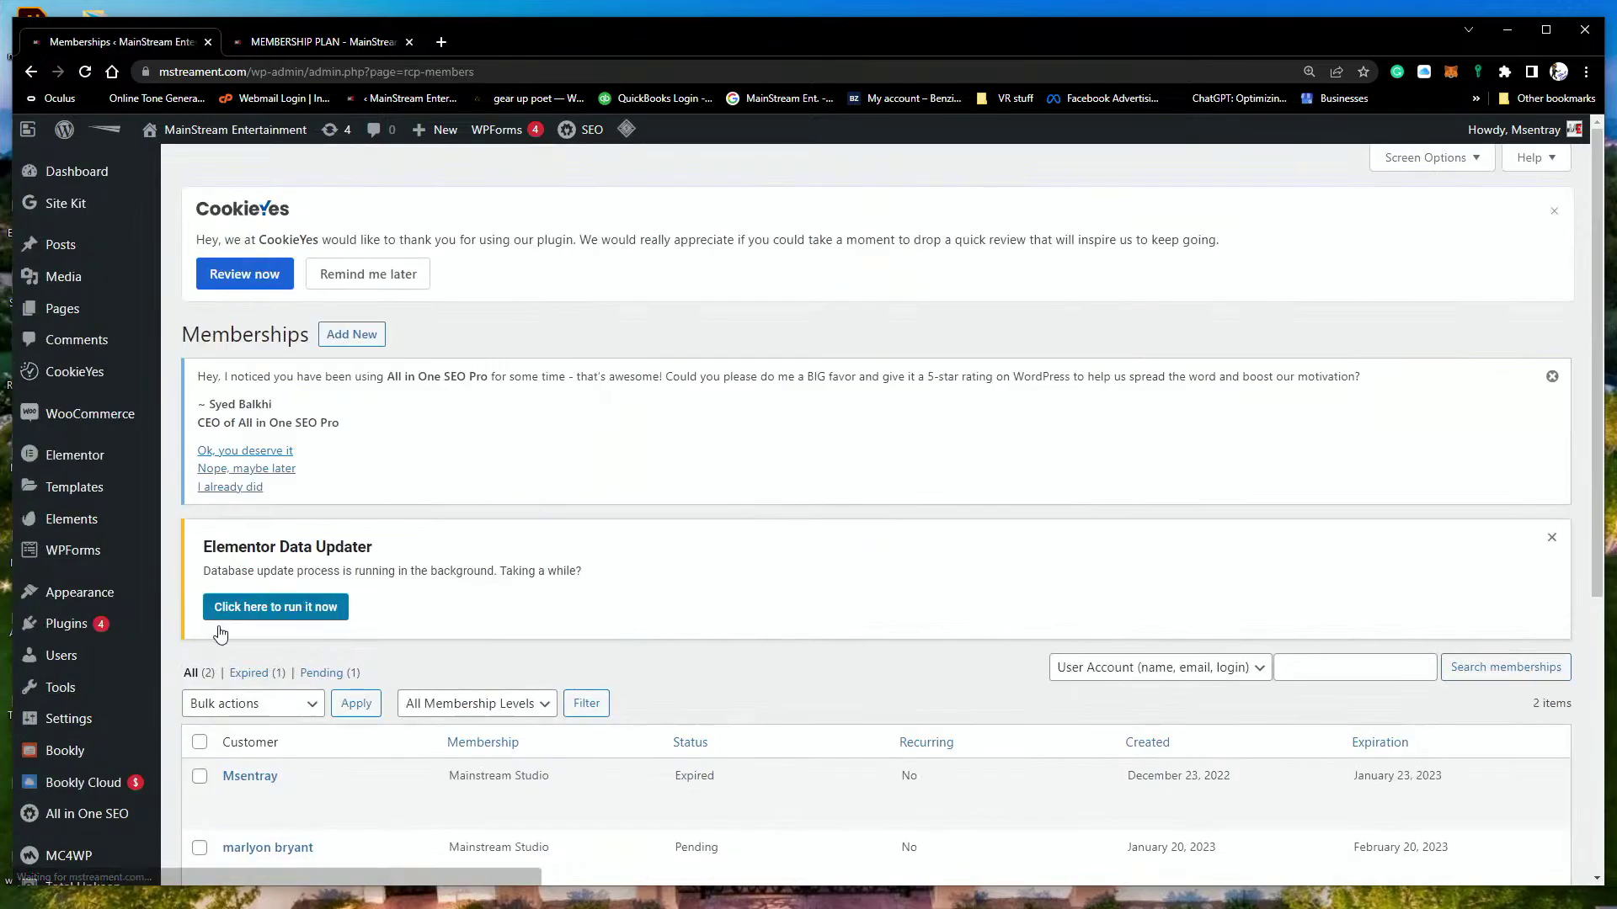
scroll(808, 548, "down", 5)
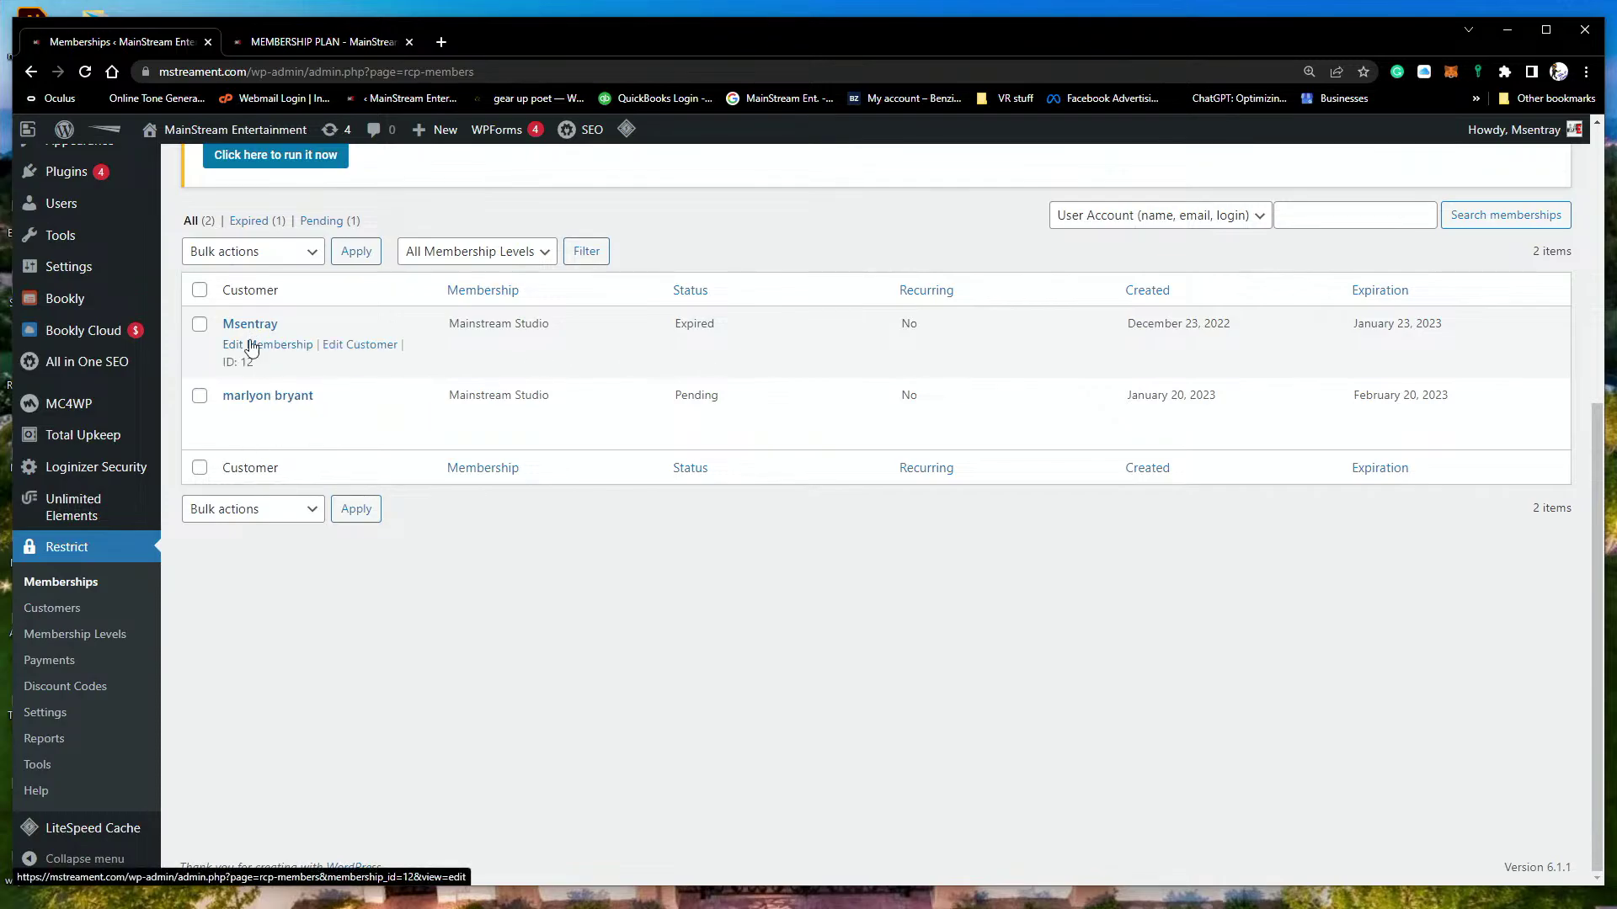
Step: Open Bookly's Customers page and review the customers' contact details, last appointments and payments
scroll(90, 595, "up", 5)
scroll(90, 640, "down", 3)
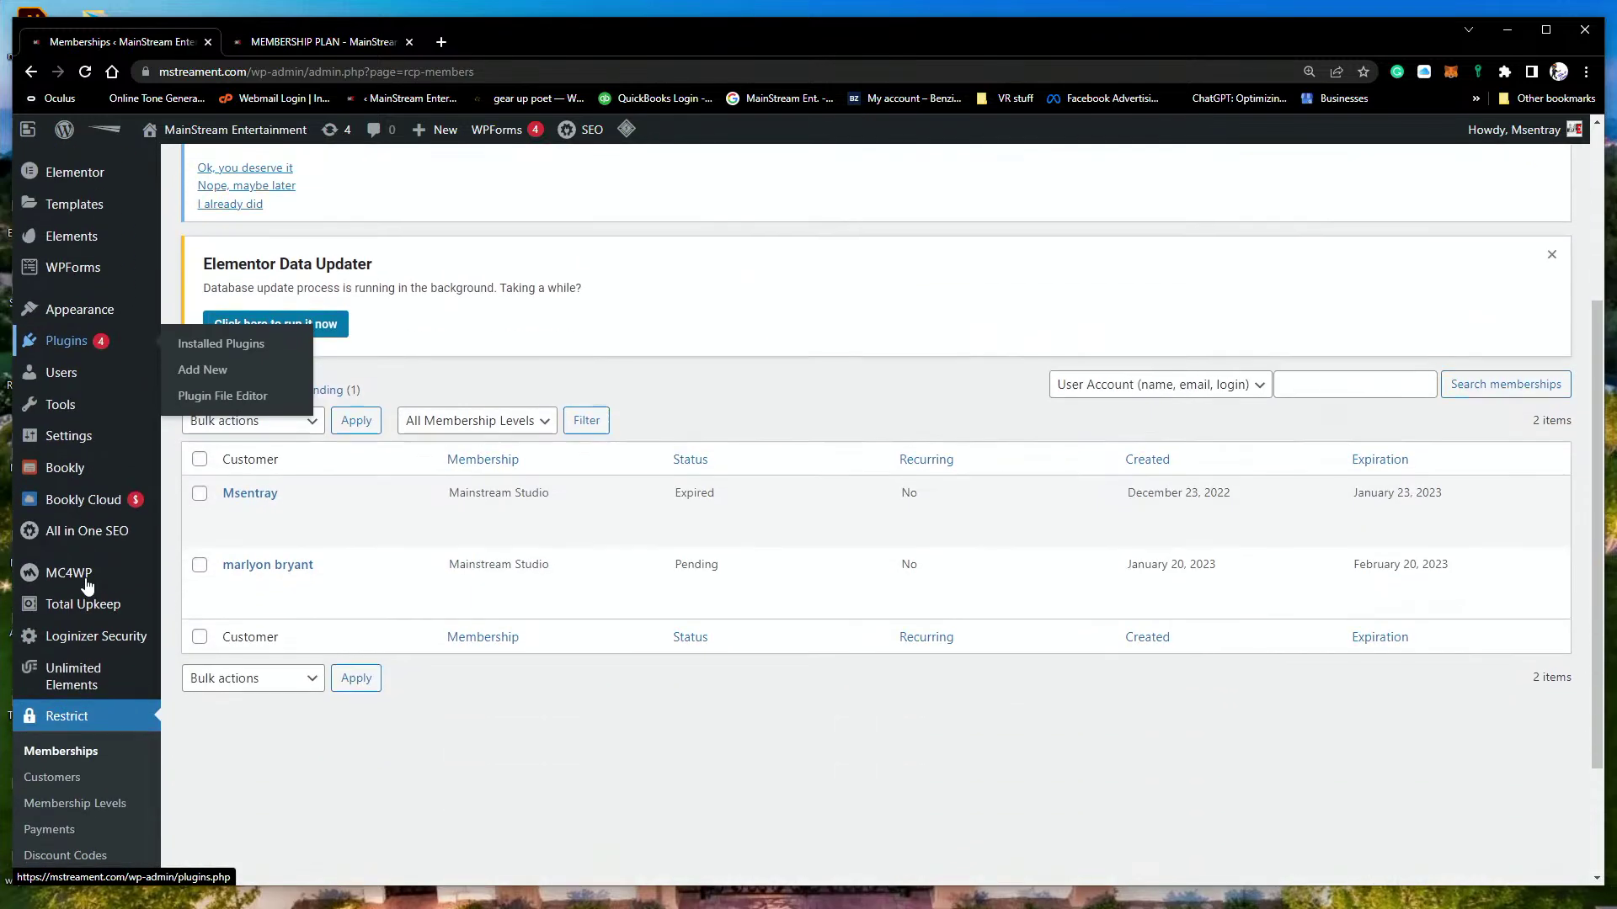
mouse_move(70, 477)
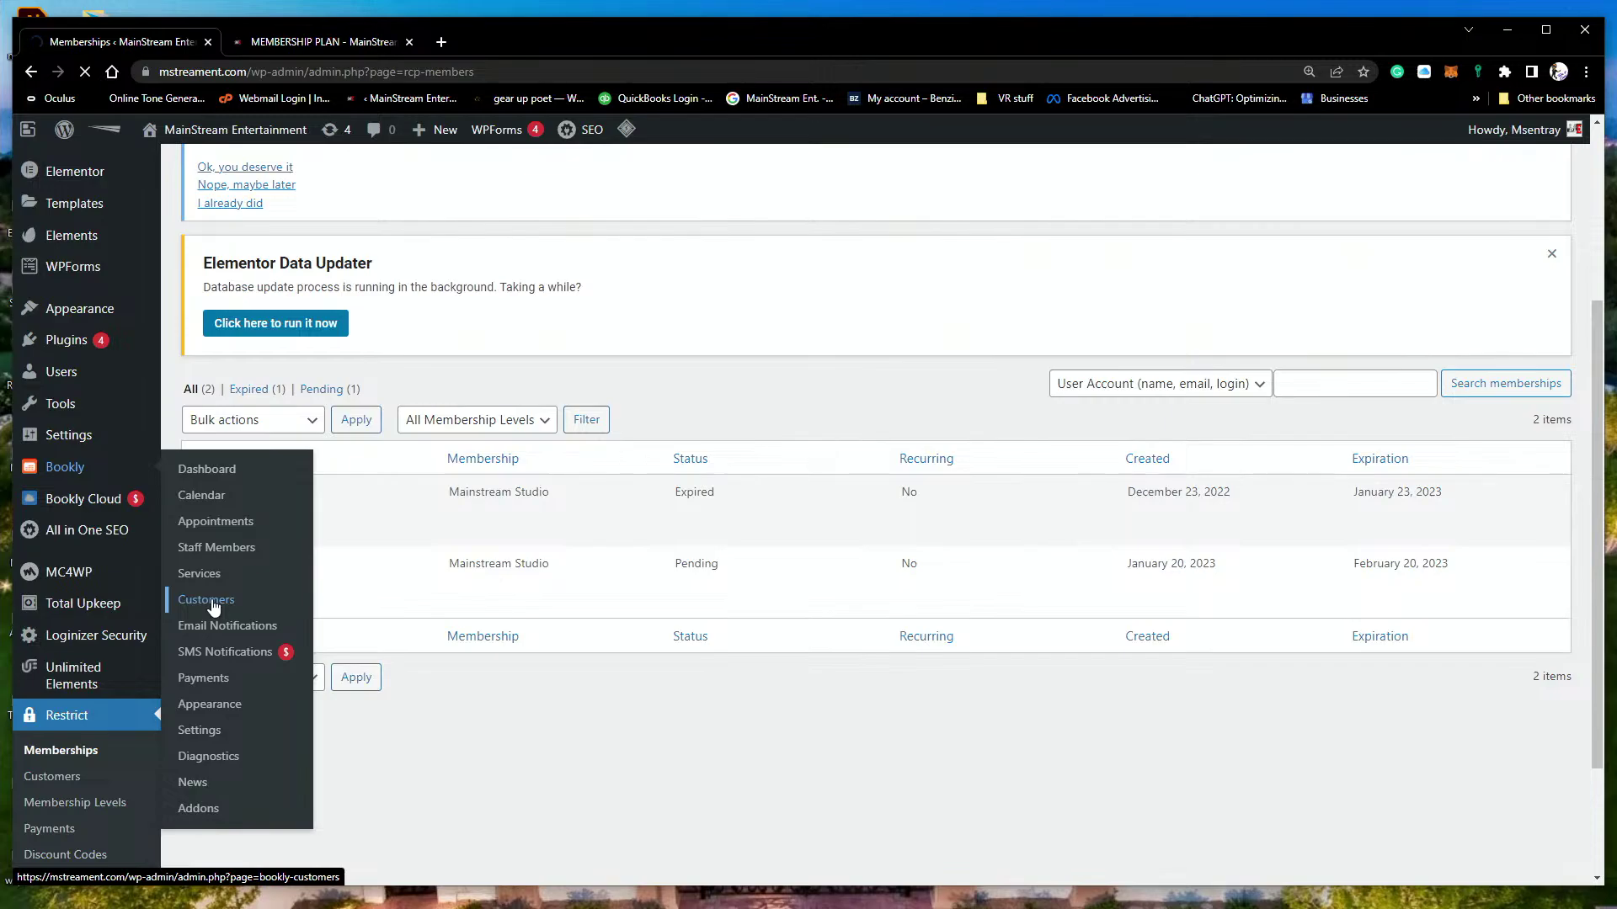
scroll(534, 599, "down", 5)
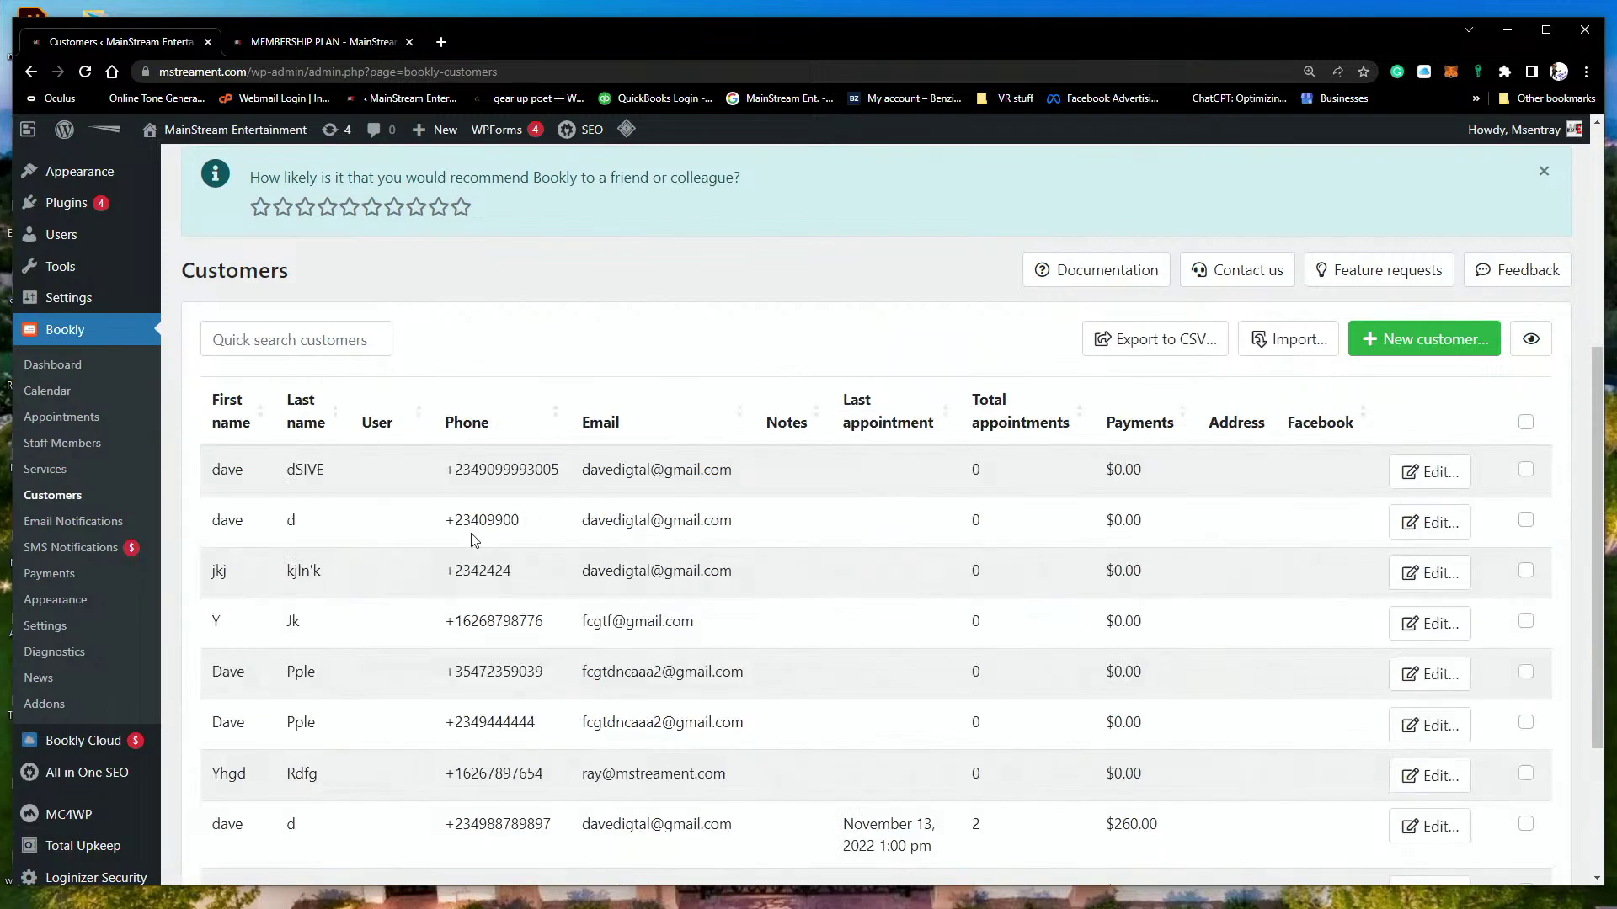
scroll(375, 527, "down", 3)
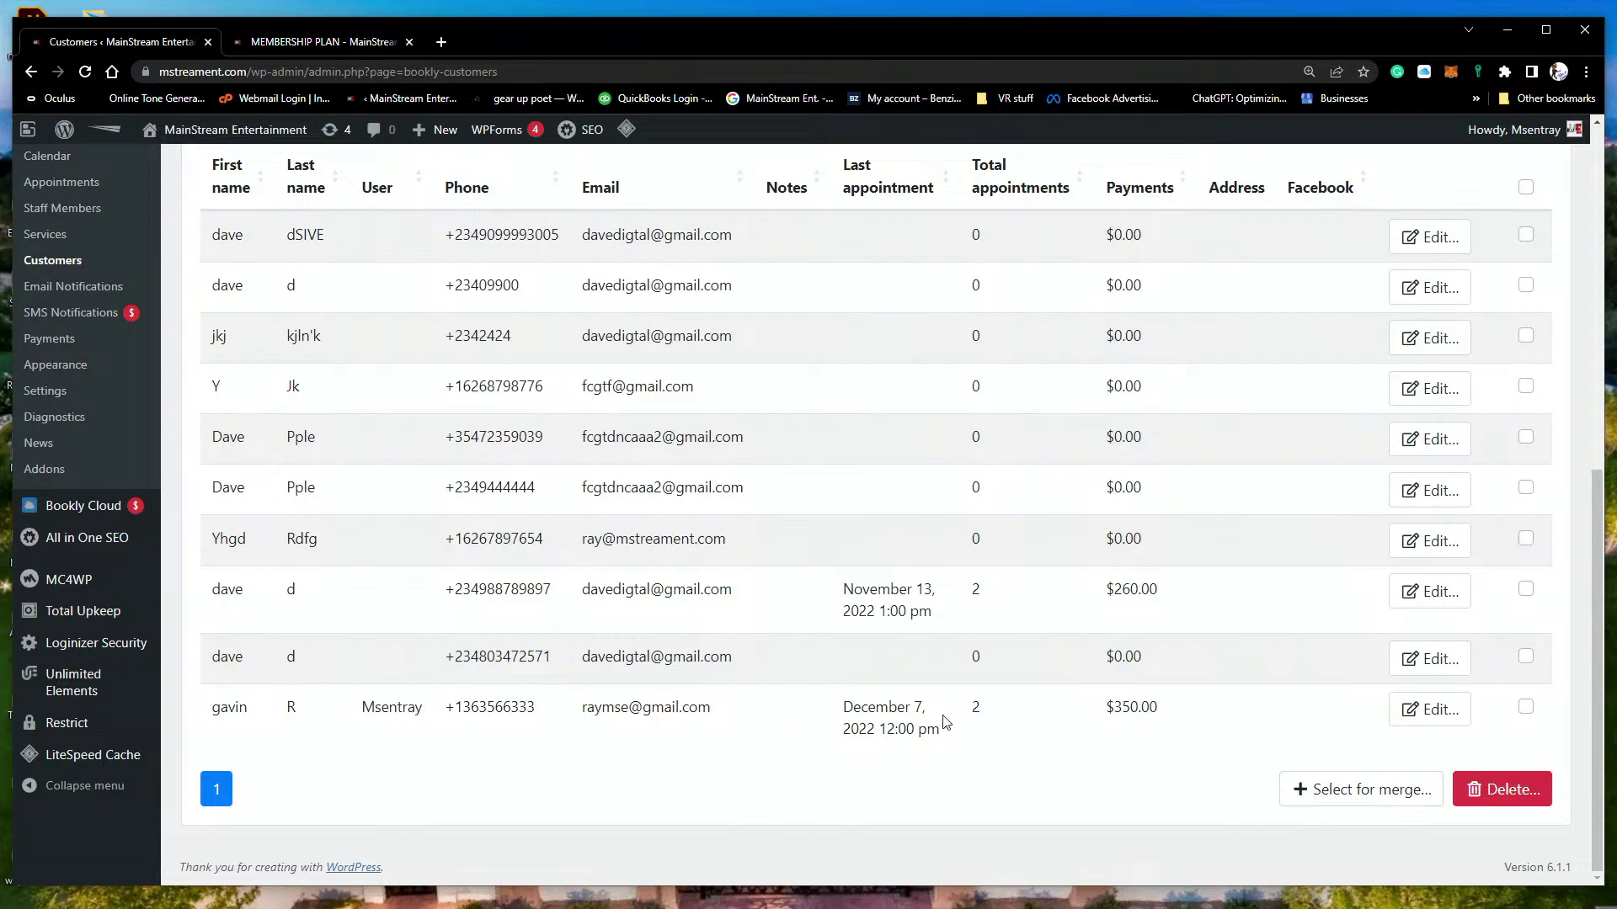
scroll(1137, 682, "up", 4)
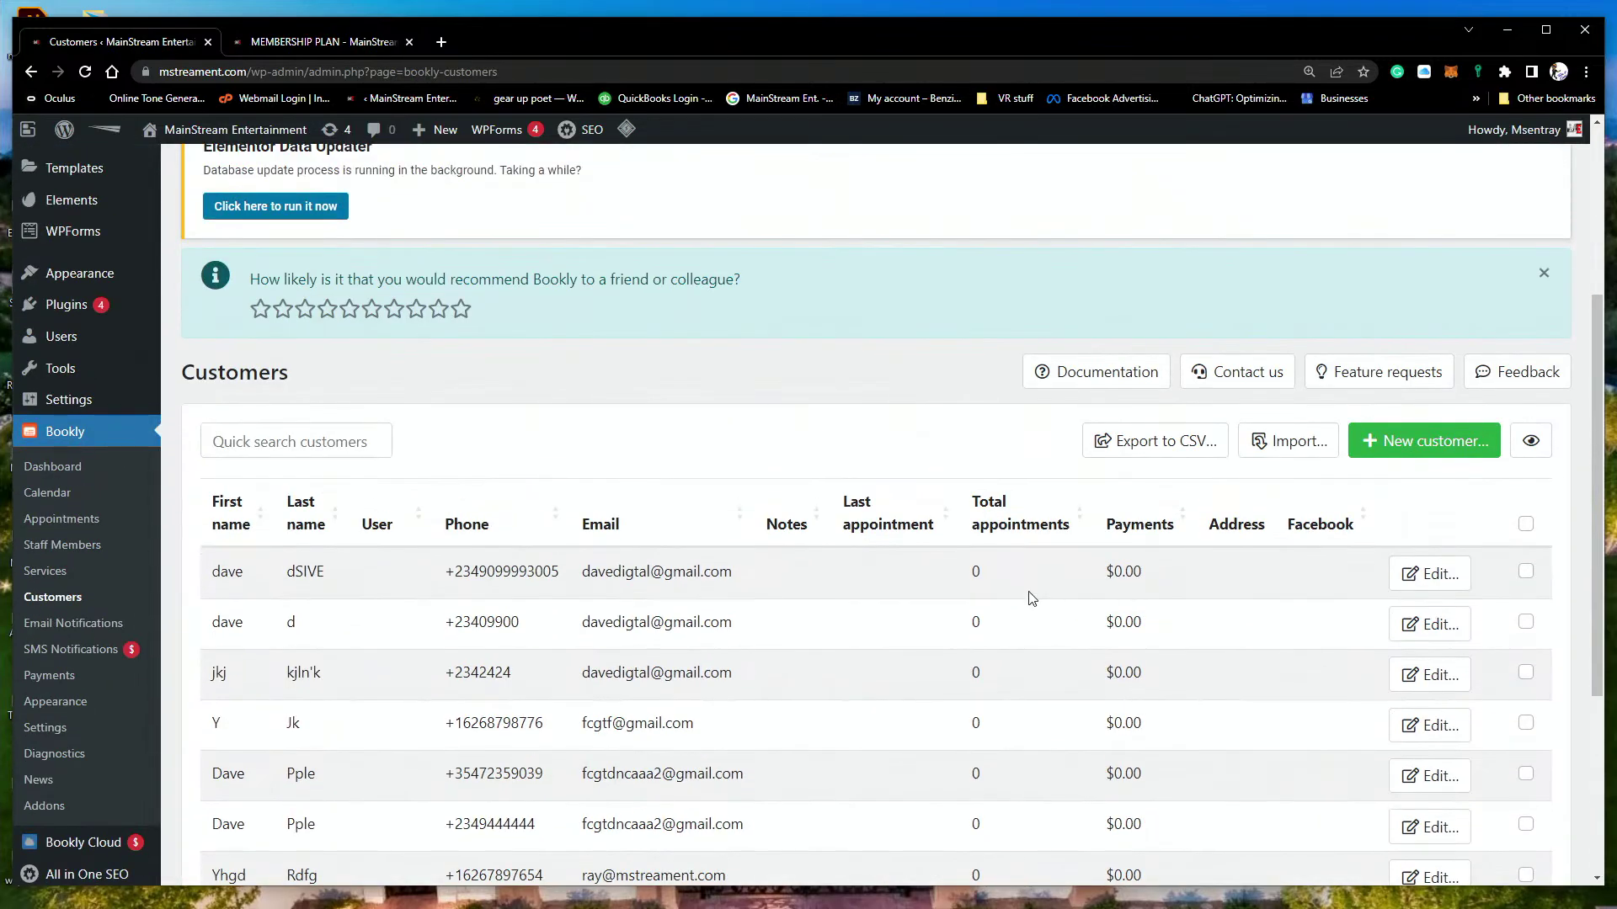
scroll(353, 596, "down", 4)
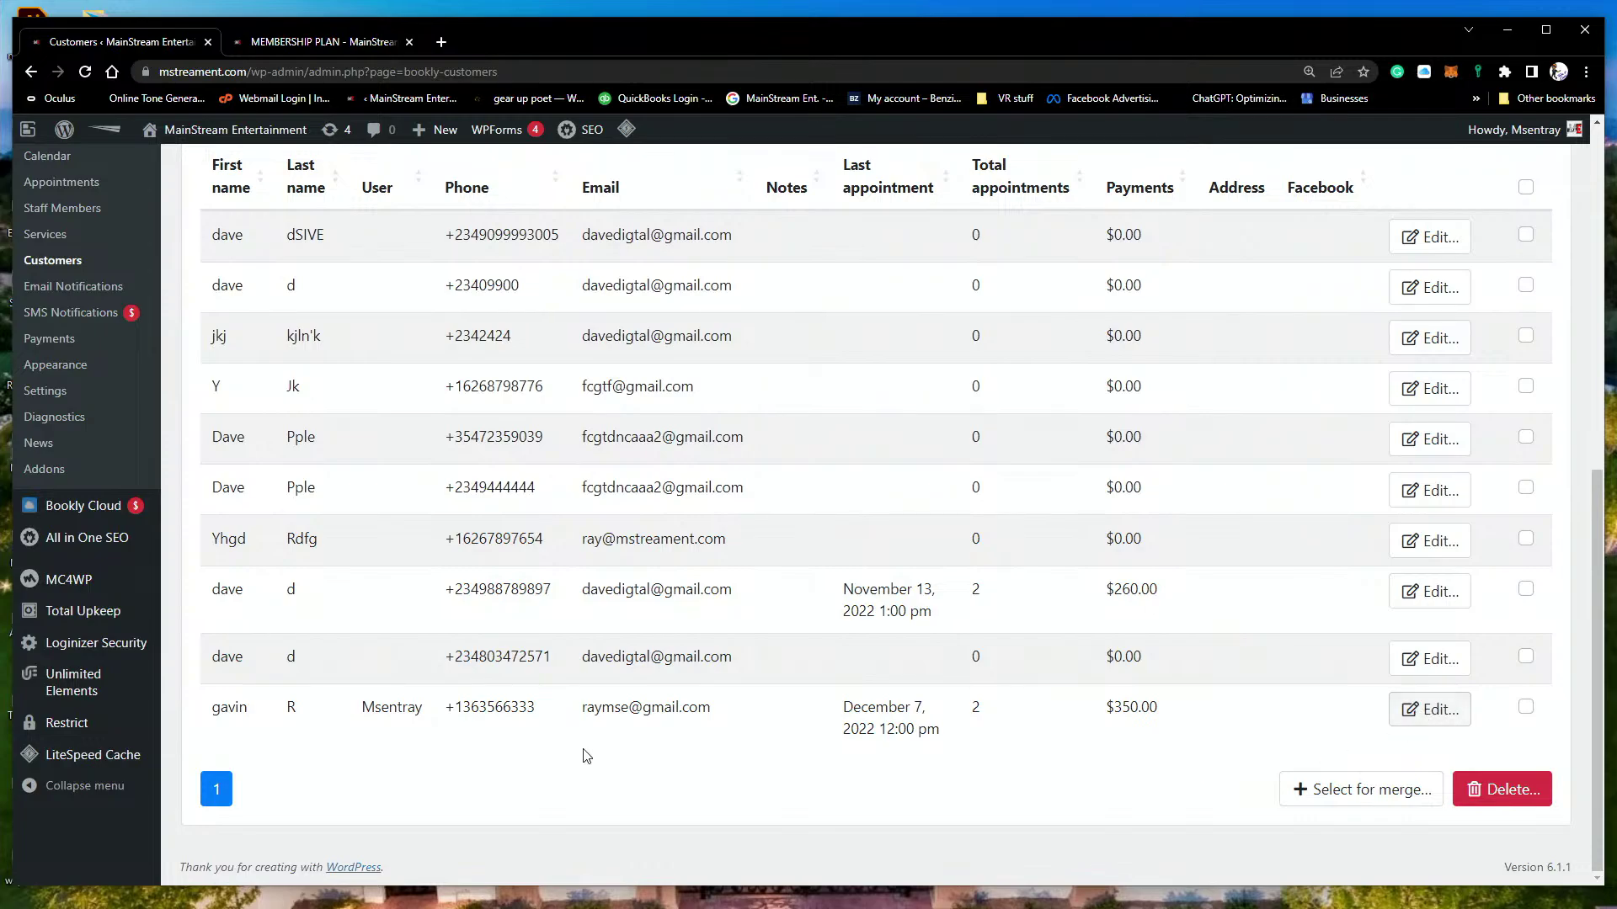
Step: Open the edit form of the last customer in the list, inspect its fields and close it without saving
left_click(1436, 709)
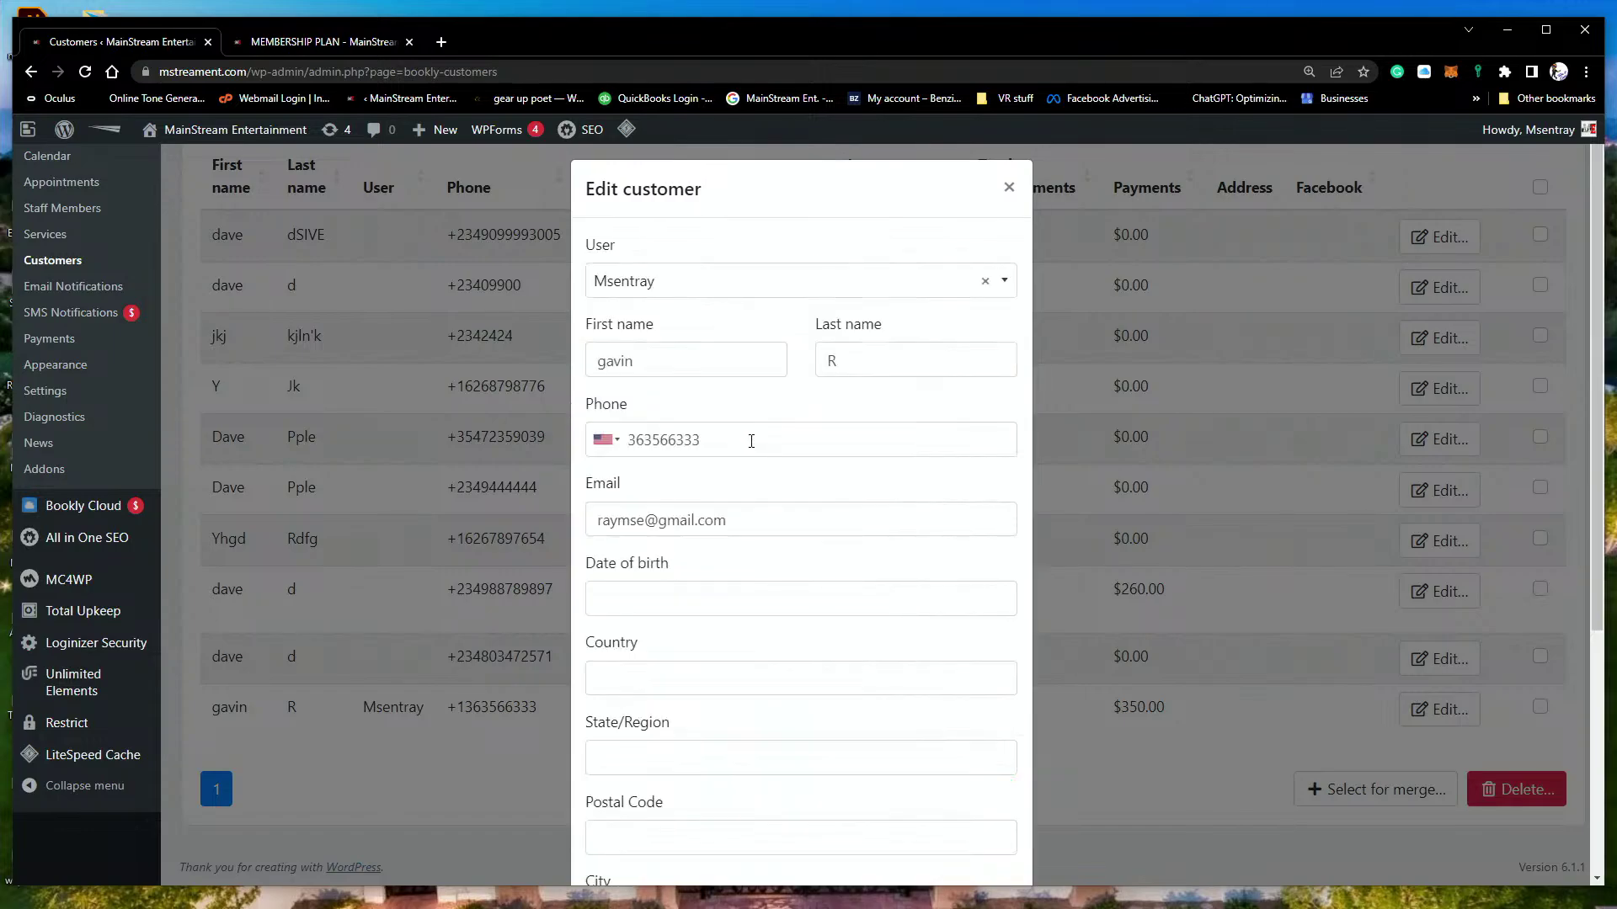
scroll(739, 443, "down", 5)
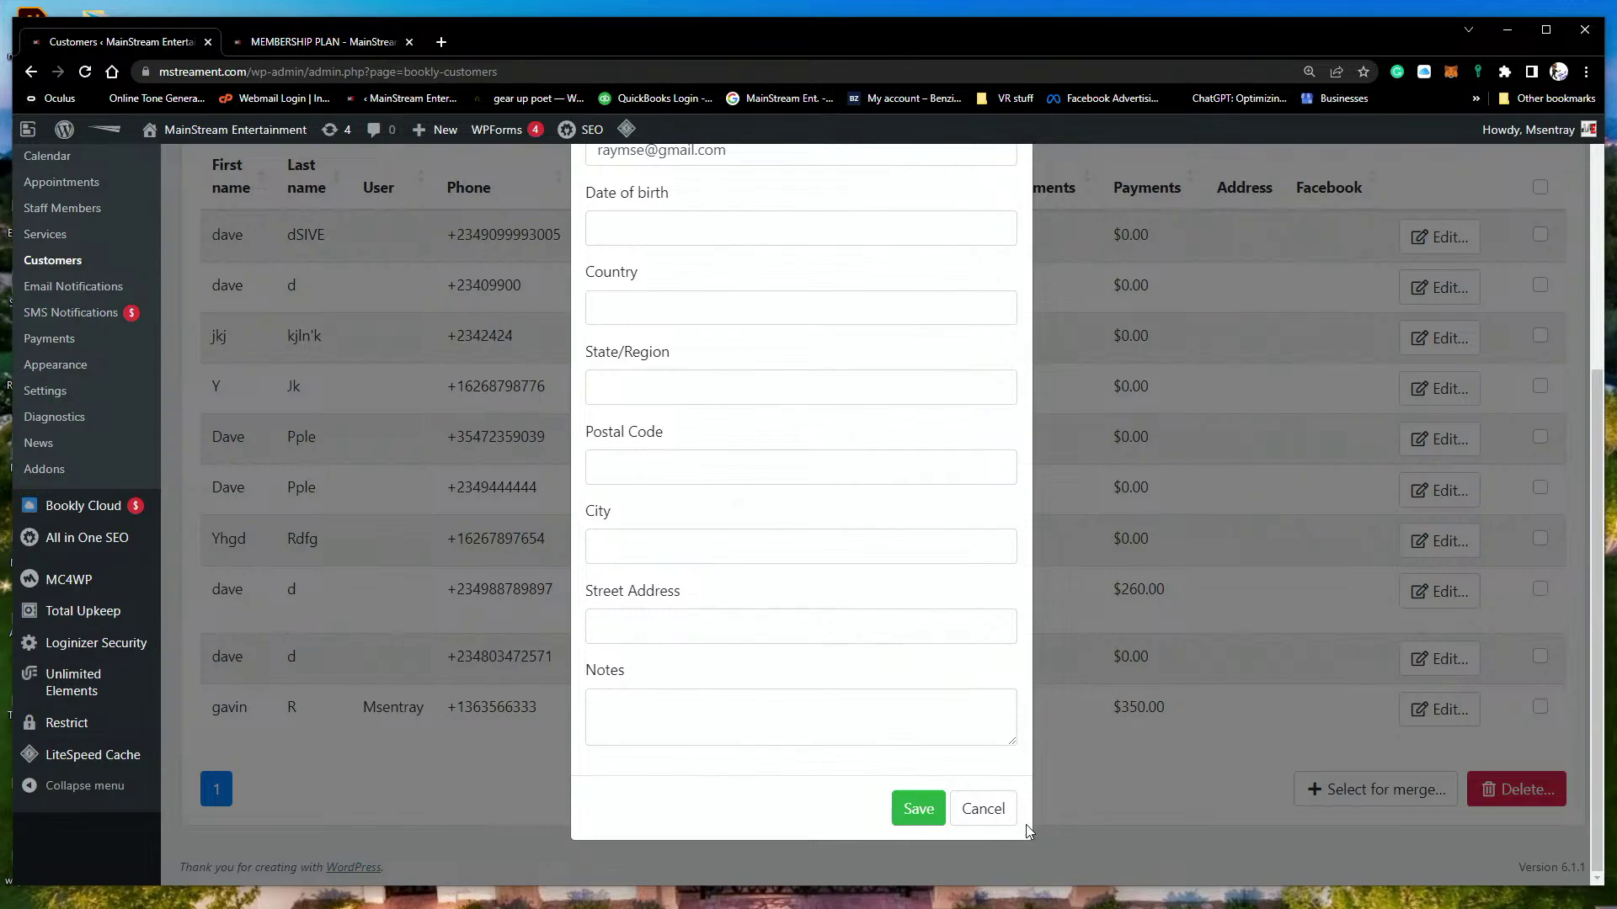
left_click(982, 808)
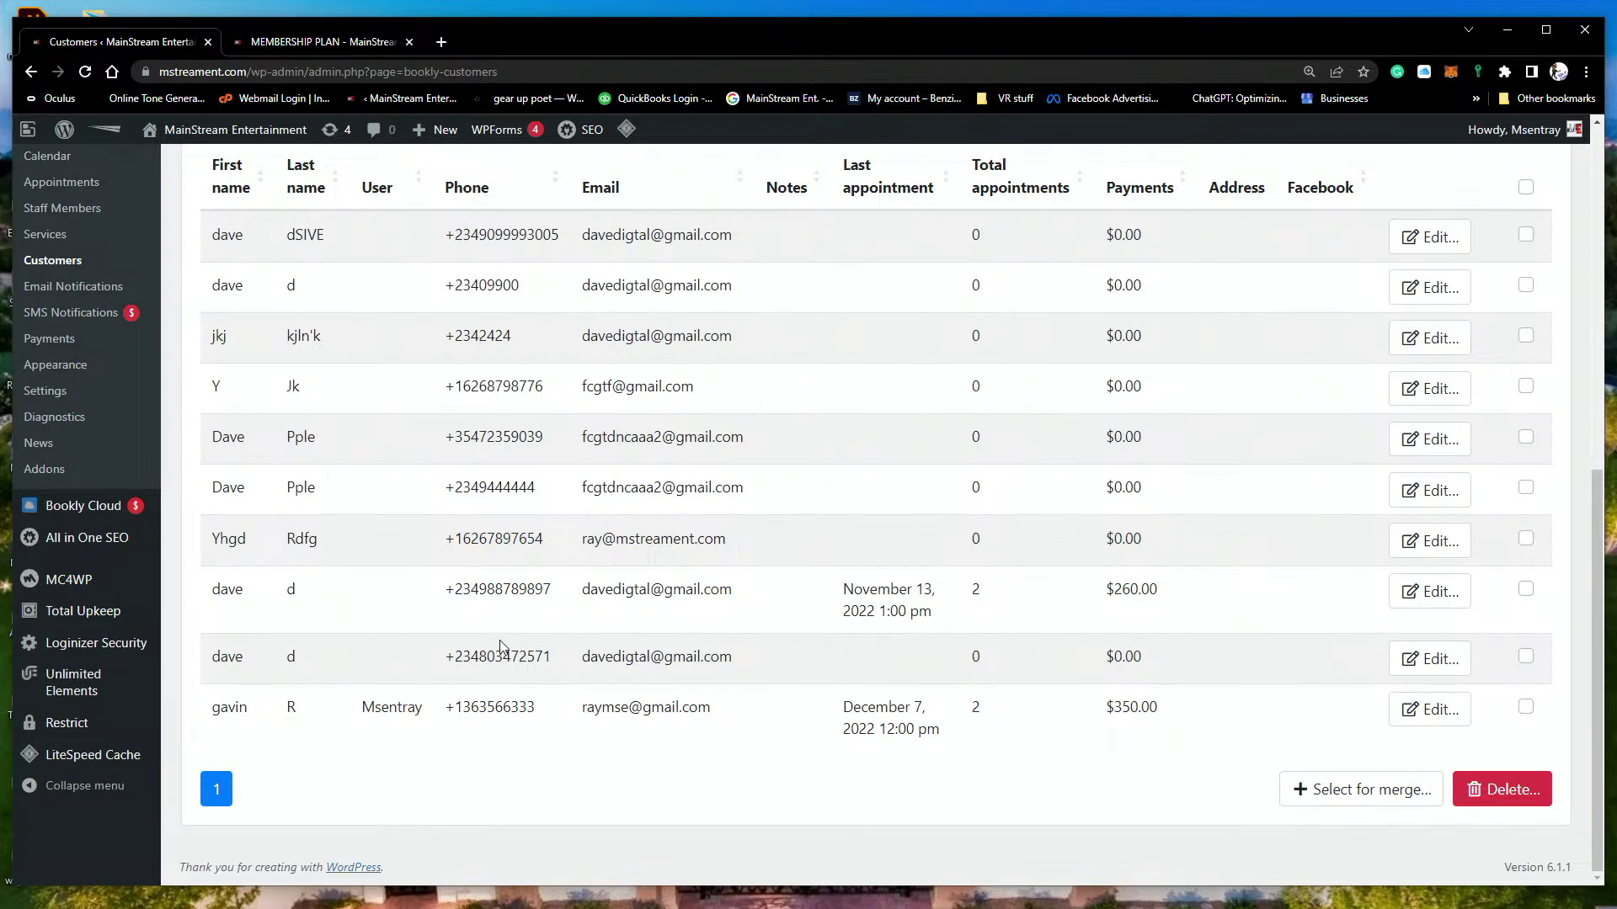
Step: Look through the full Bookly customer list again, from the first entry to the last
scroll(365, 620, "up", 3)
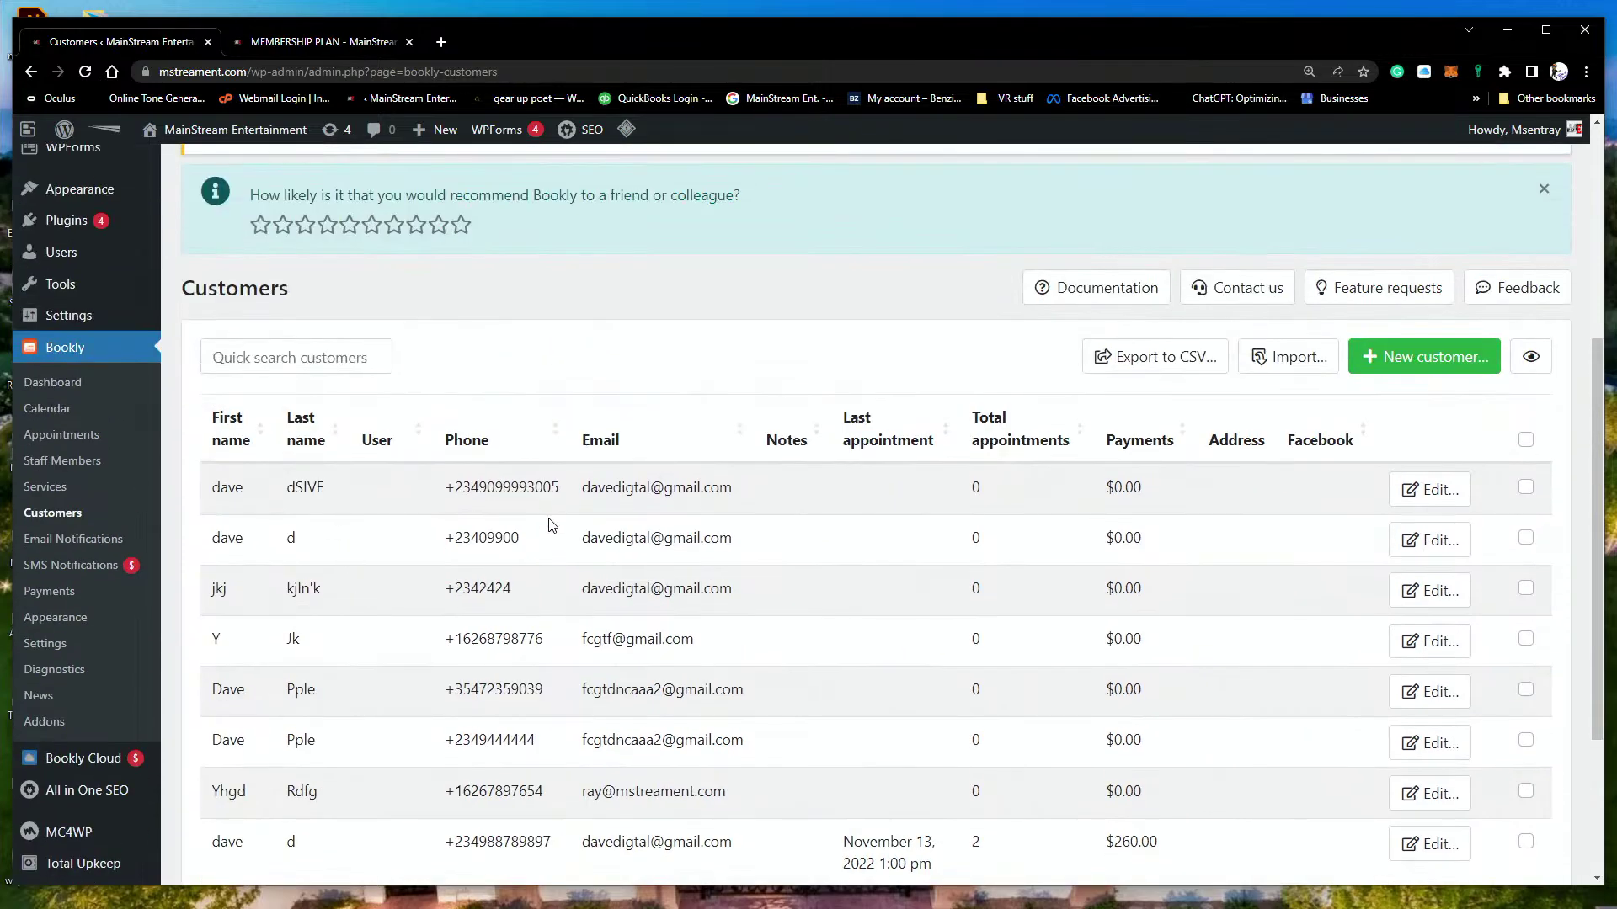
scroll(992, 525, "down", 3)
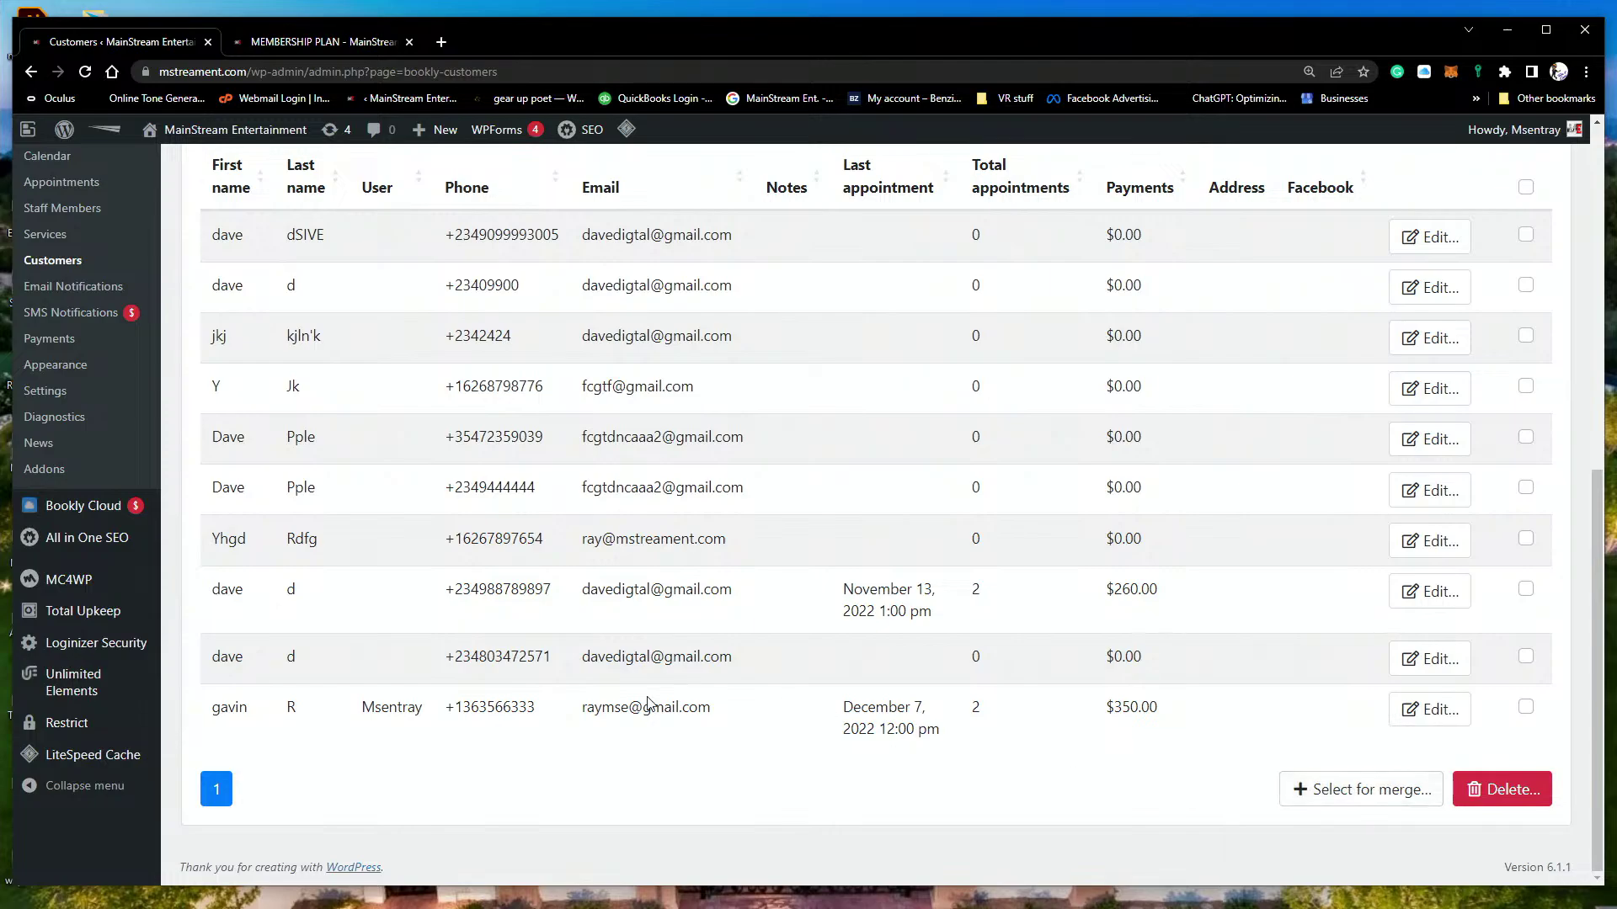
scroll(419, 565, "up", 4)
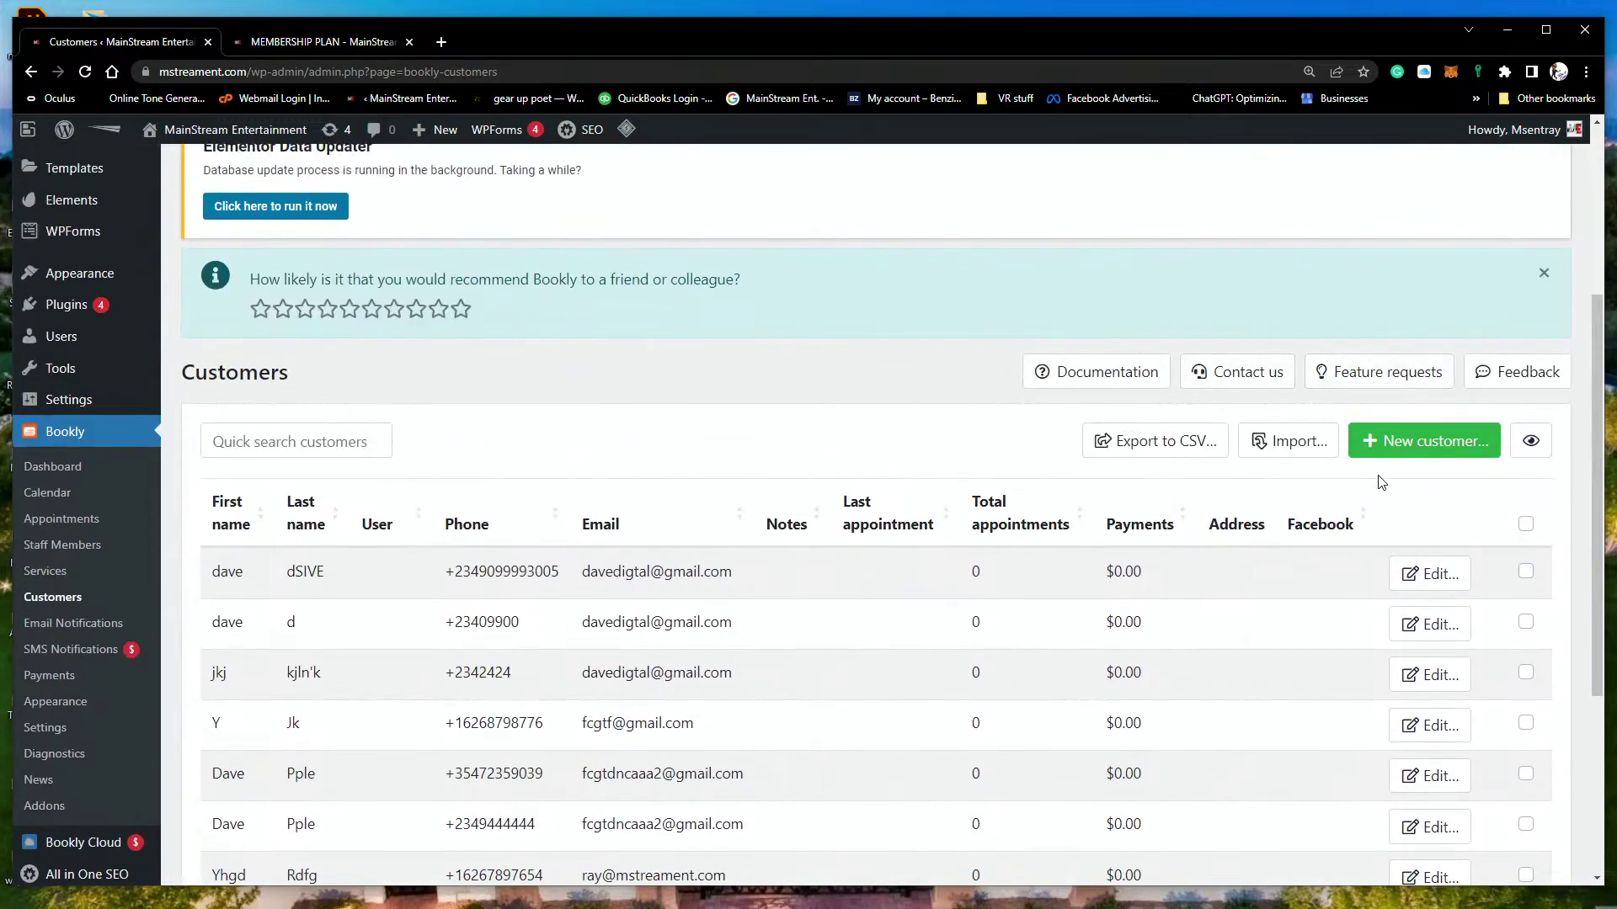
scroll(889, 582, "down", 4)
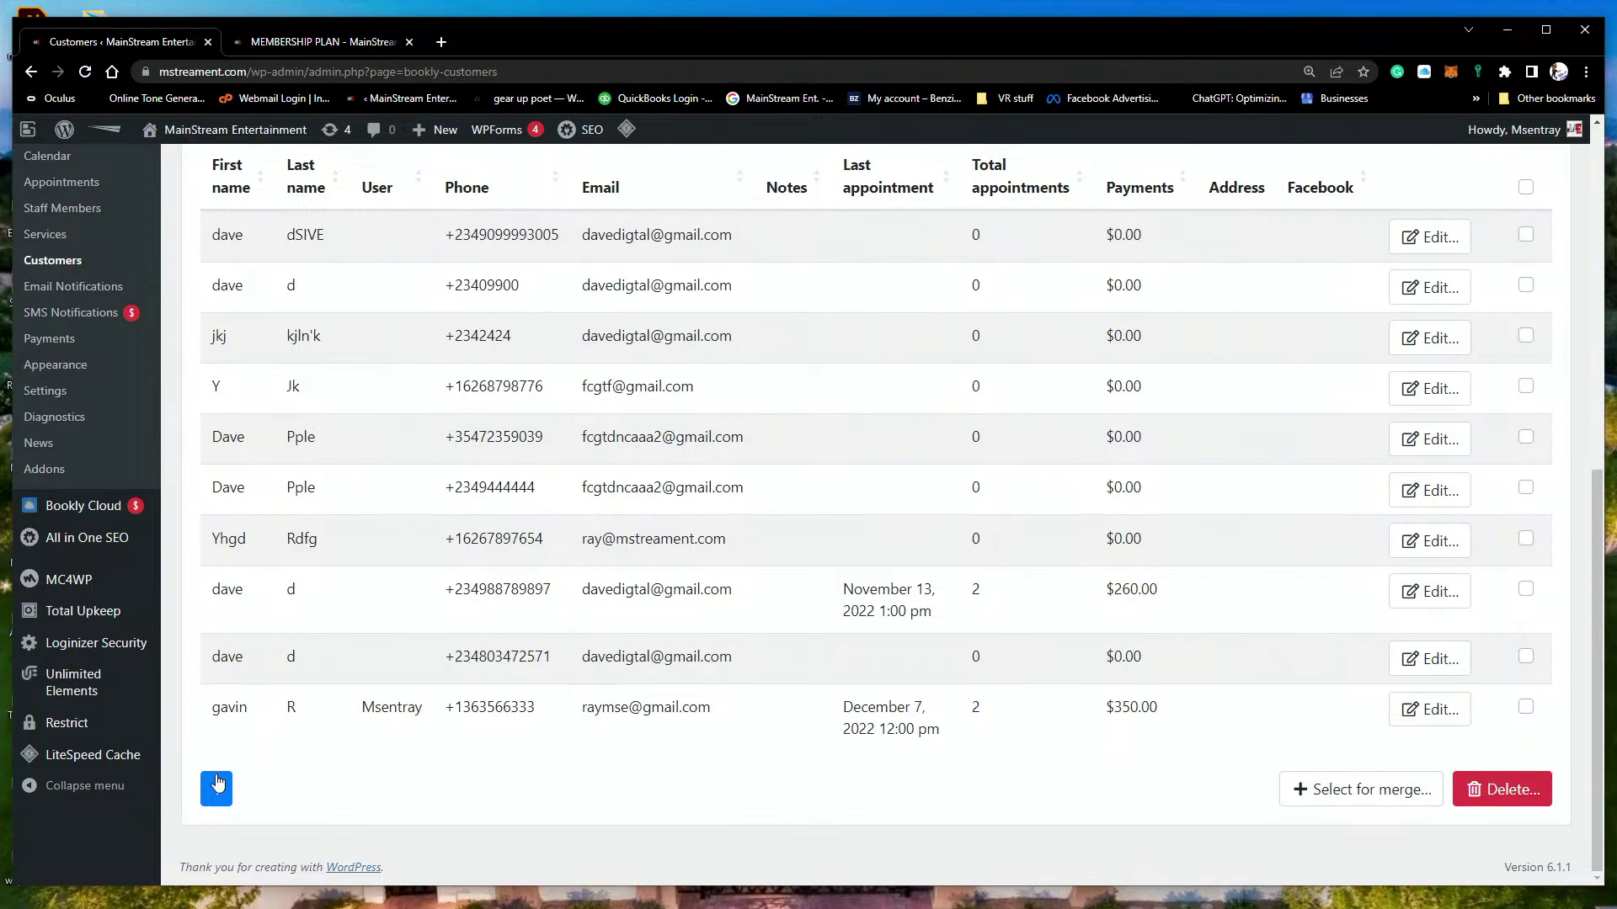
scroll(295, 446, "up", 5)
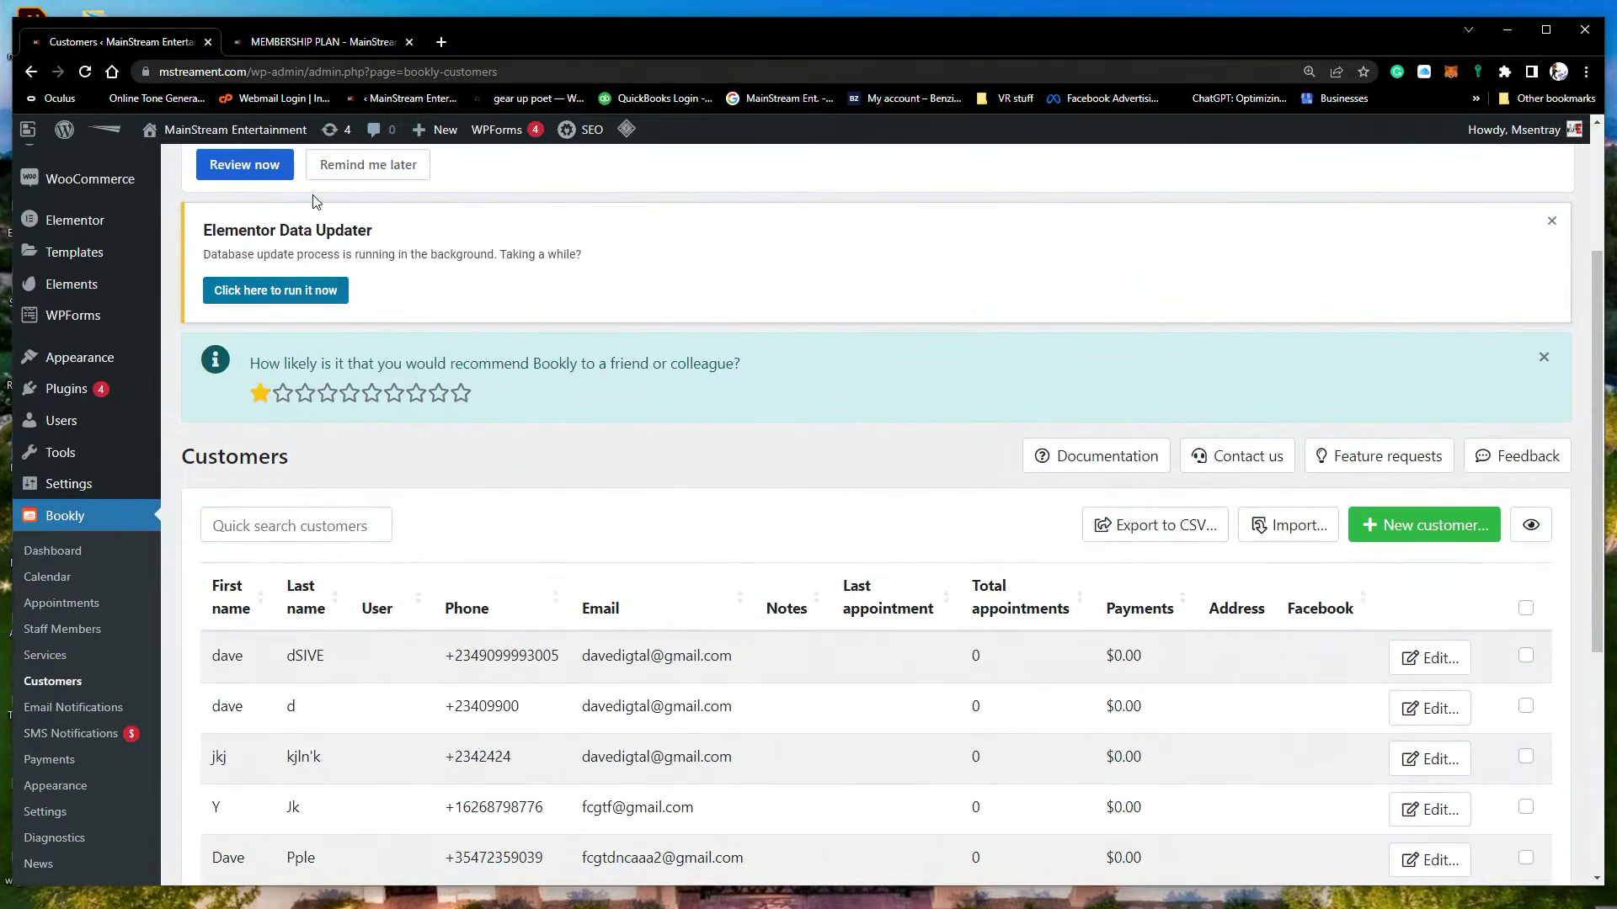
Step: Open the Restrict plugin's Customers page and review the registered customers
scroll(82, 548, "down", 2)
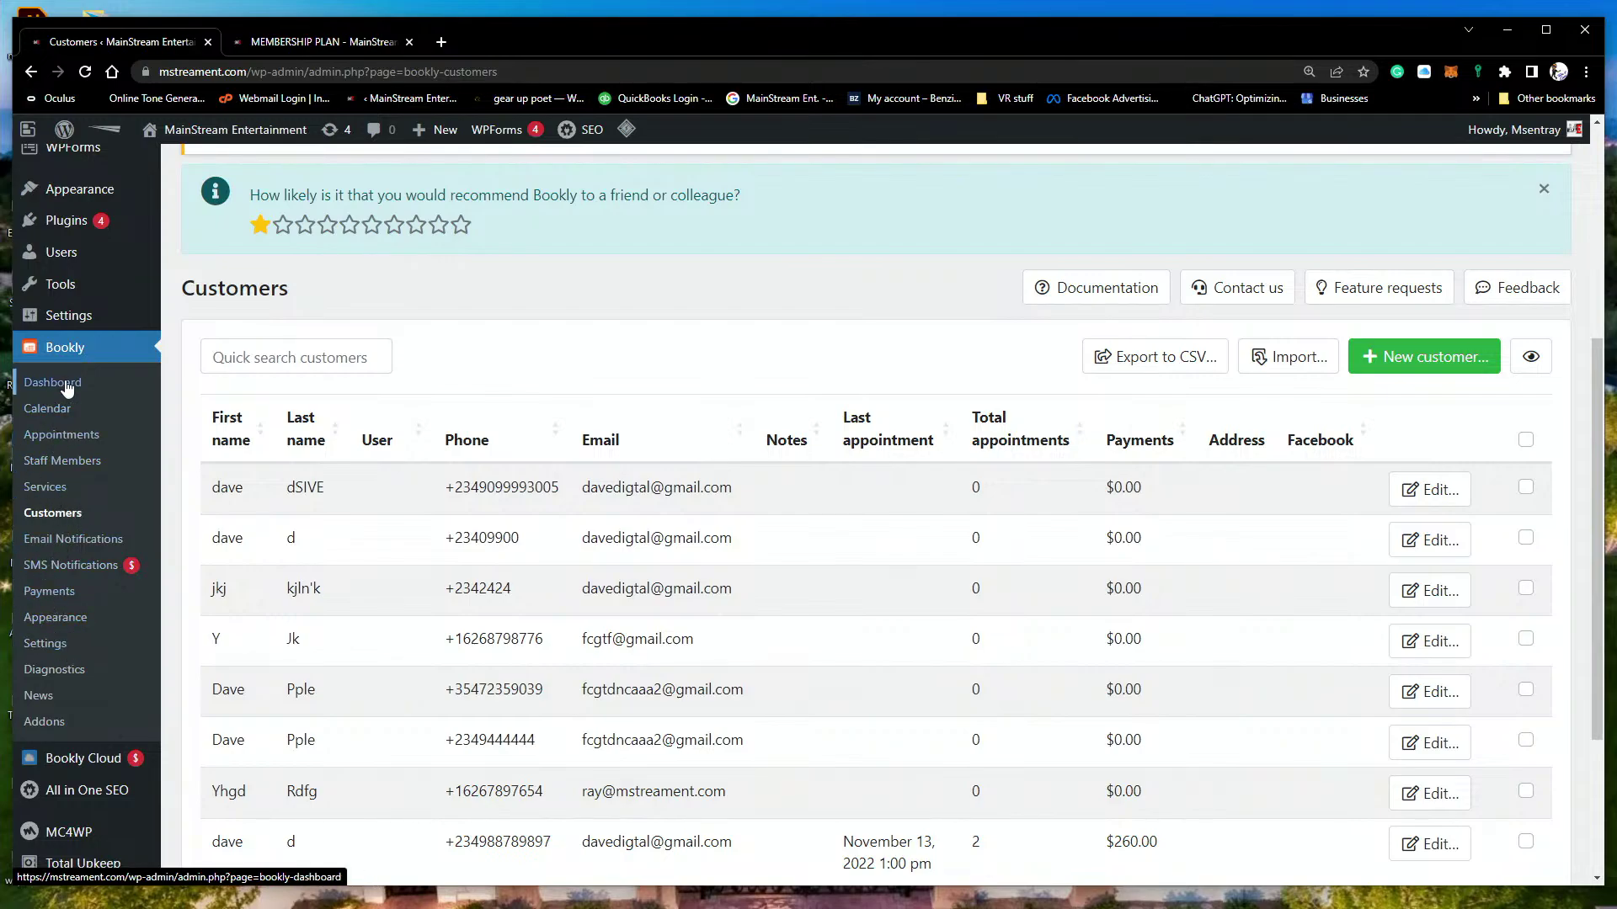
scroll(85, 539, "down", 2)
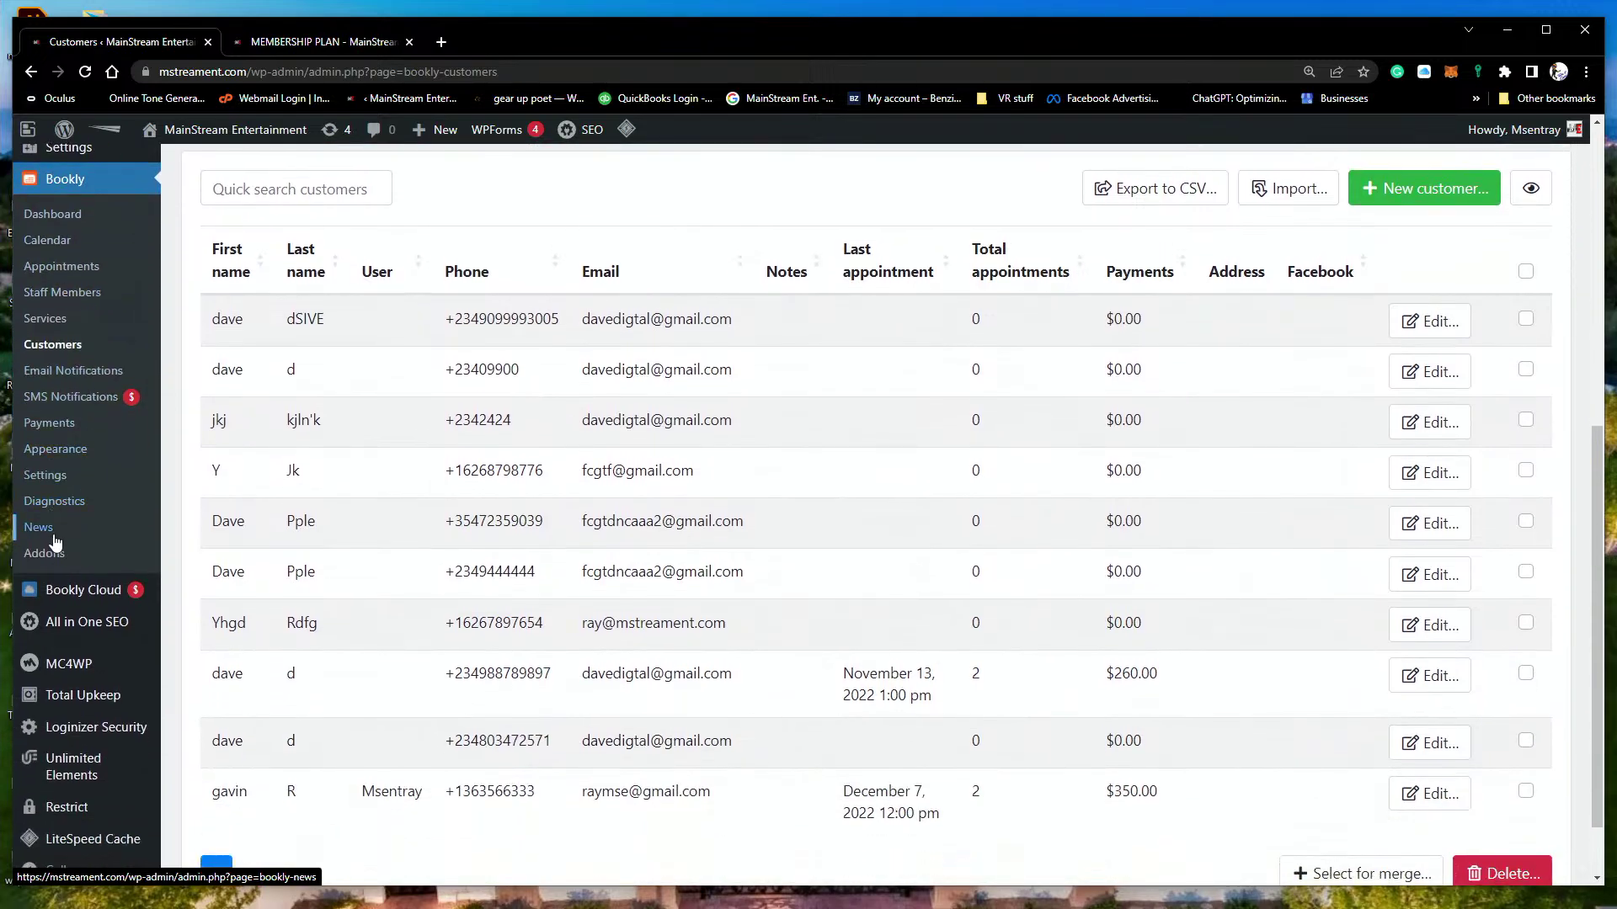
mouse_move(67, 600)
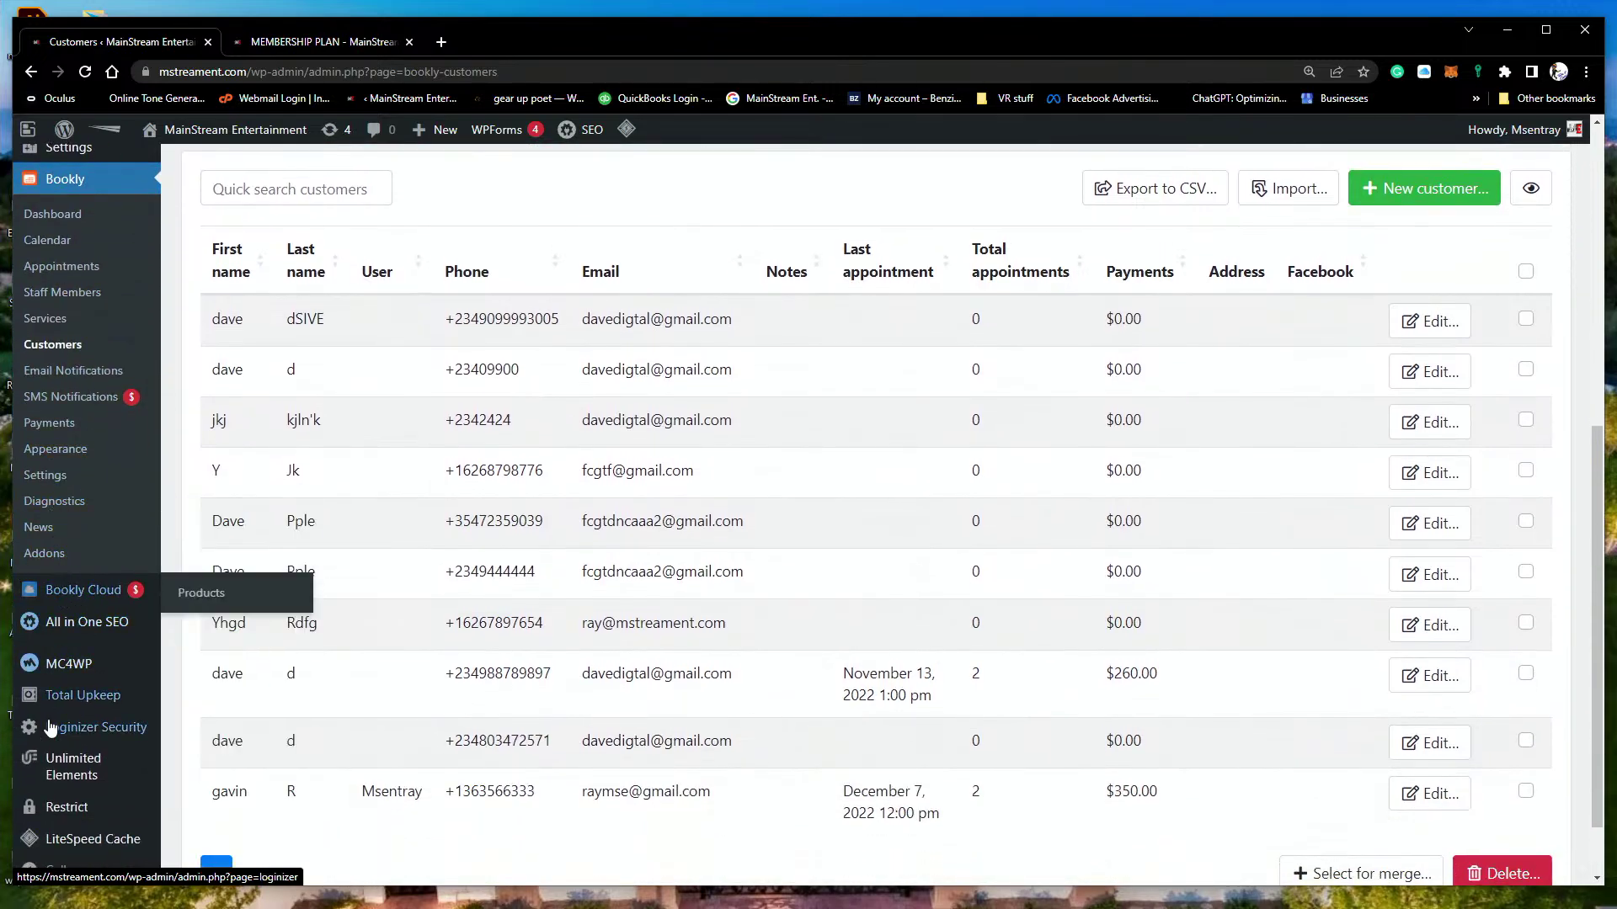
scroll(64, 758, "down", 1)
mouse_move(74, 738)
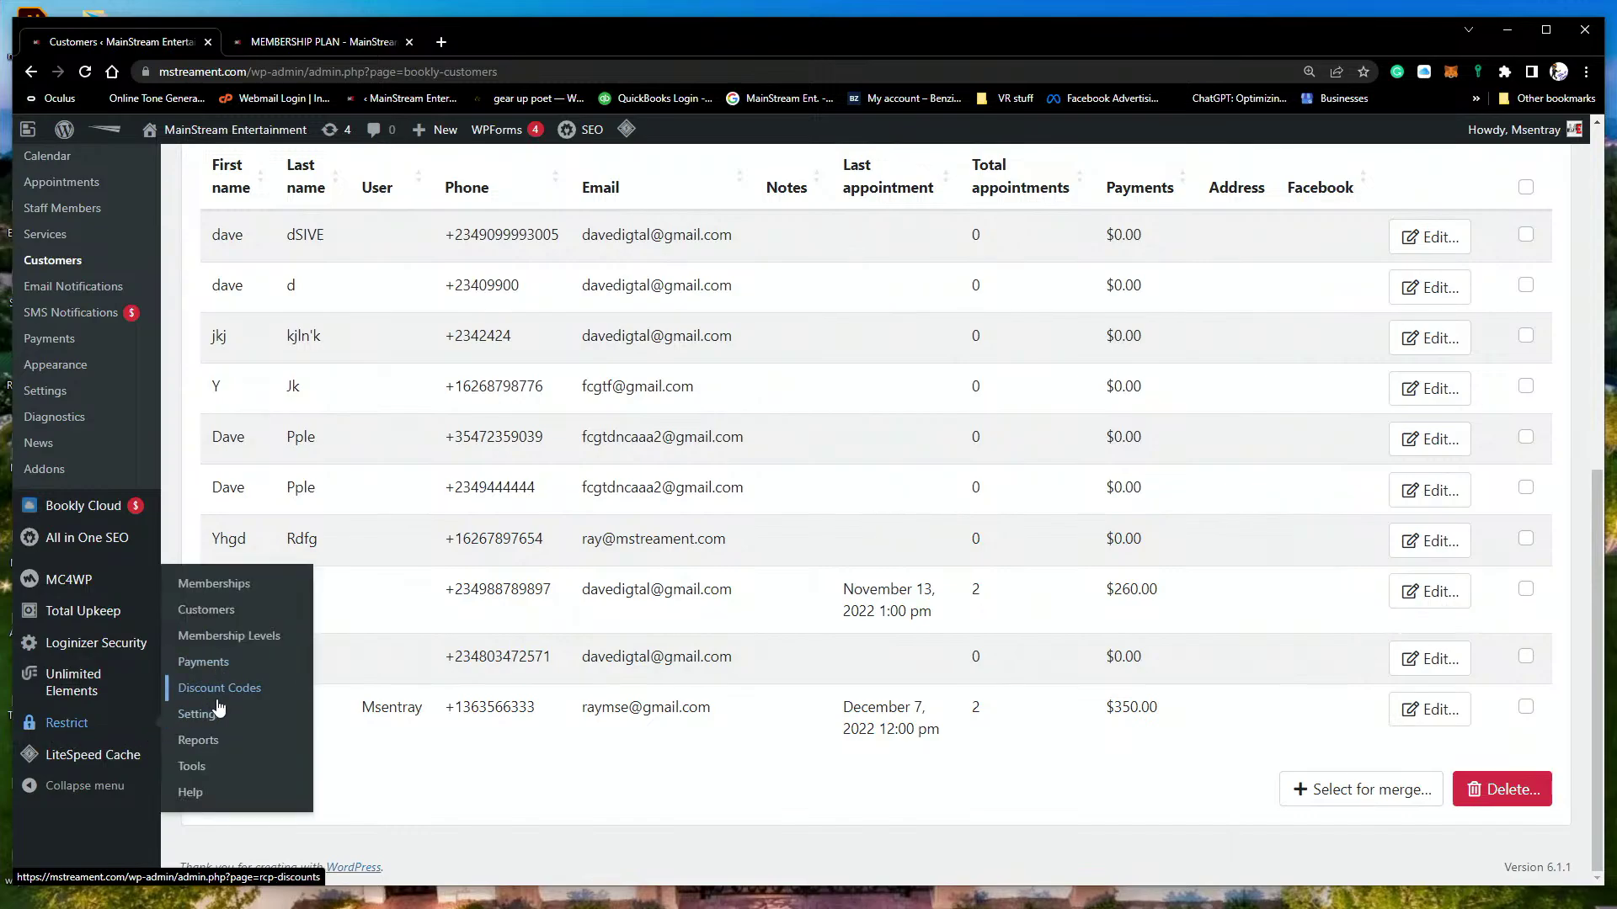
left_click(200, 617)
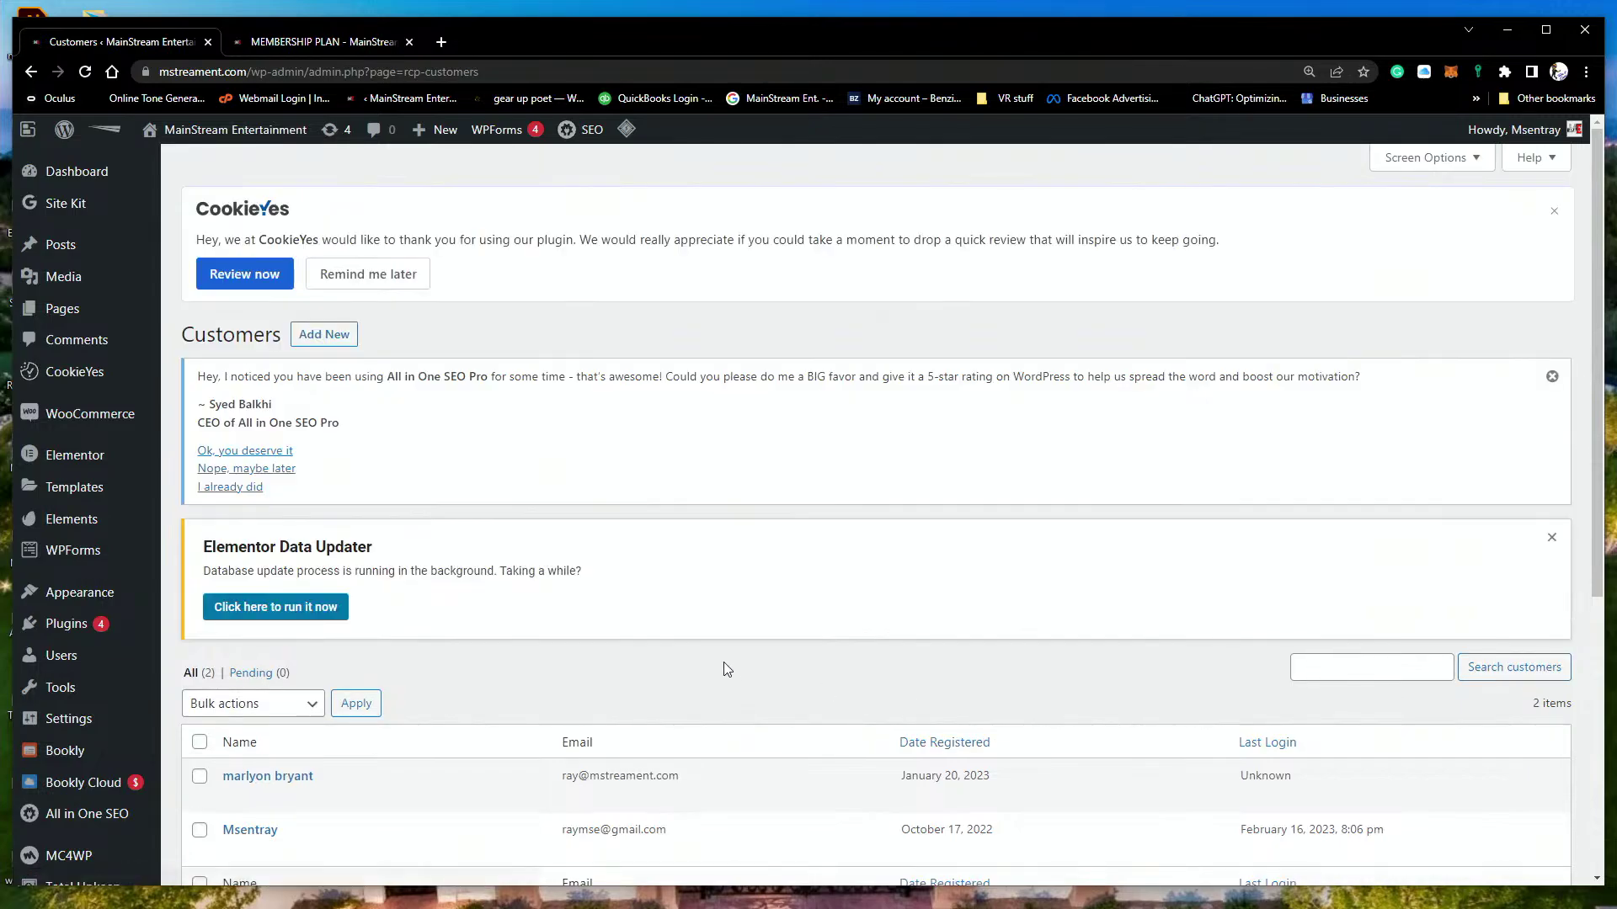
scroll(570, 597, "down", 5)
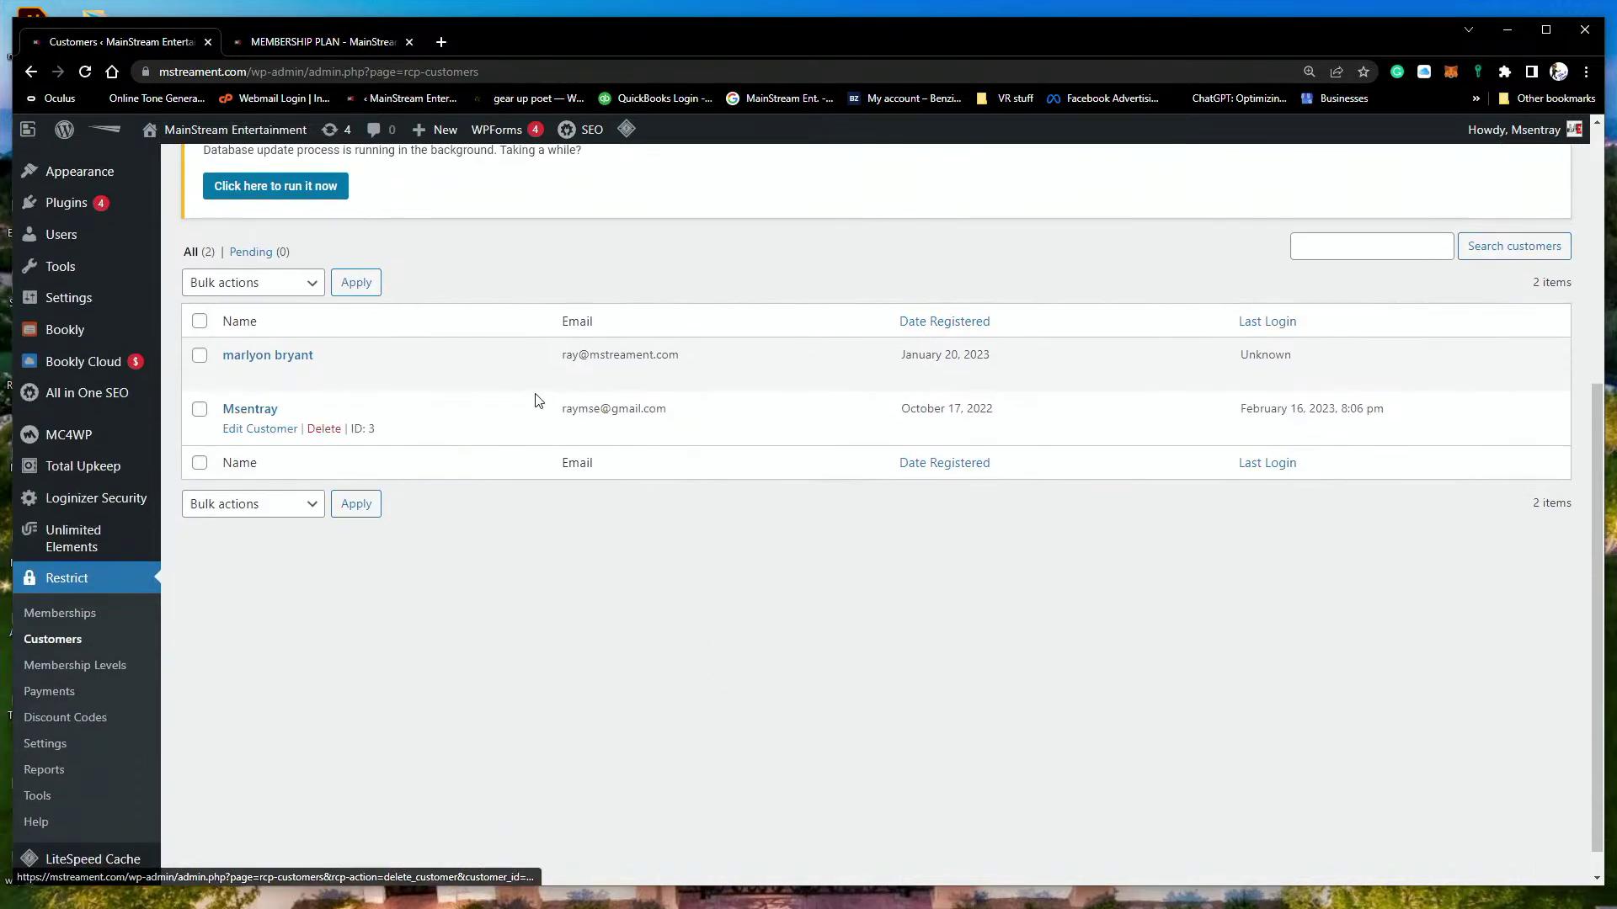
Step: Open the details of the customer registered October 17, 2022 and examine the profile, memberships, recent payments and notes
mouse_move(289, 368)
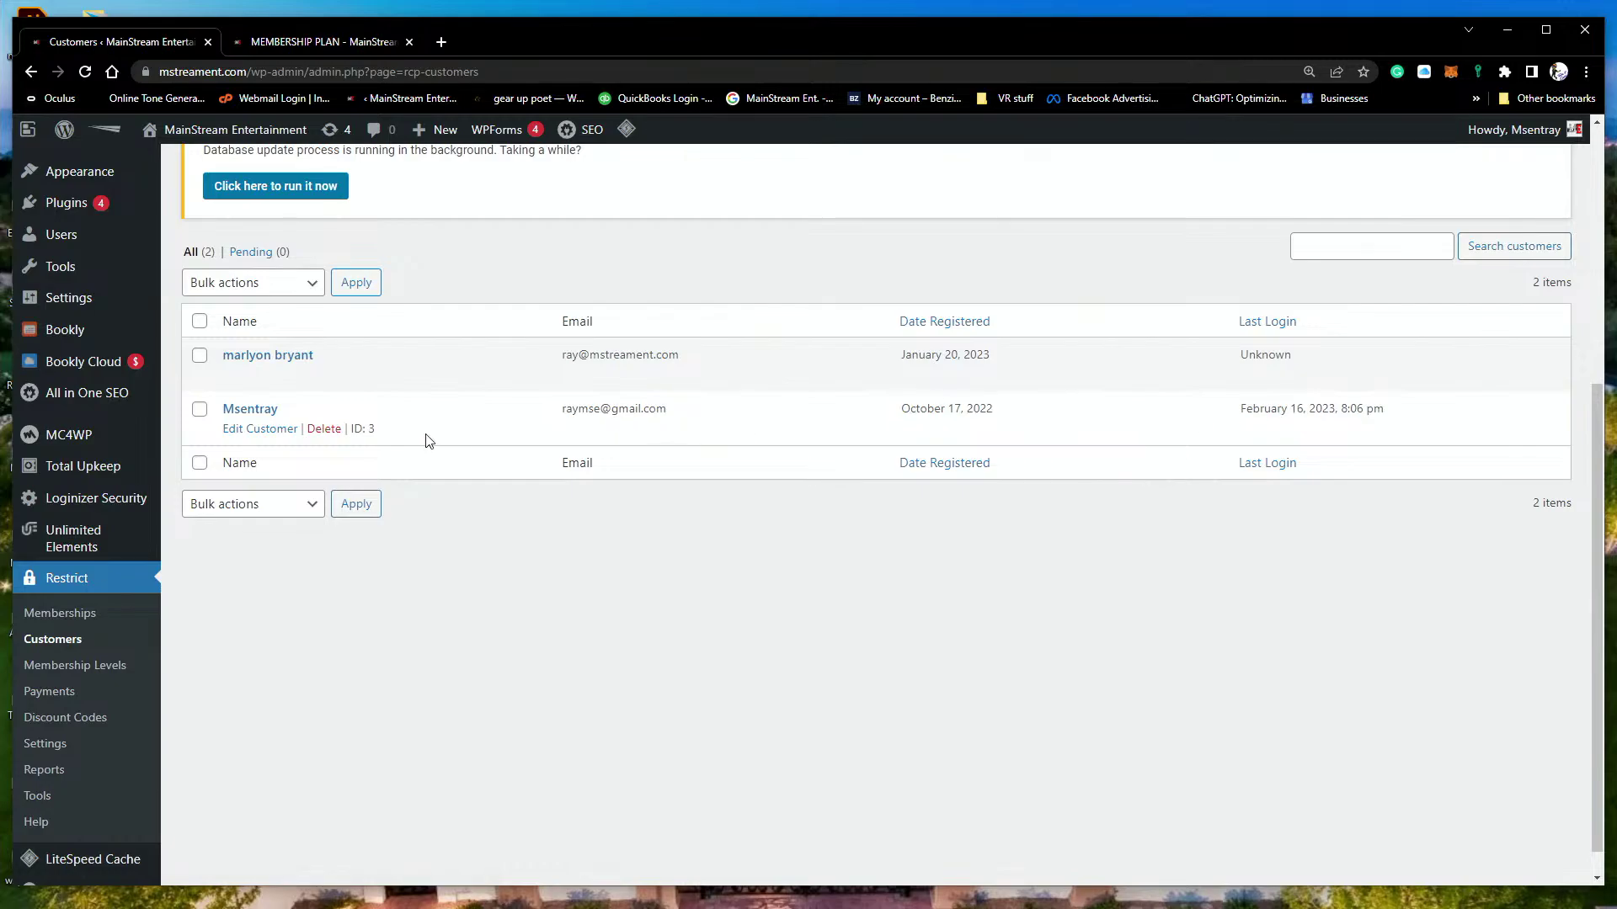
left_click(237, 434)
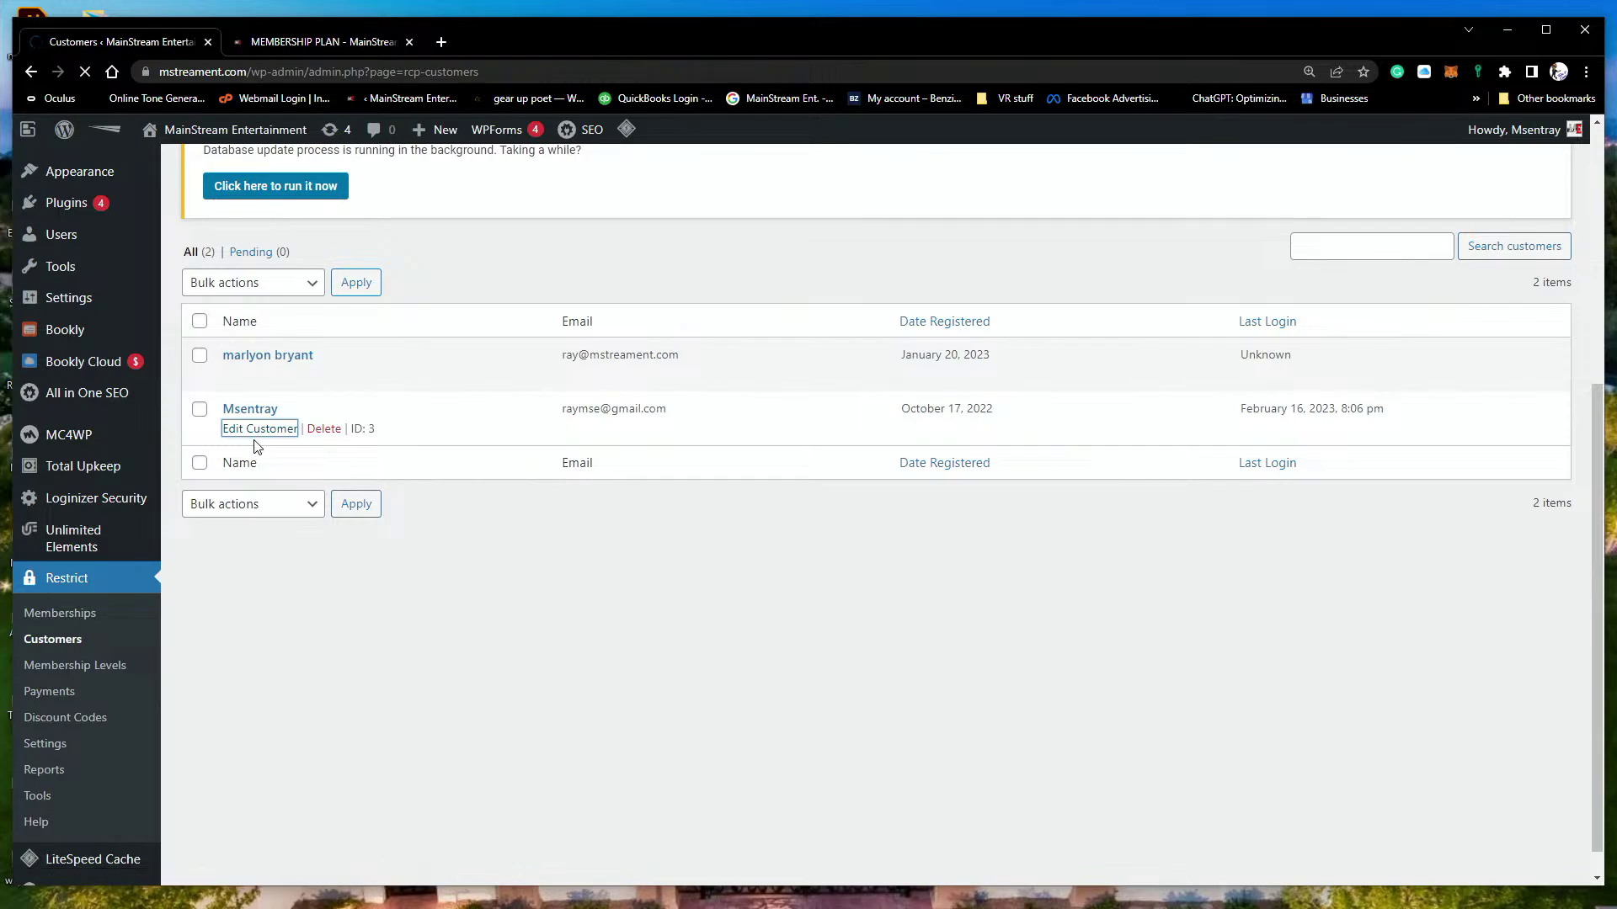
scroll(850, 556, "down", 5)
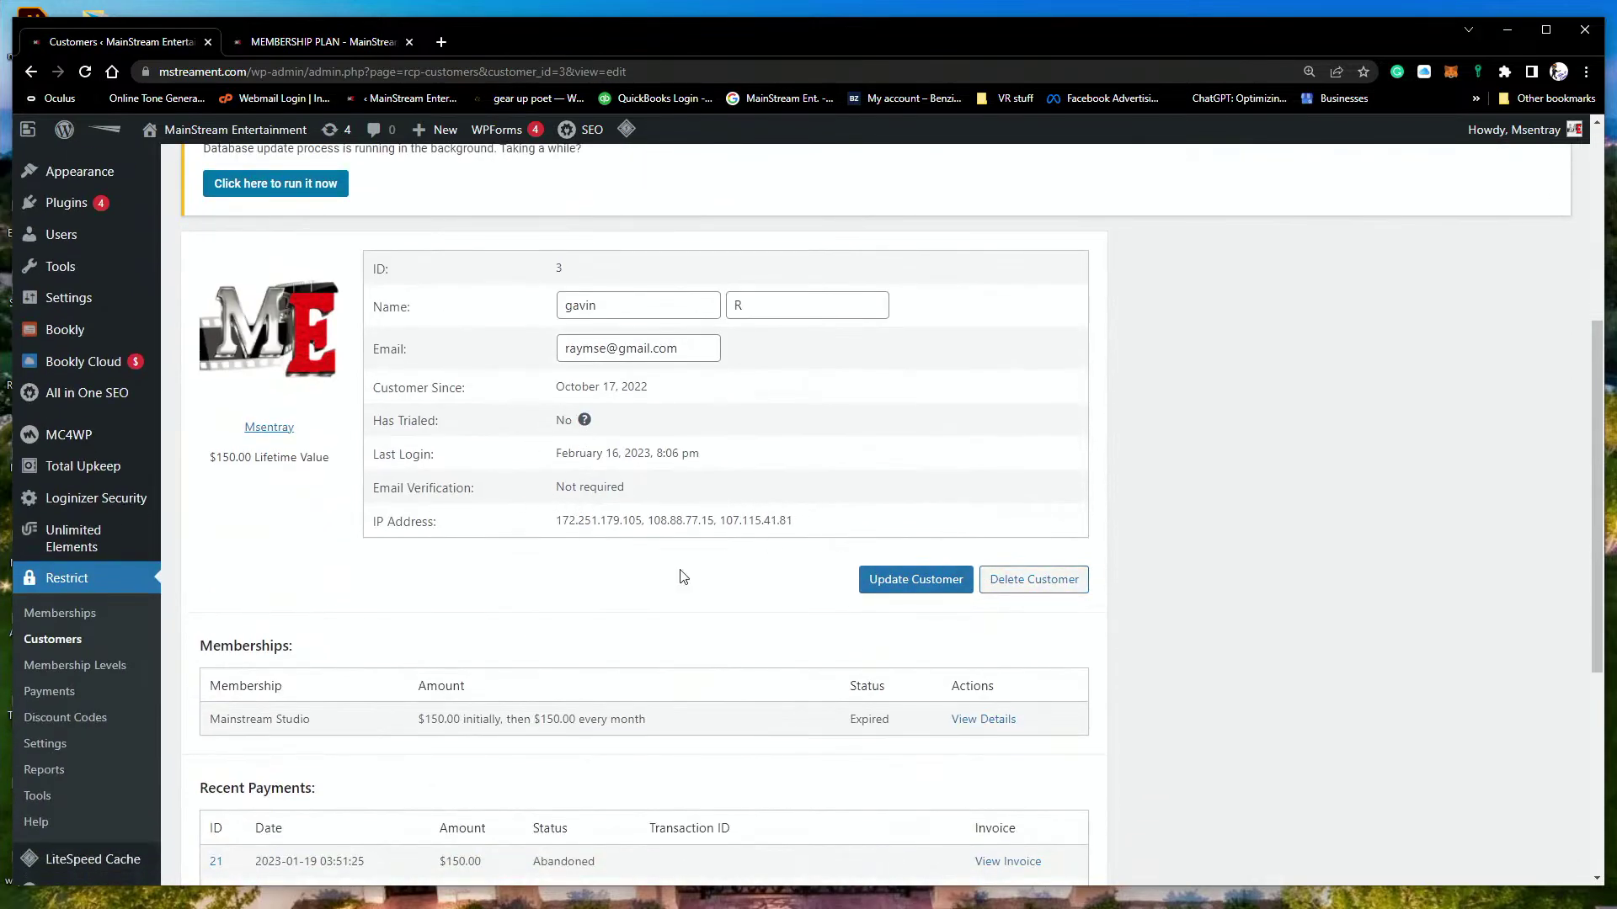
scroll(715, 624, "down", 1)
scroll(799, 693, "down", 1)
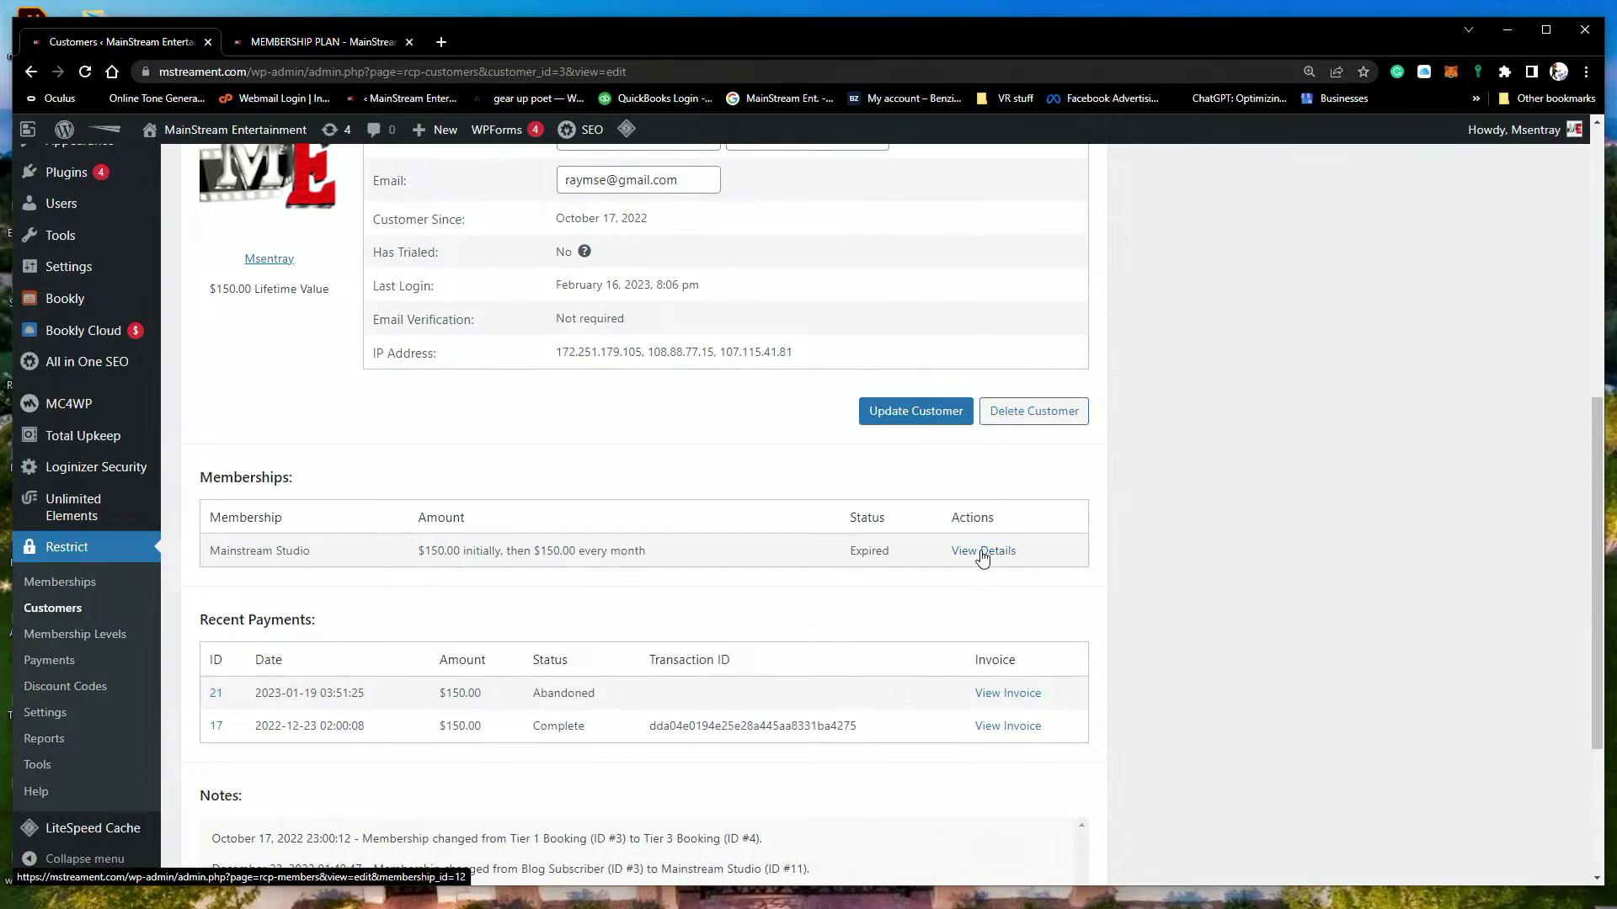
scroll(459, 720, "down", 3)
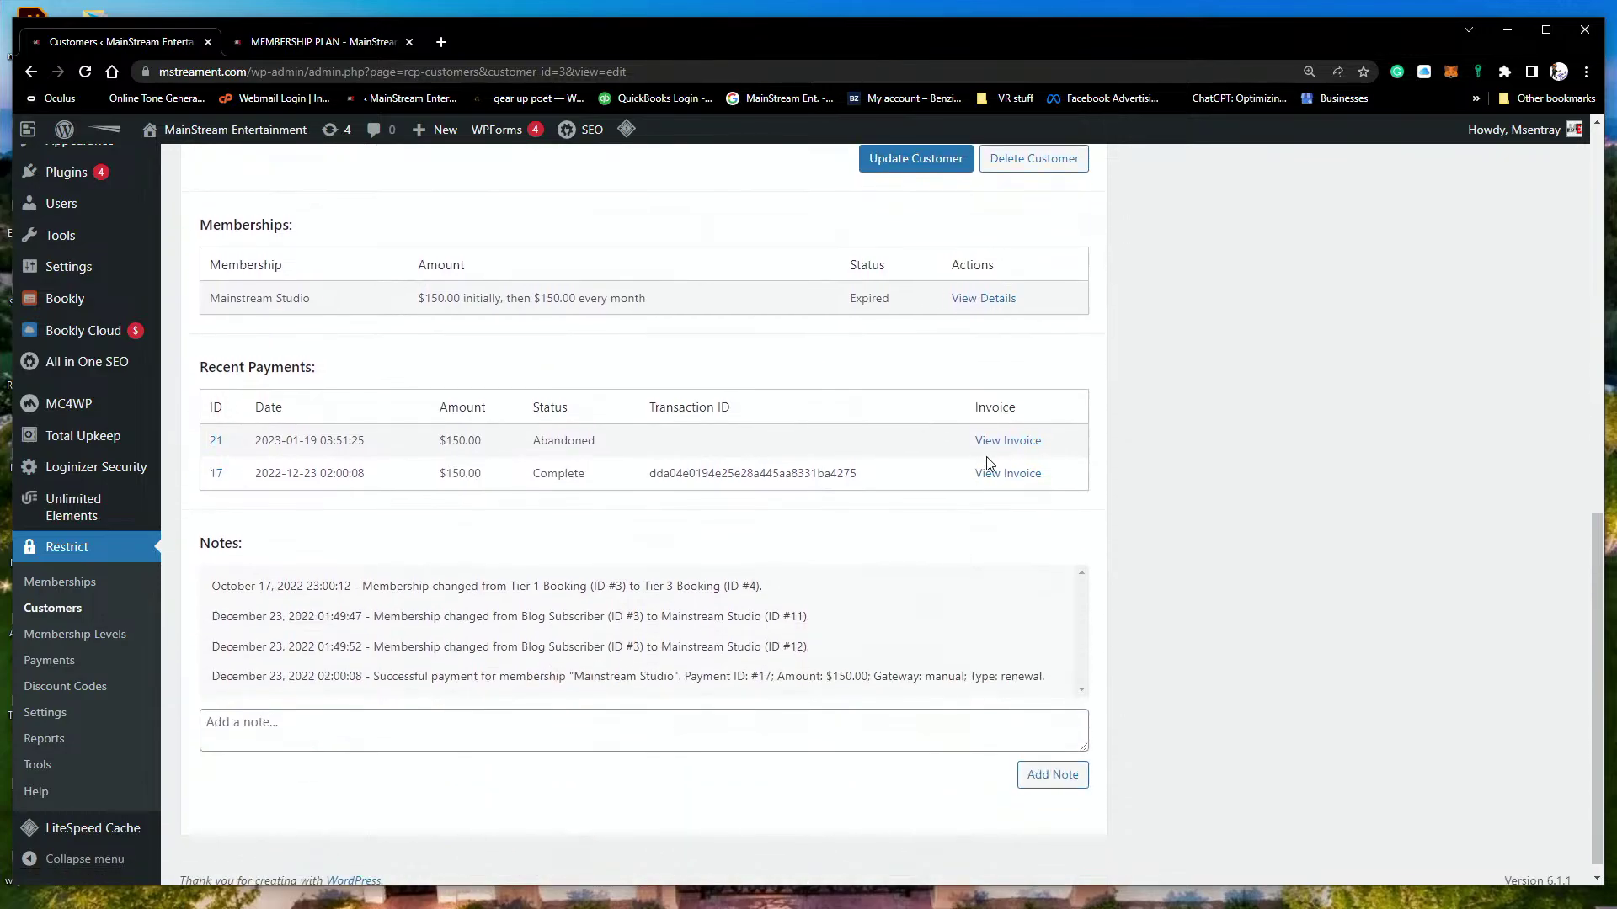
scroll(994, 459, "up", 2)
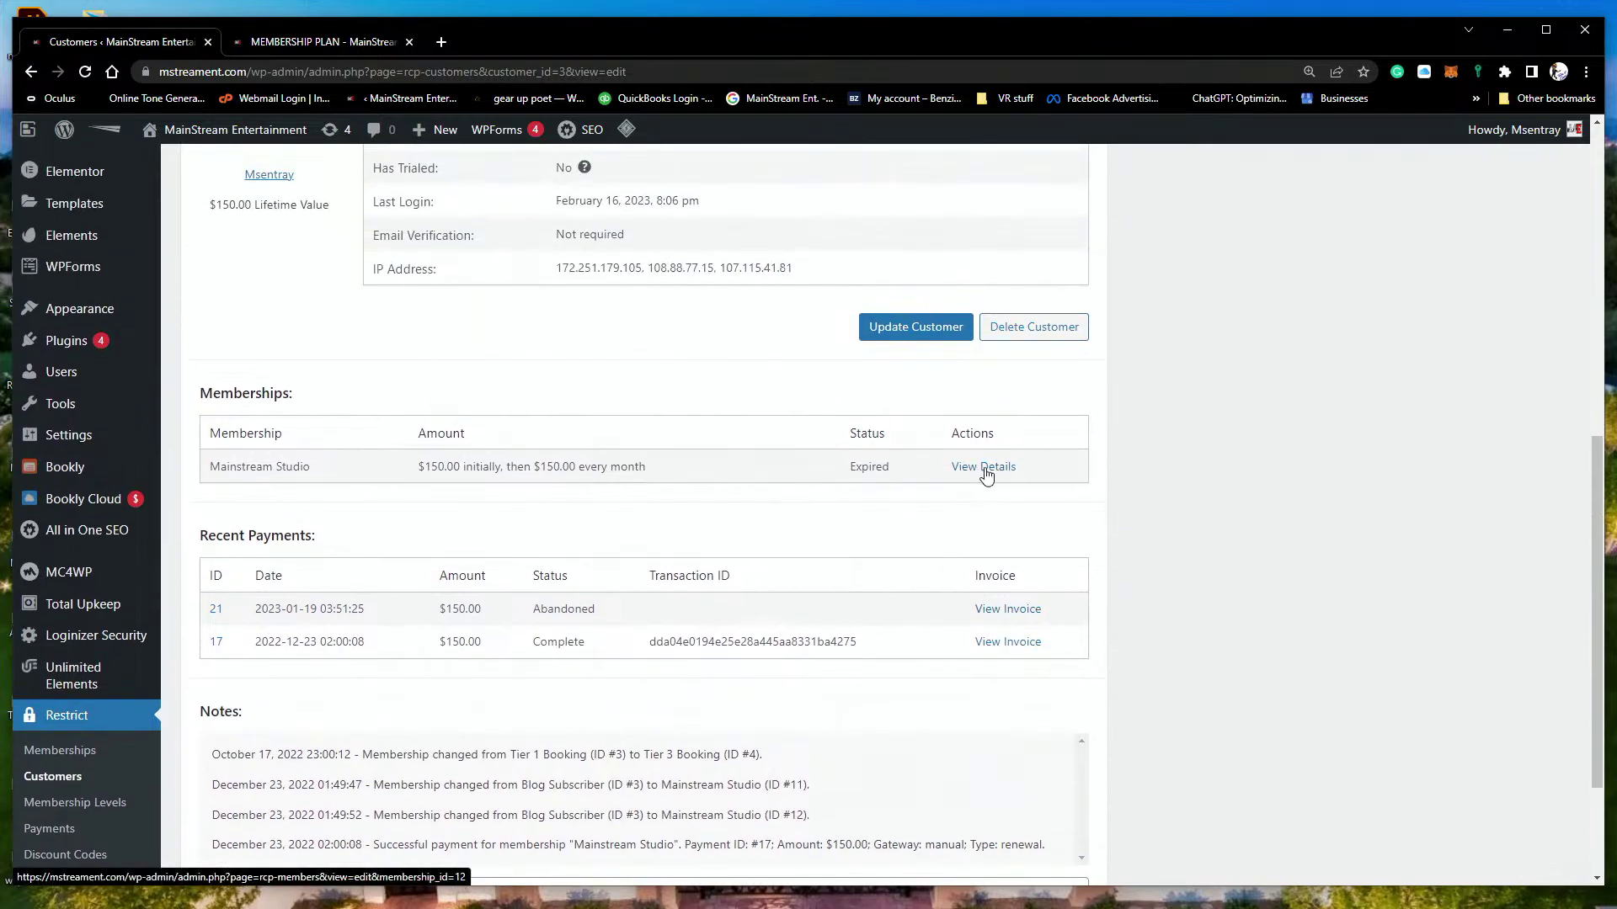
scroll(983, 474, "up", 2)
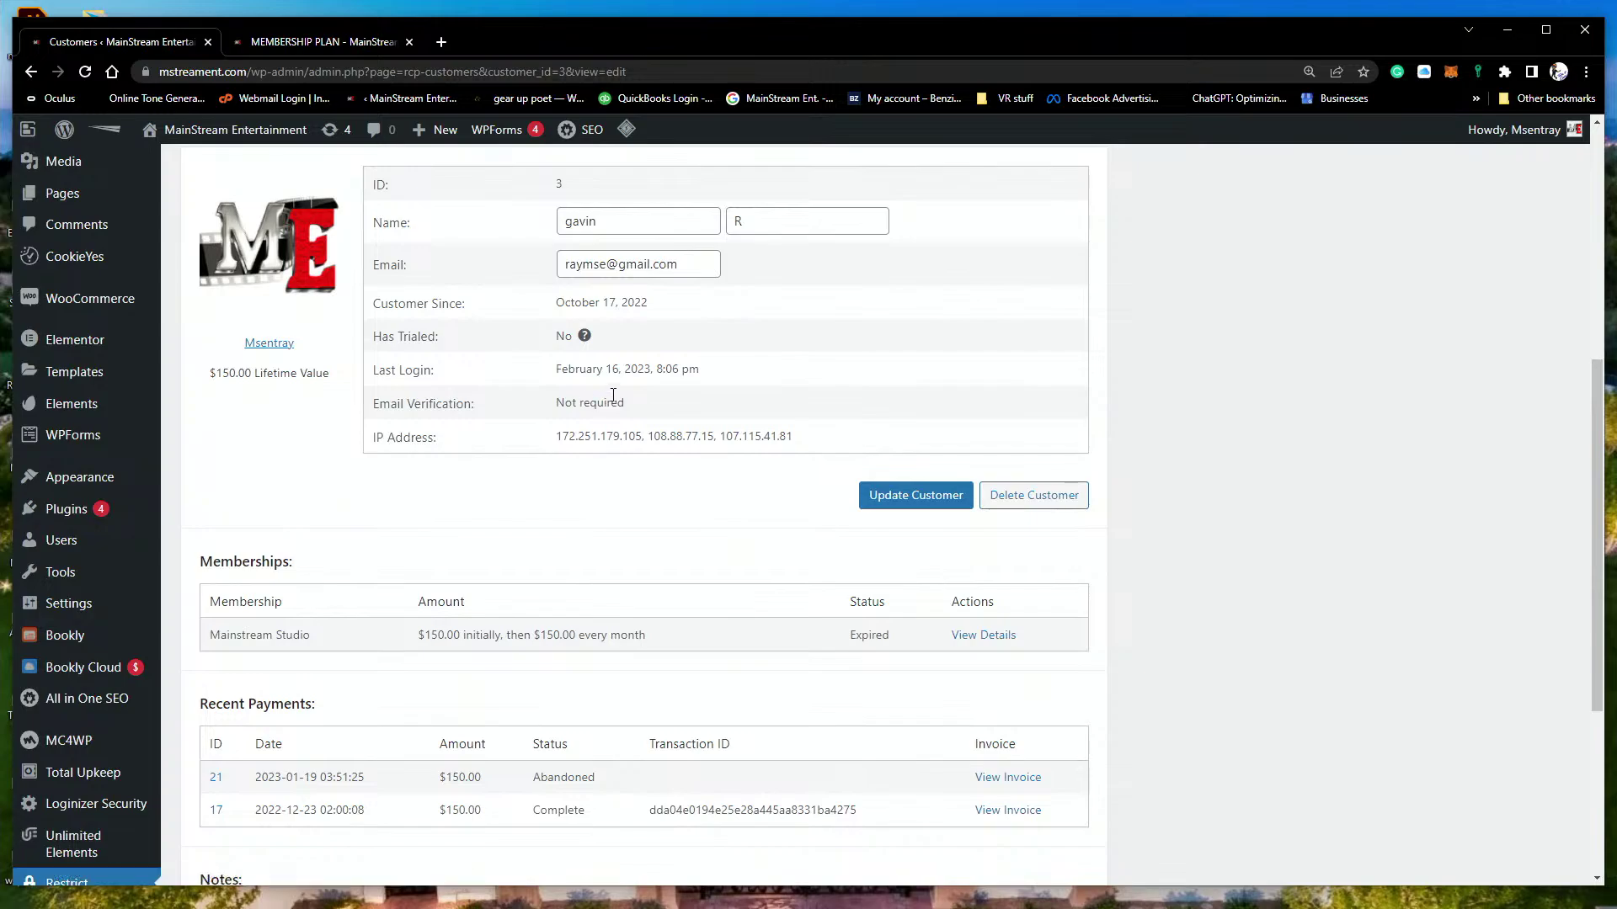
scroll(615, 402, "up", 1)
scroll(931, 585, "down", 1)
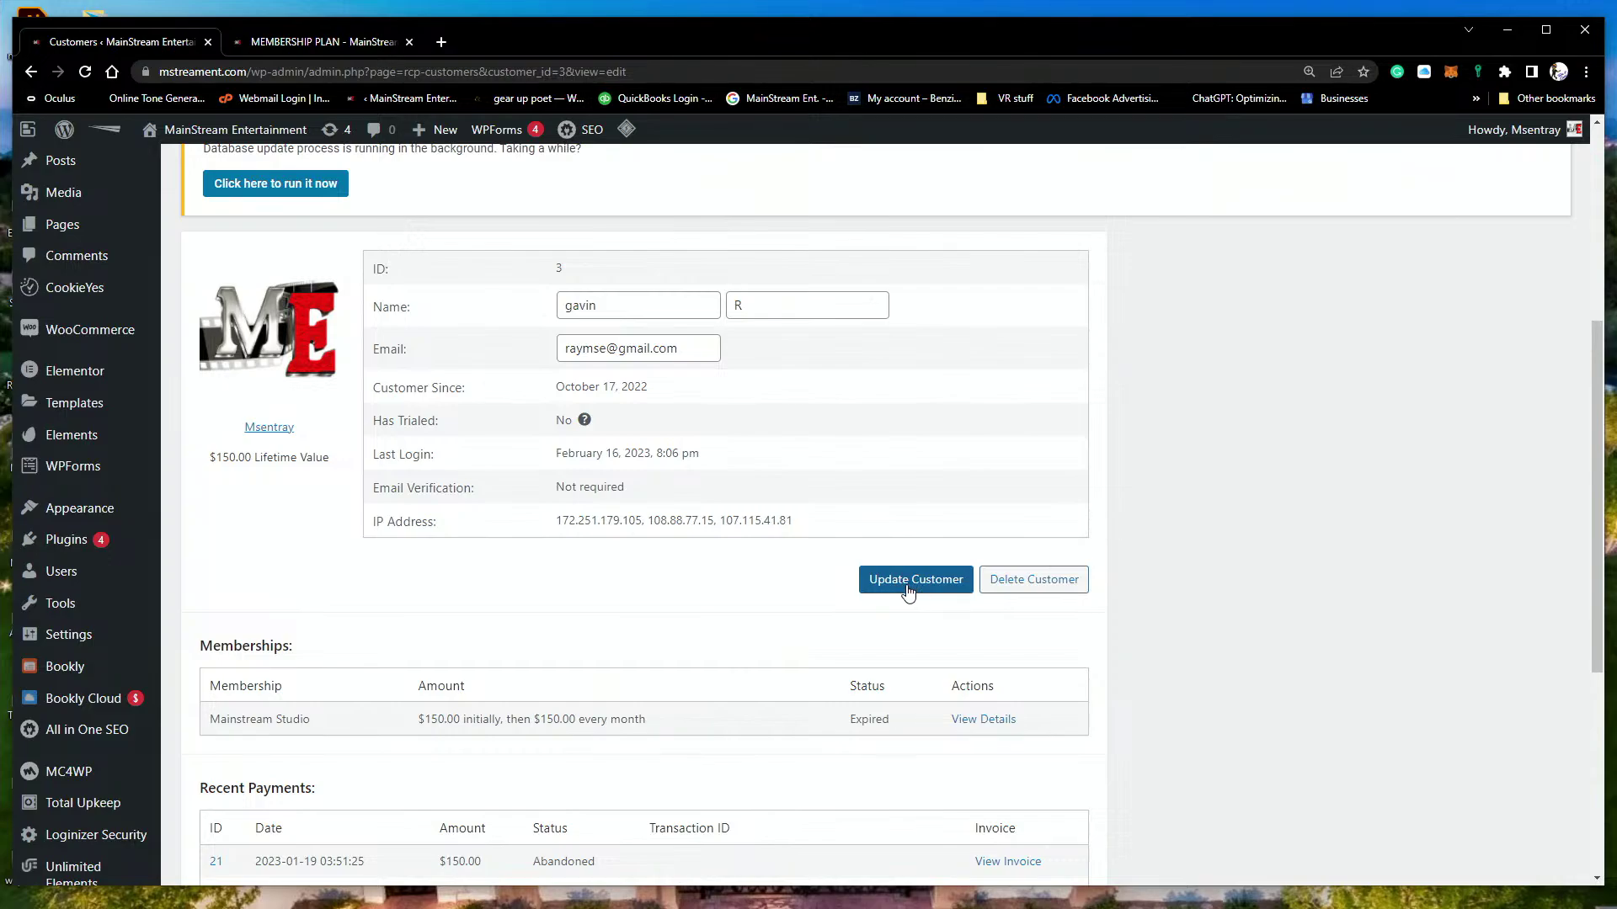
Step: Save the customer's details with Update Customer and return to the memberships section of the record
left_click(902, 590)
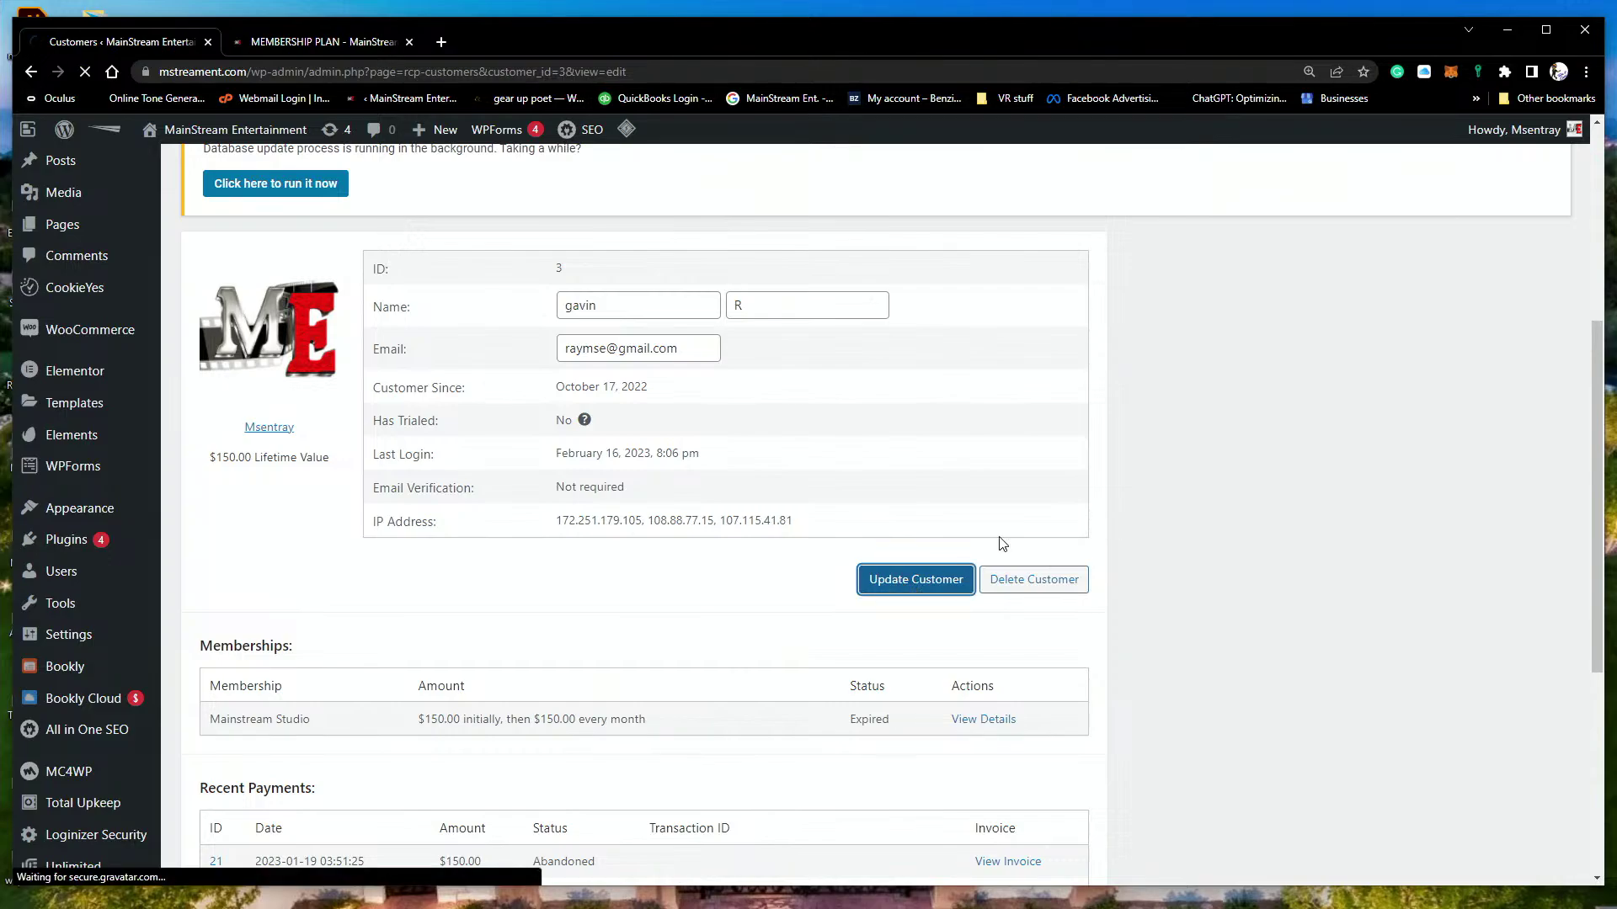
scroll(1078, 495, "down", 2)
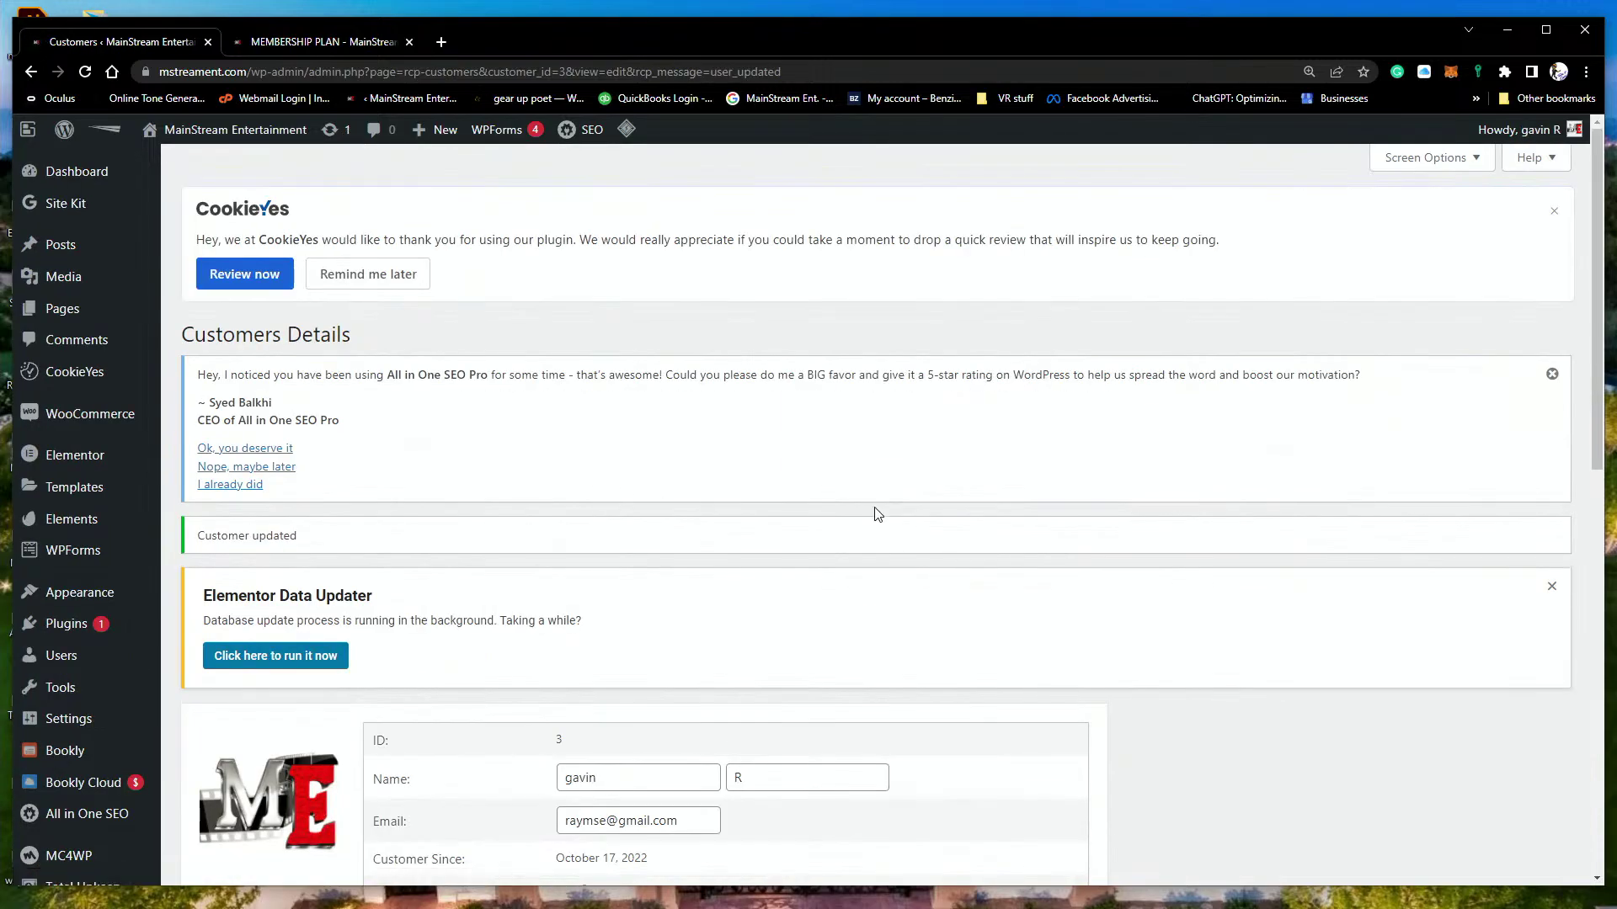
scroll(876, 513, "down", 7)
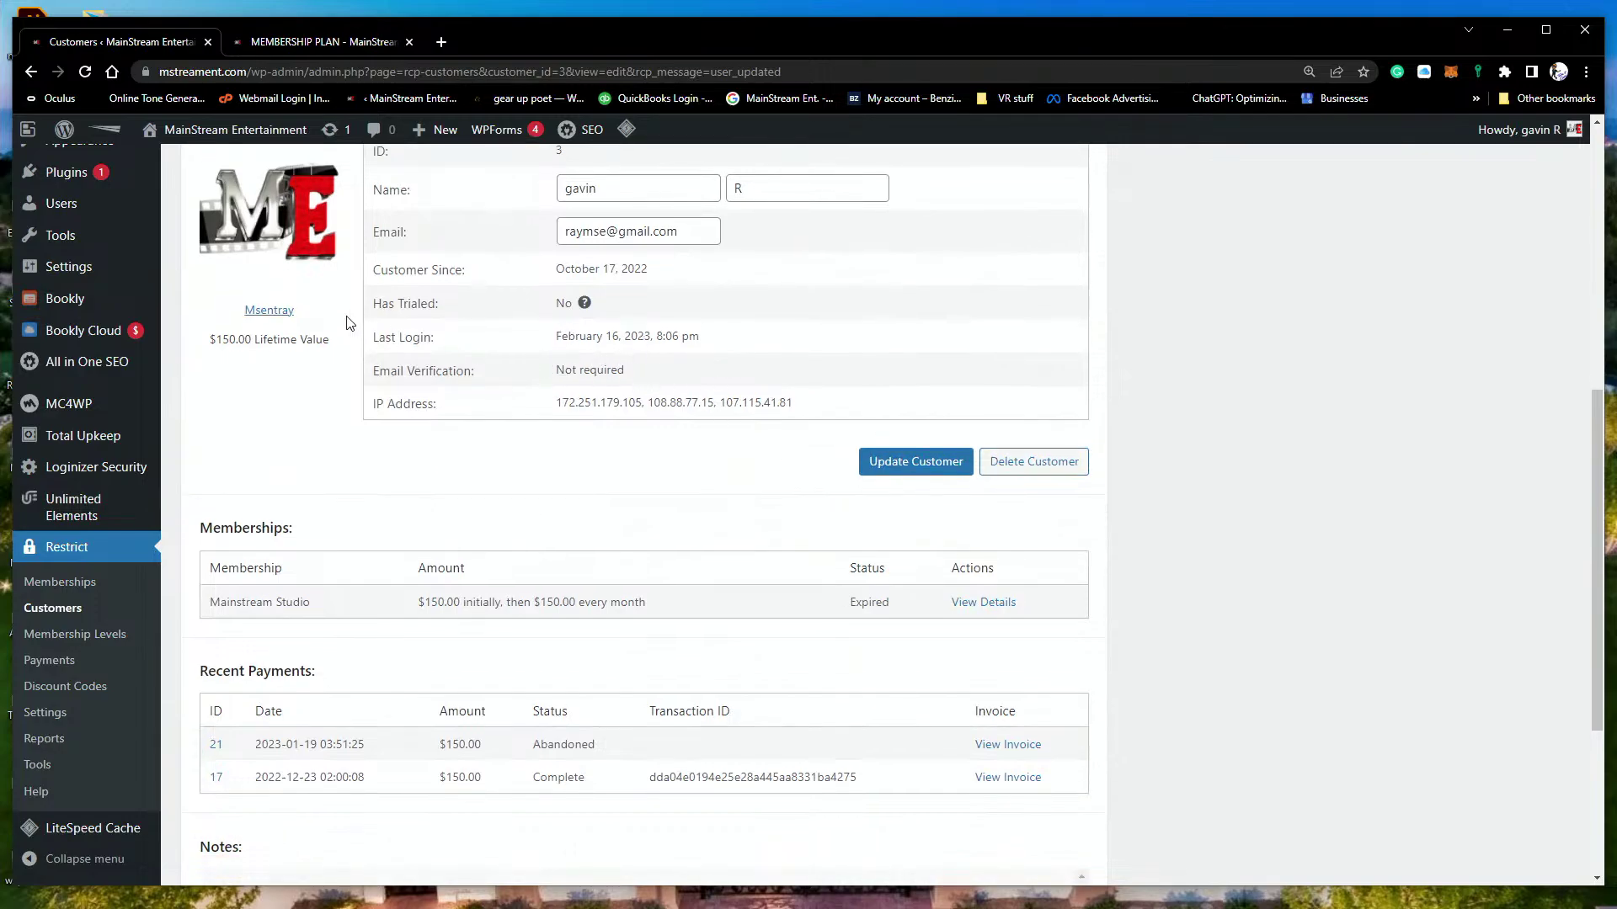
Step: Open the details of the customer's Mainstream Studio membership and set the membership status to Cancelled
left_click(985, 605)
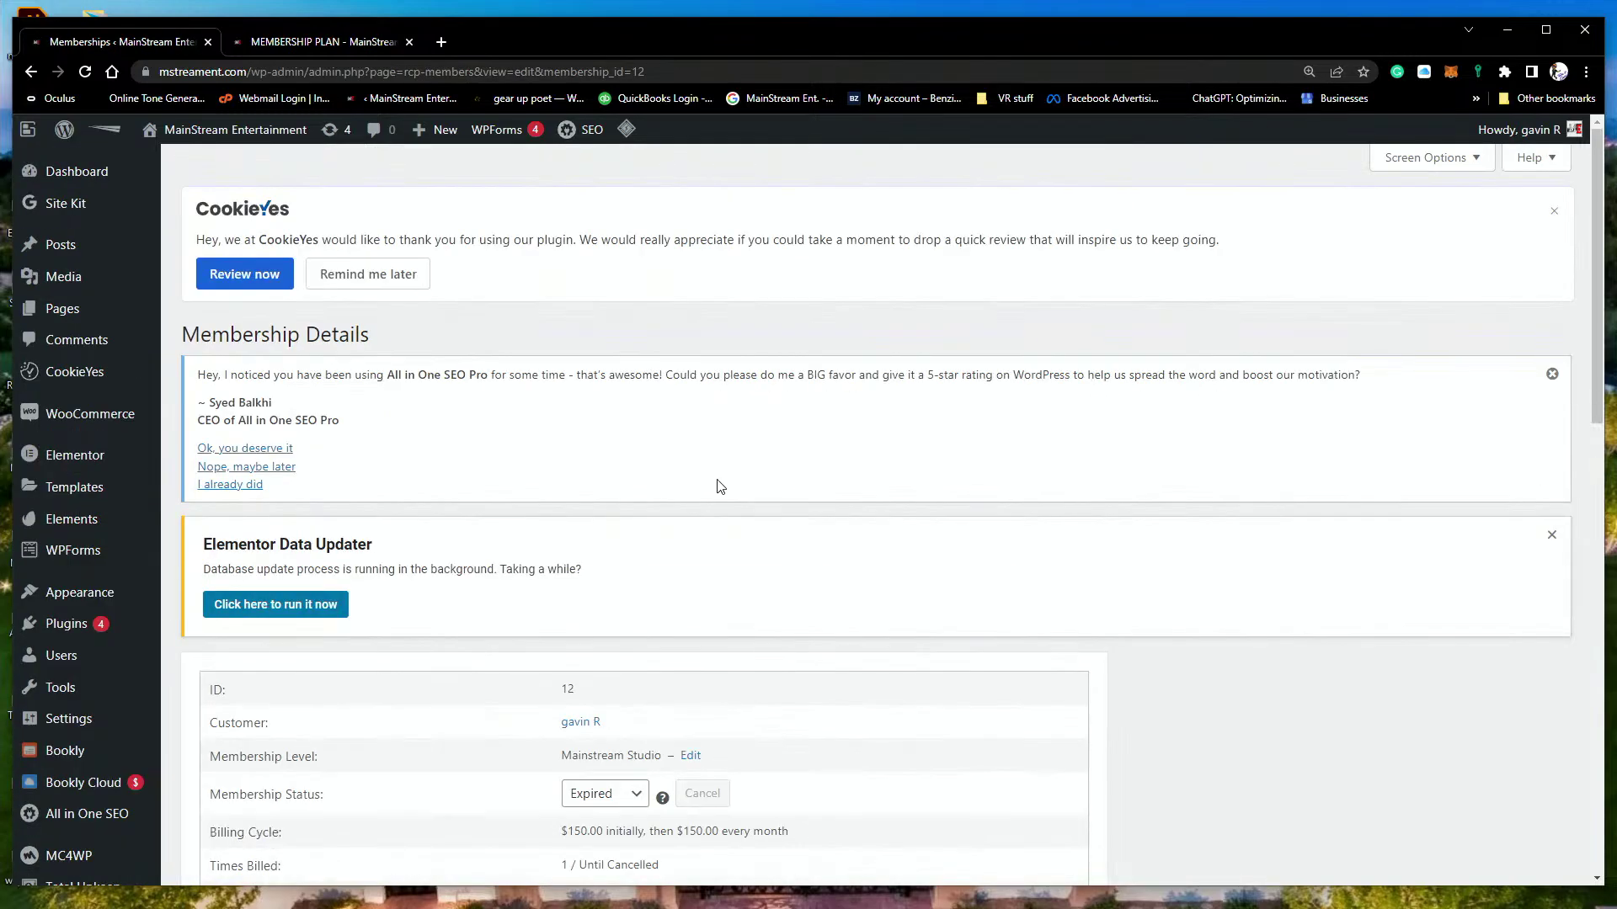
scroll(715, 484, "down", 4)
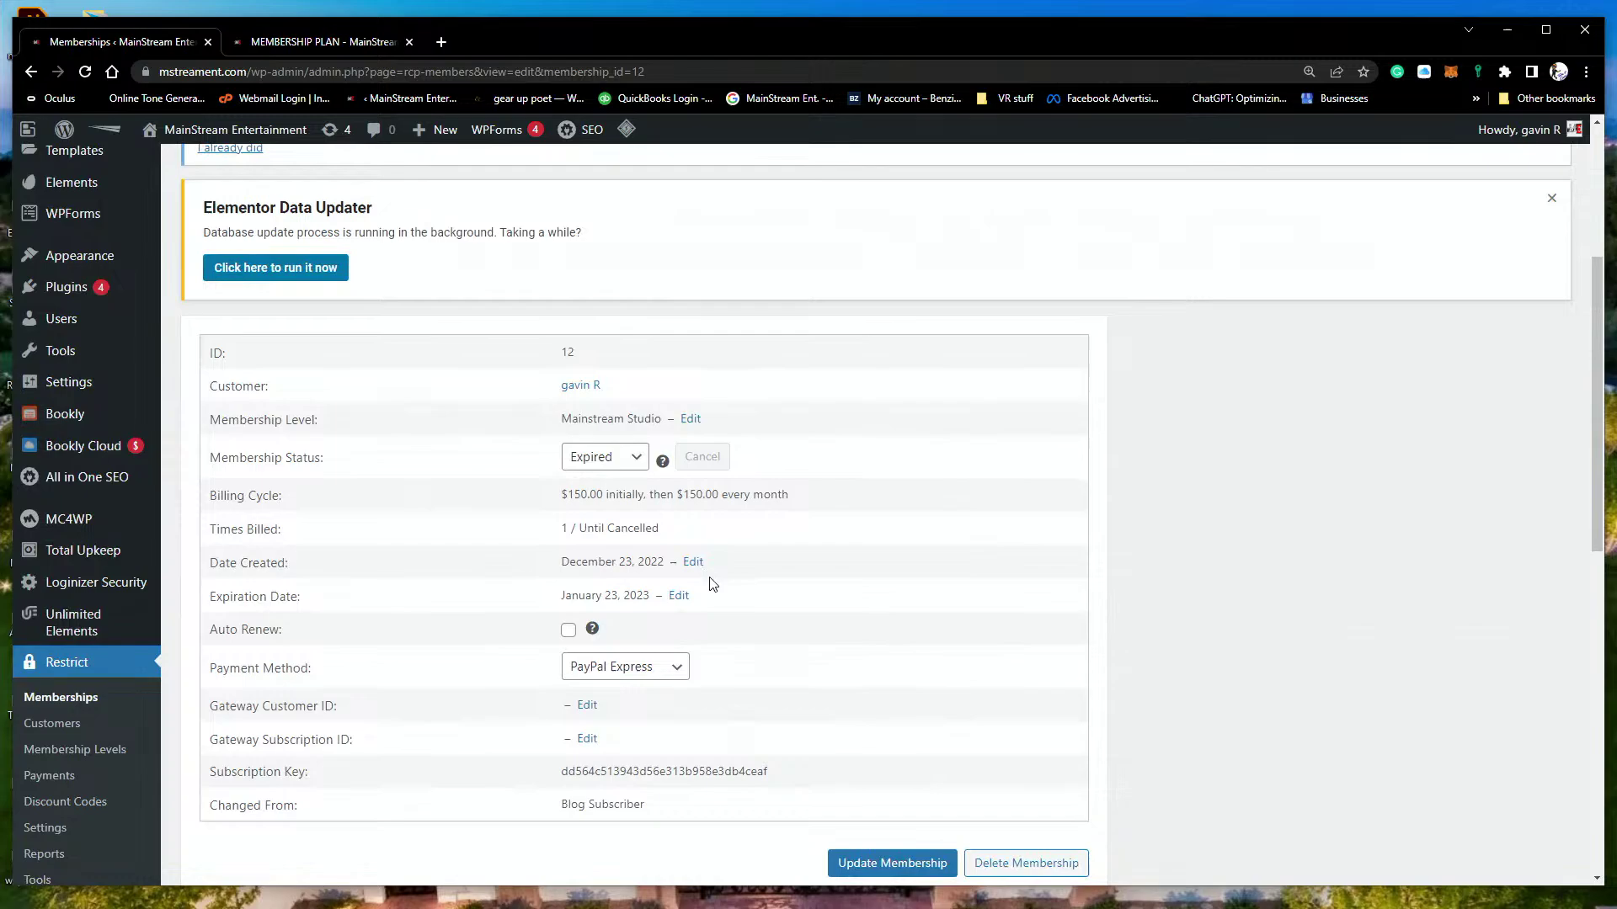
left_click(634, 462)
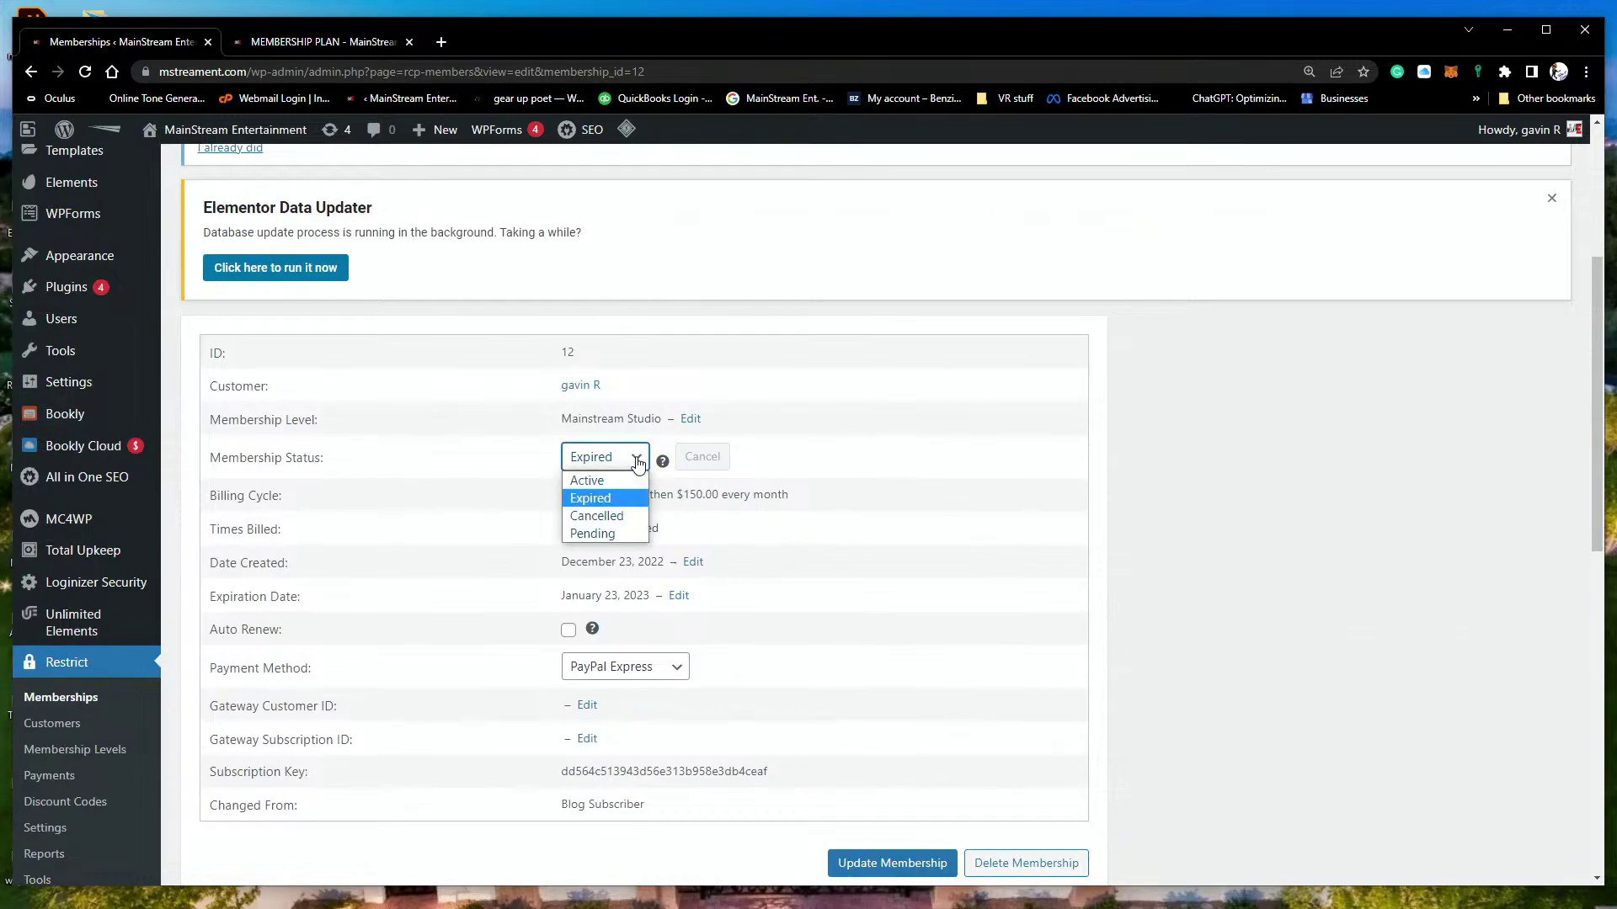
left_click(607, 524)
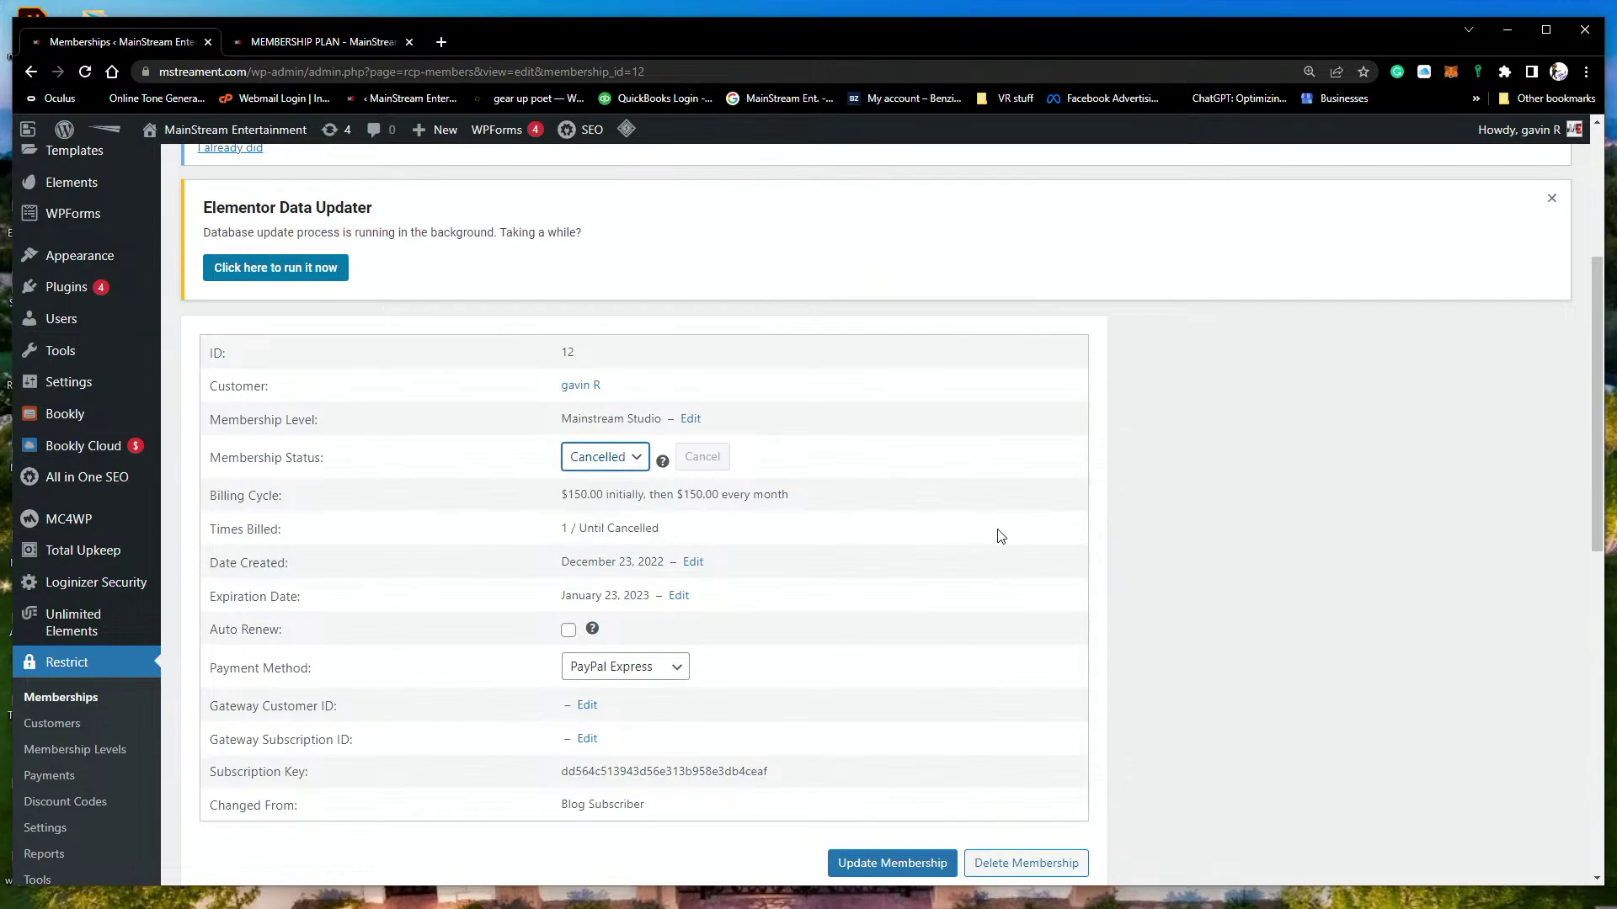
Step: Save the Cancelled status of the Mainstream Studio membership and review the updated membership details
scroll(926, 536, "down", 4)
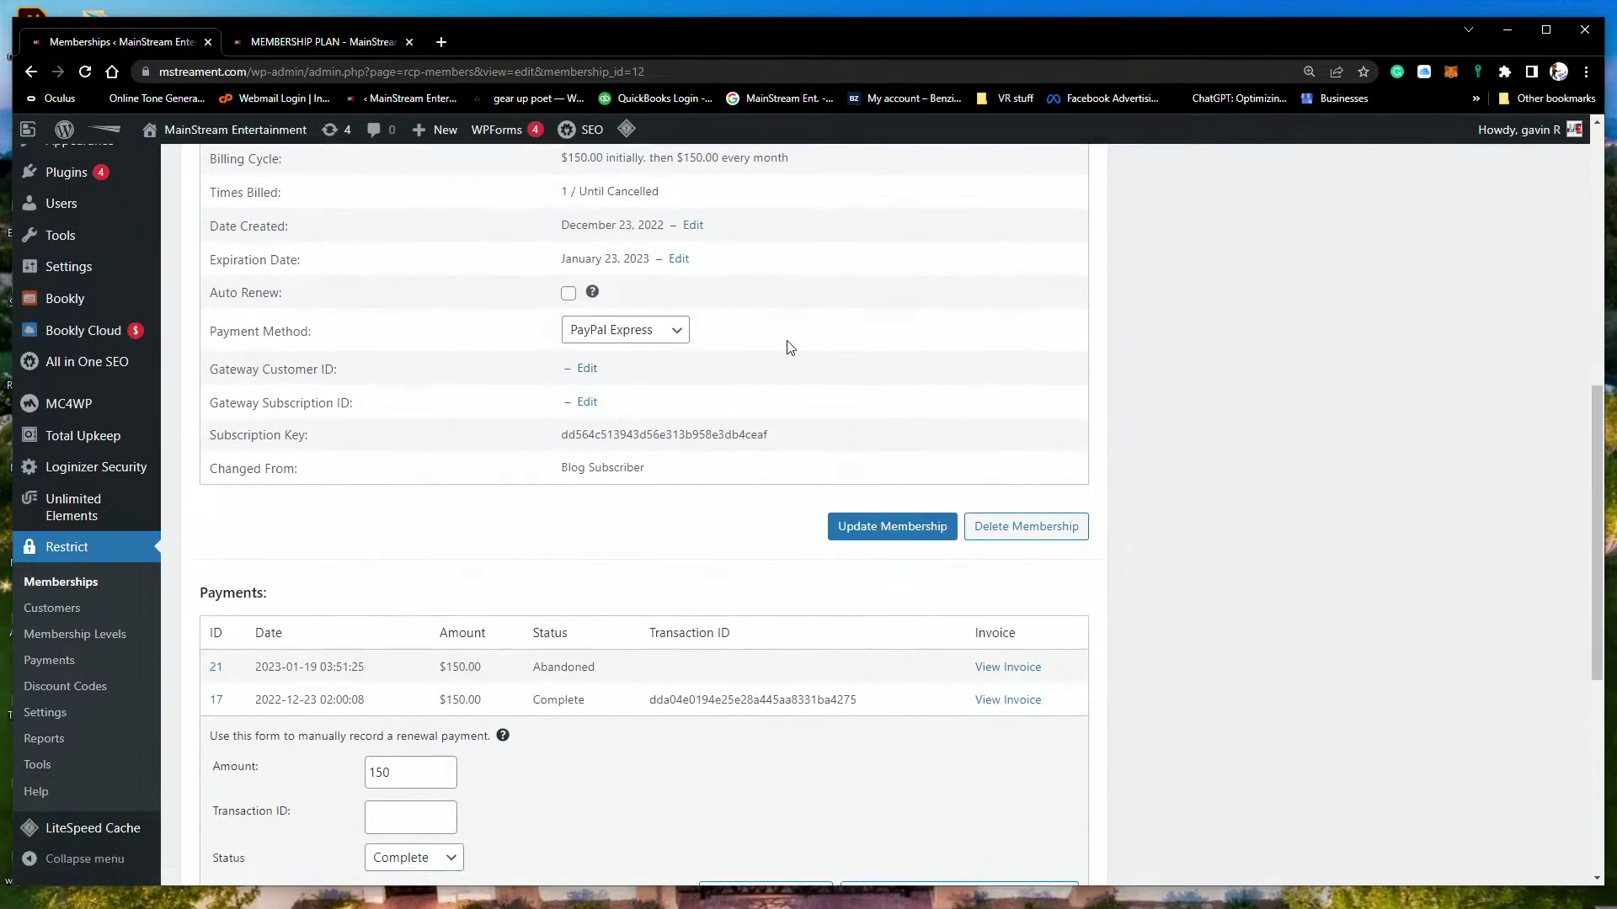
left_click(889, 533)
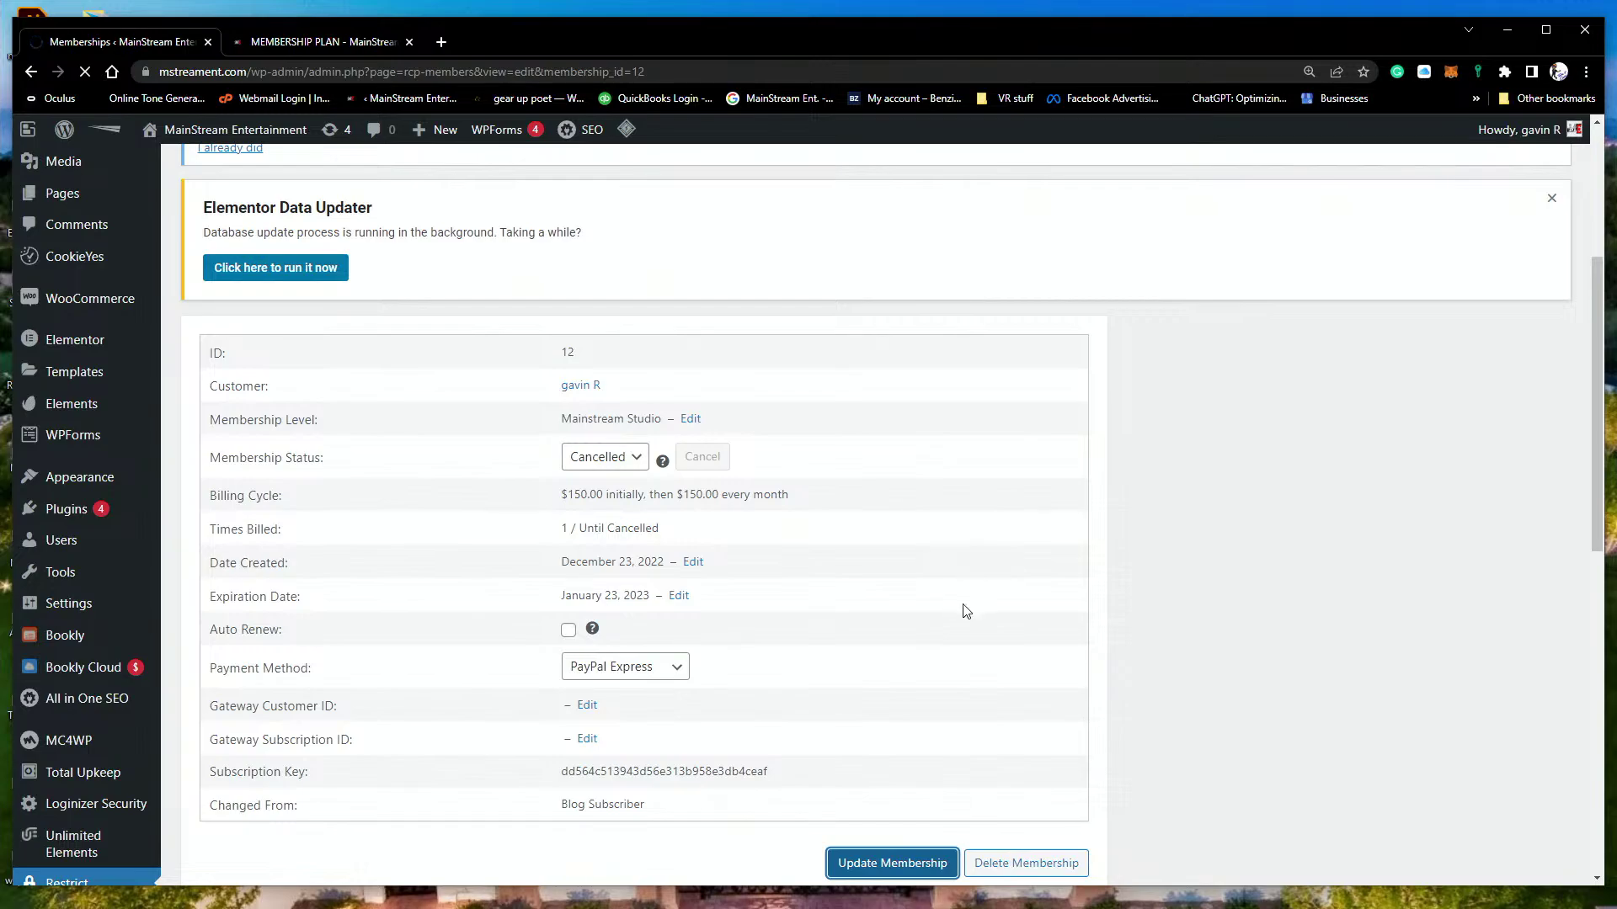
scroll(1011, 539, "down", 6)
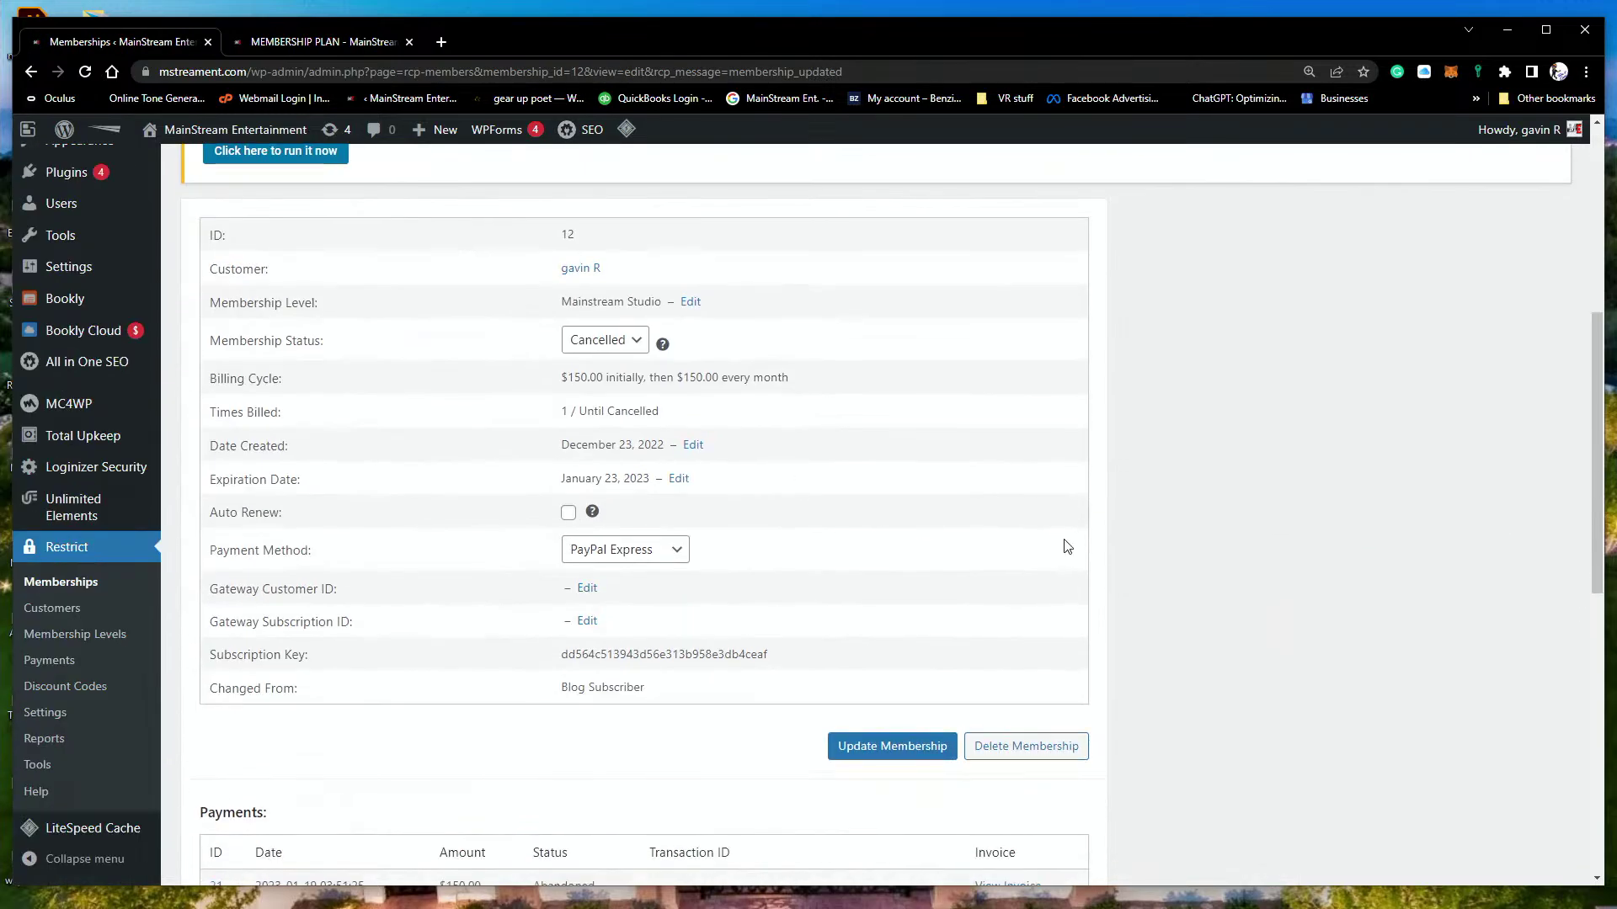
scroll(939, 555, "up", 4)
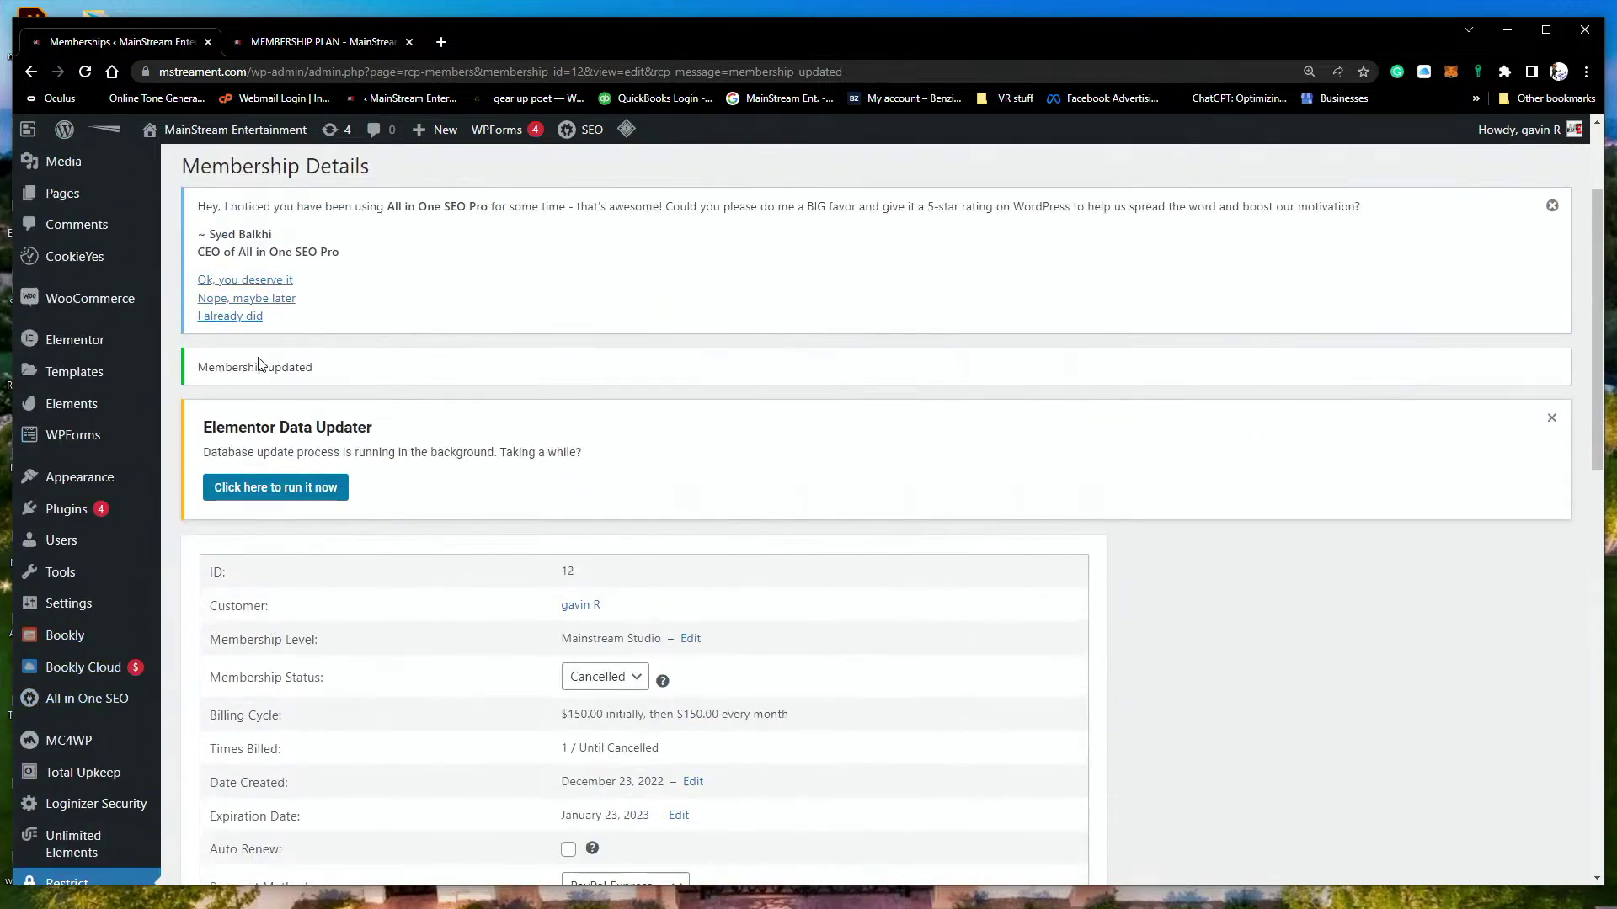
Step: Open the site's list of all pages and go to its second page of entries
scroll(166, 357, "up", 2)
left_click(56, 311)
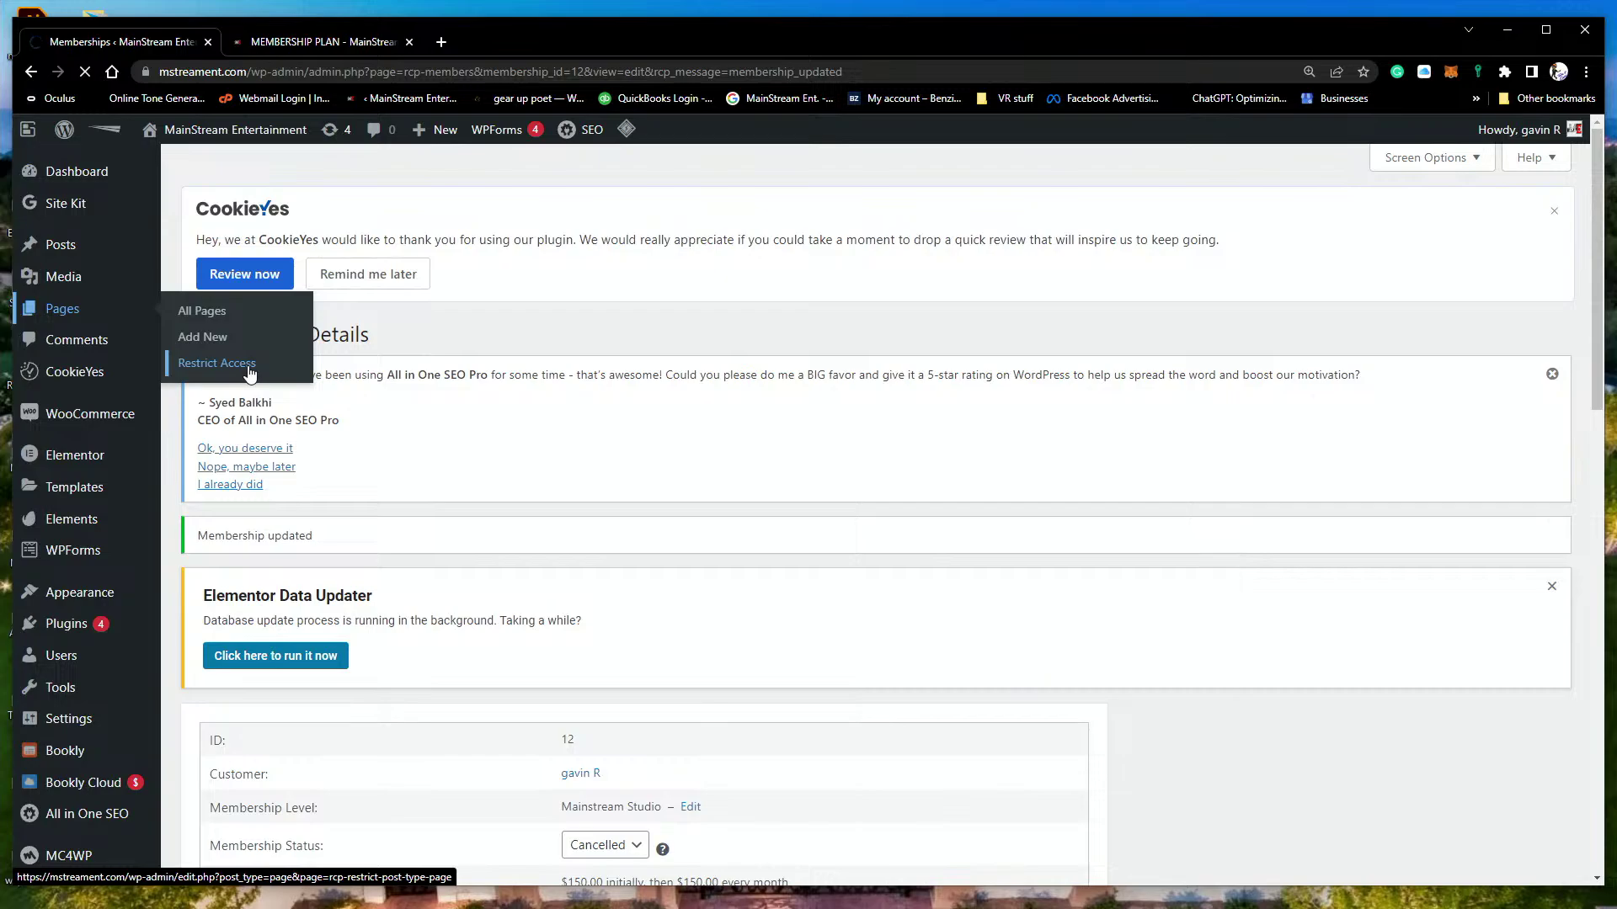
scroll(438, 568, "down", 4)
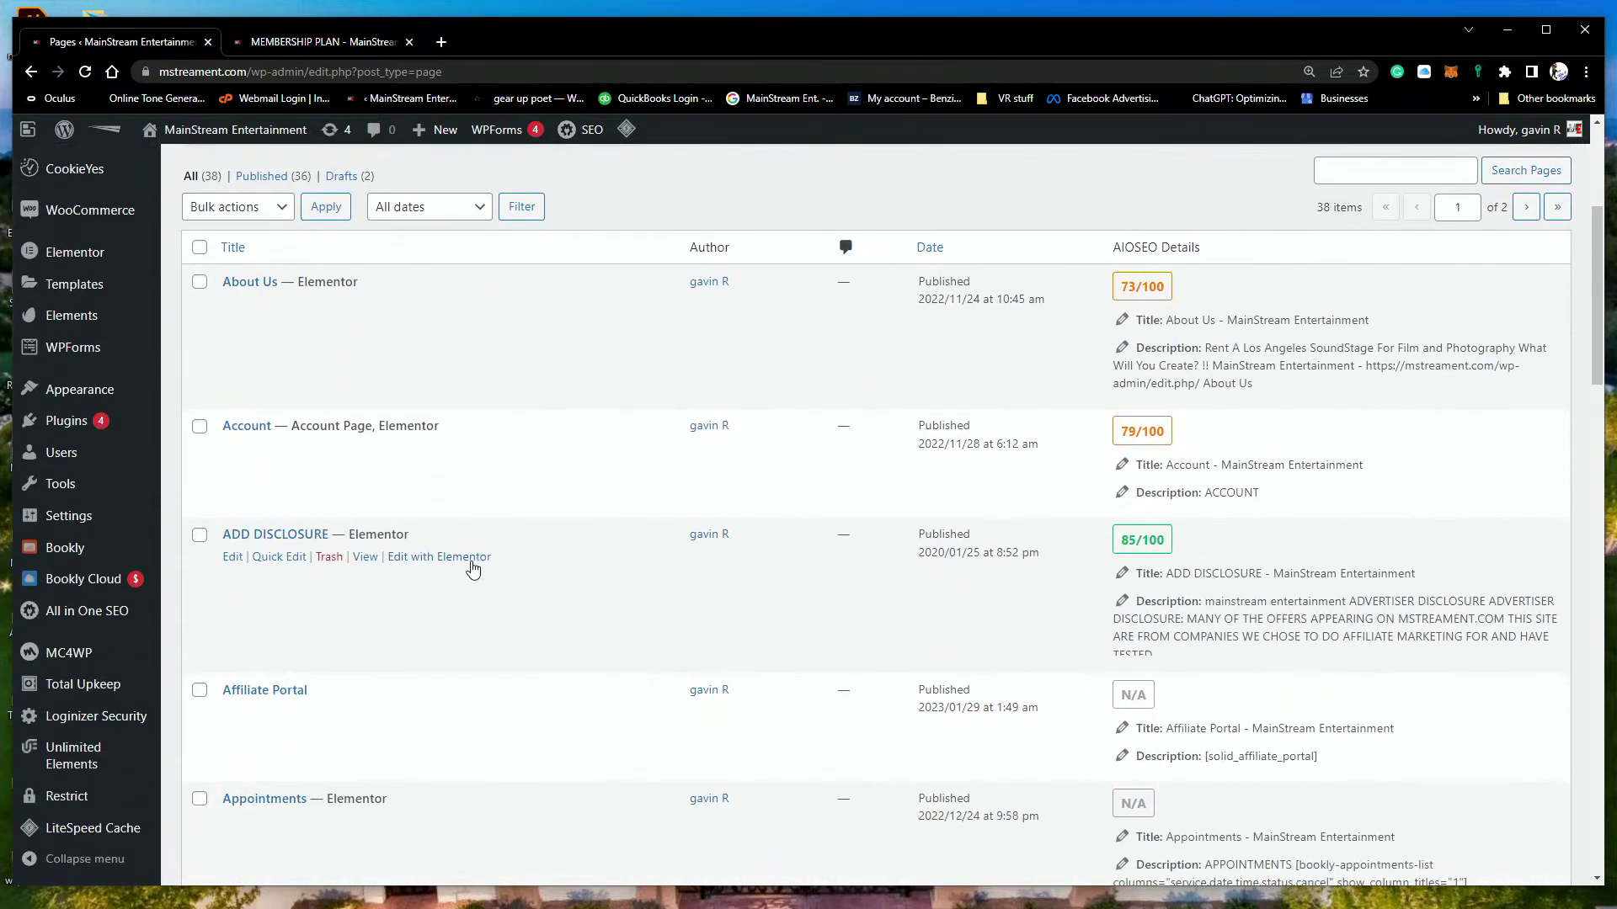
scroll(473, 570, "down", 20)
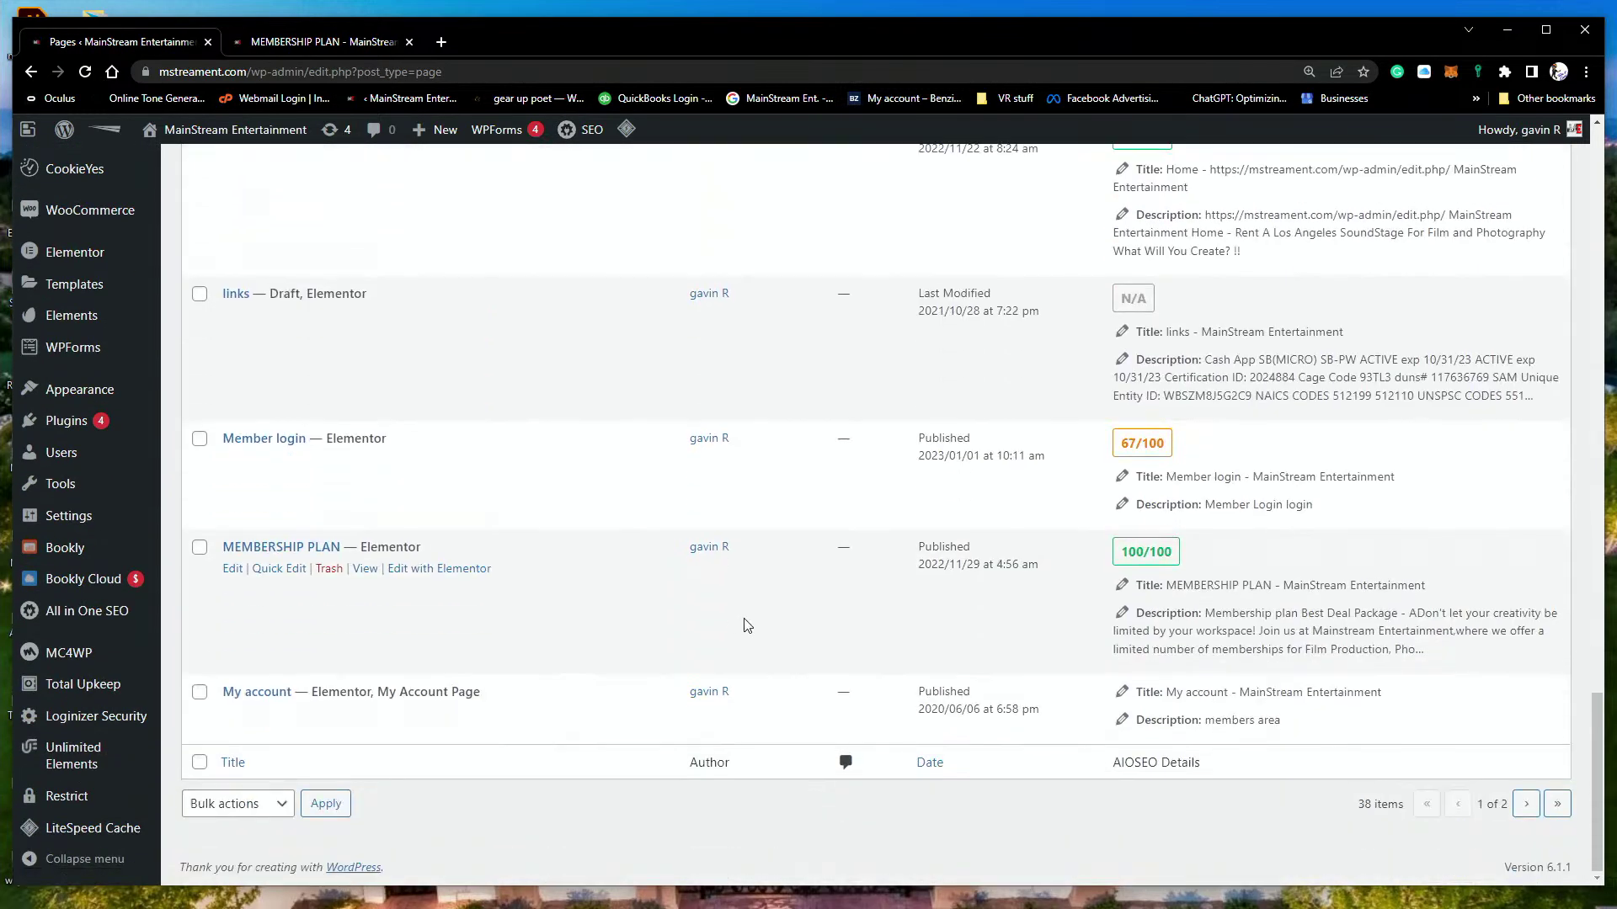
left_click(1526, 804)
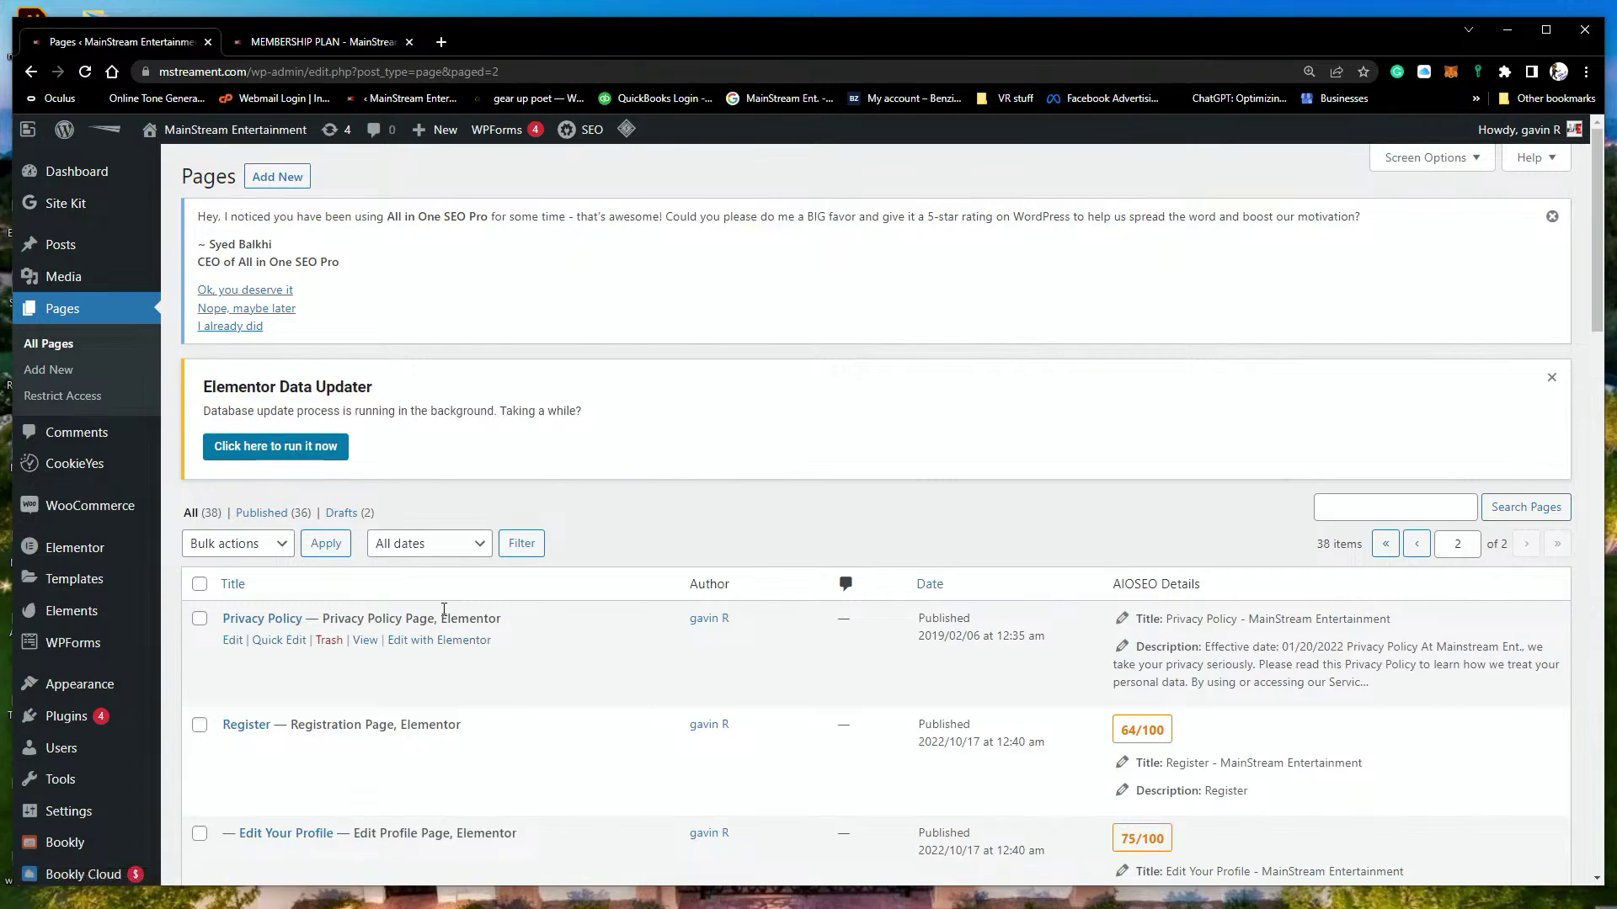
Step: Find the Registration form page in the list and open it for editing with Elementor
scroll(463, 581, "down", 10)
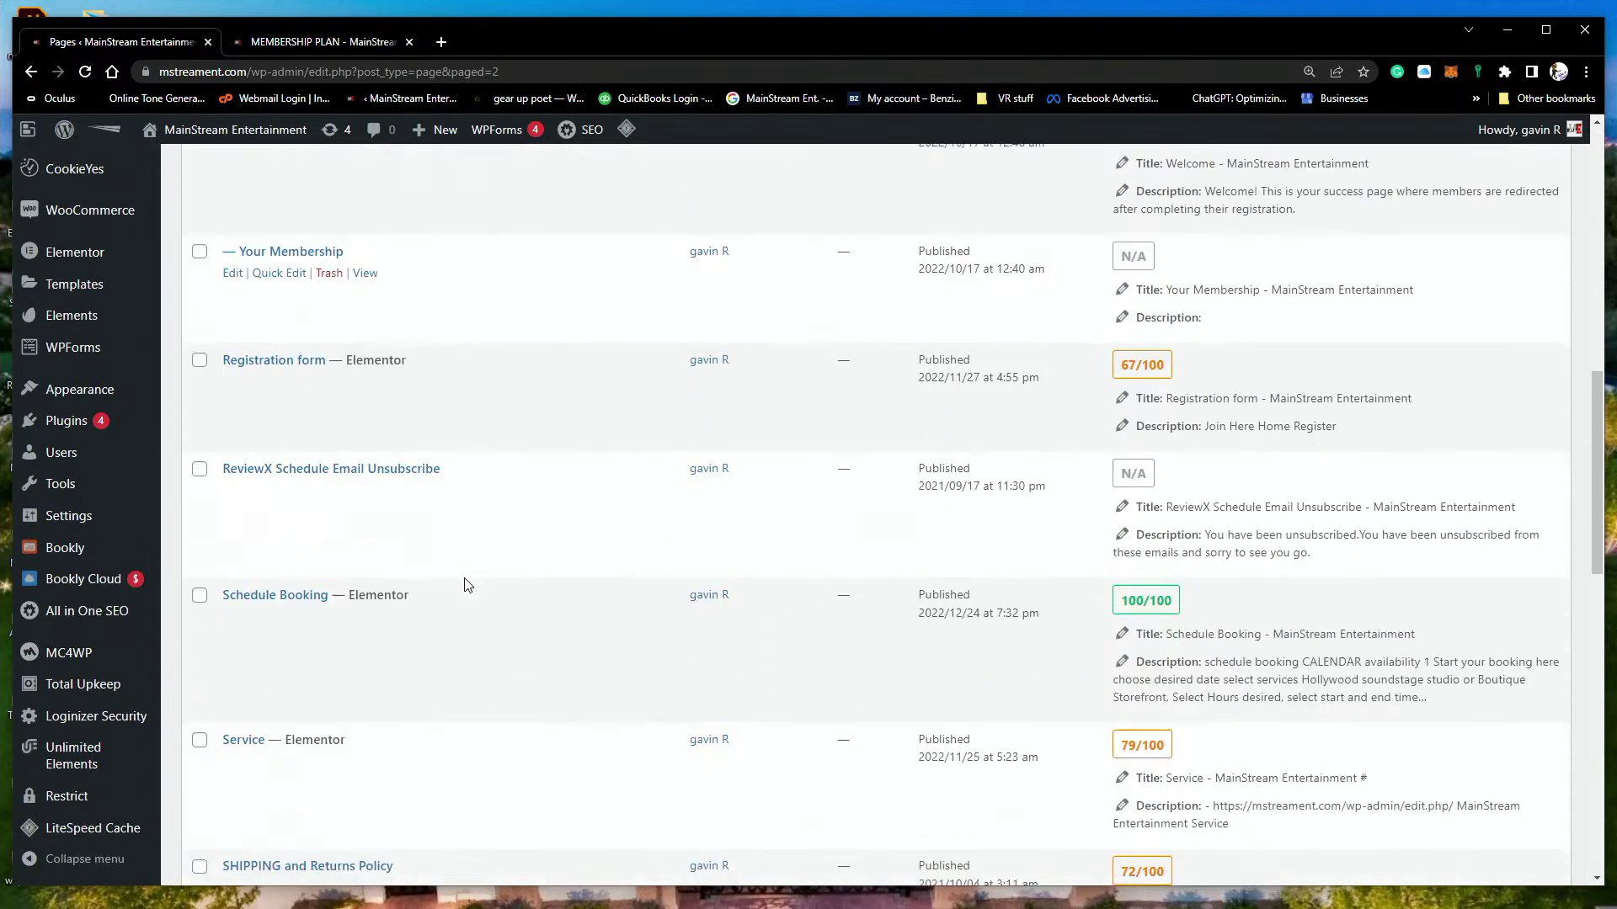
scroll(468, 585, "down", 6)
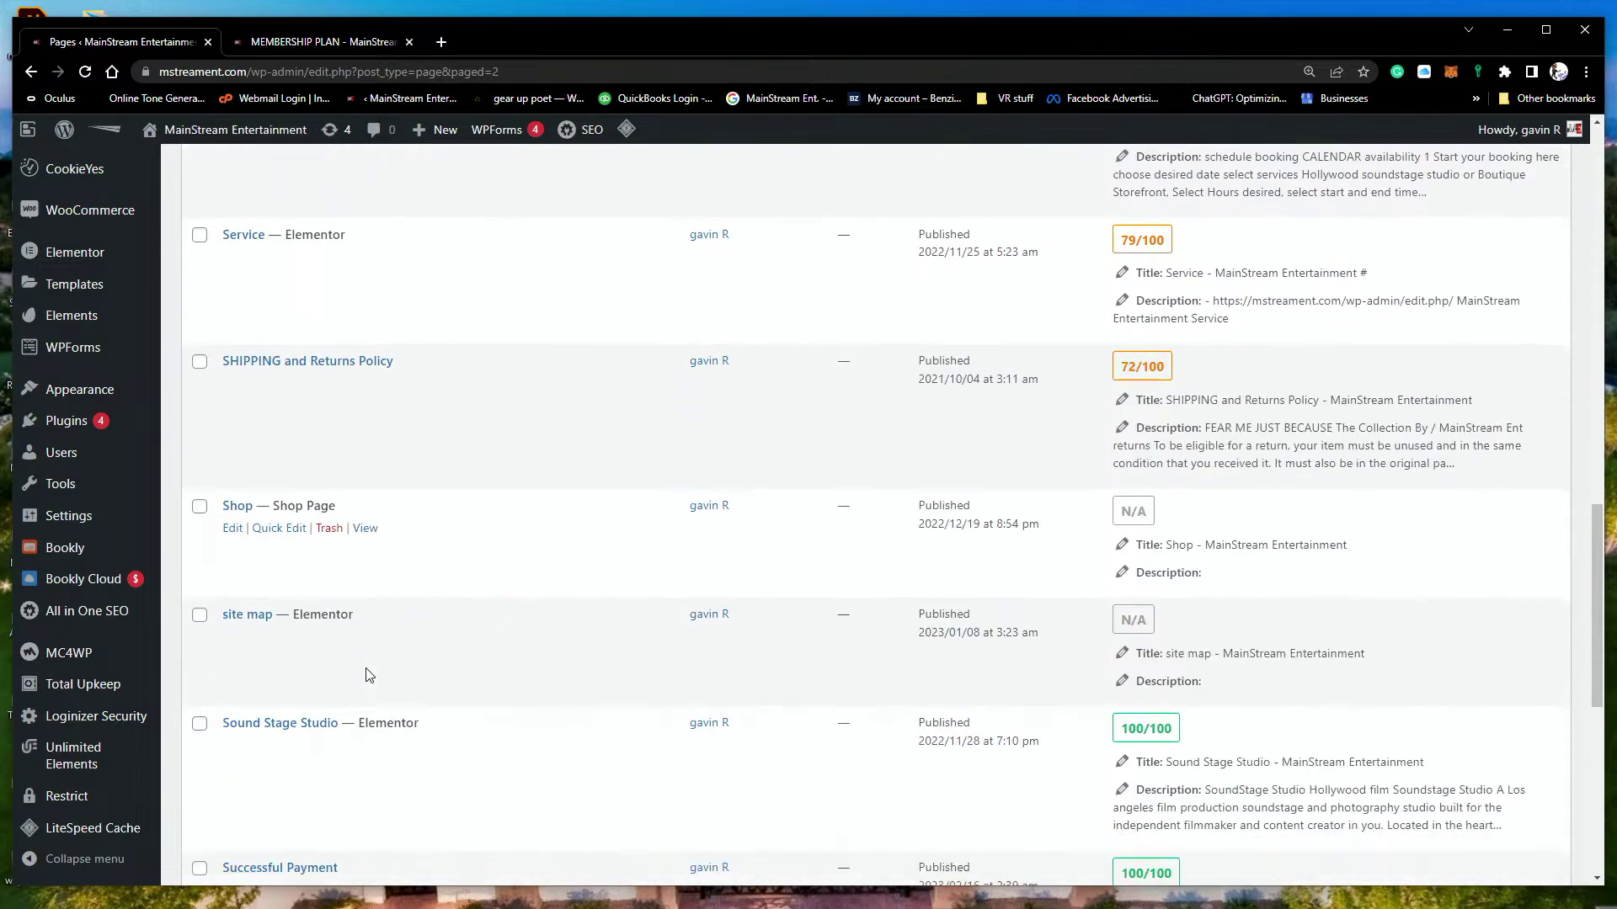
scroll(366, 673, "down", 2)
scroll(325, 741, "down", 3)
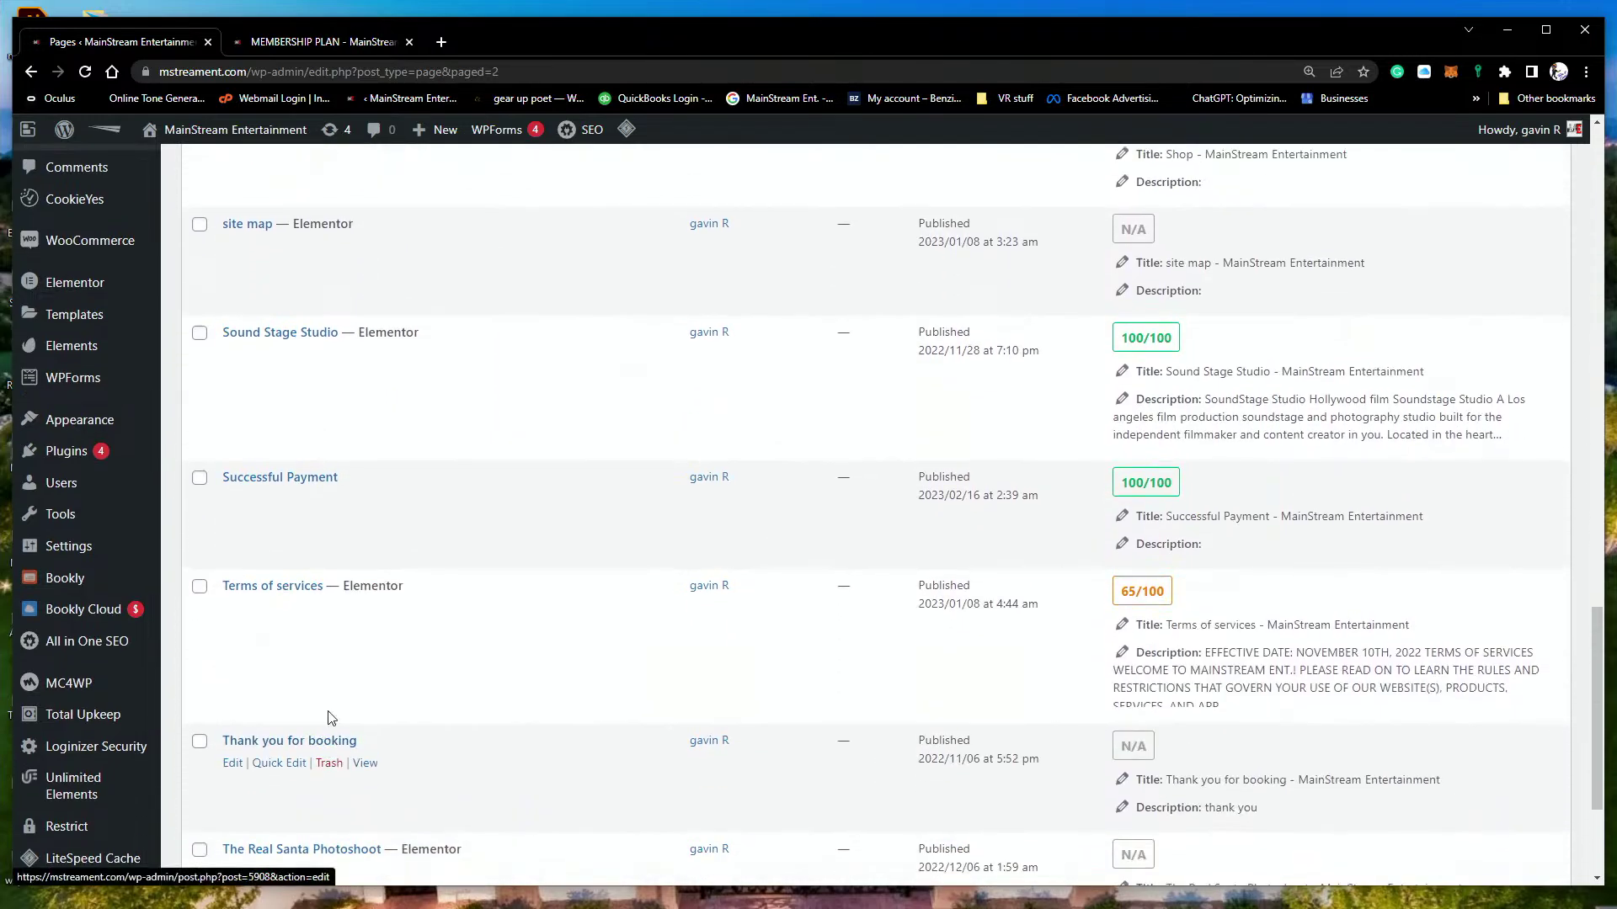
scroll(328, 718, "up", 12)
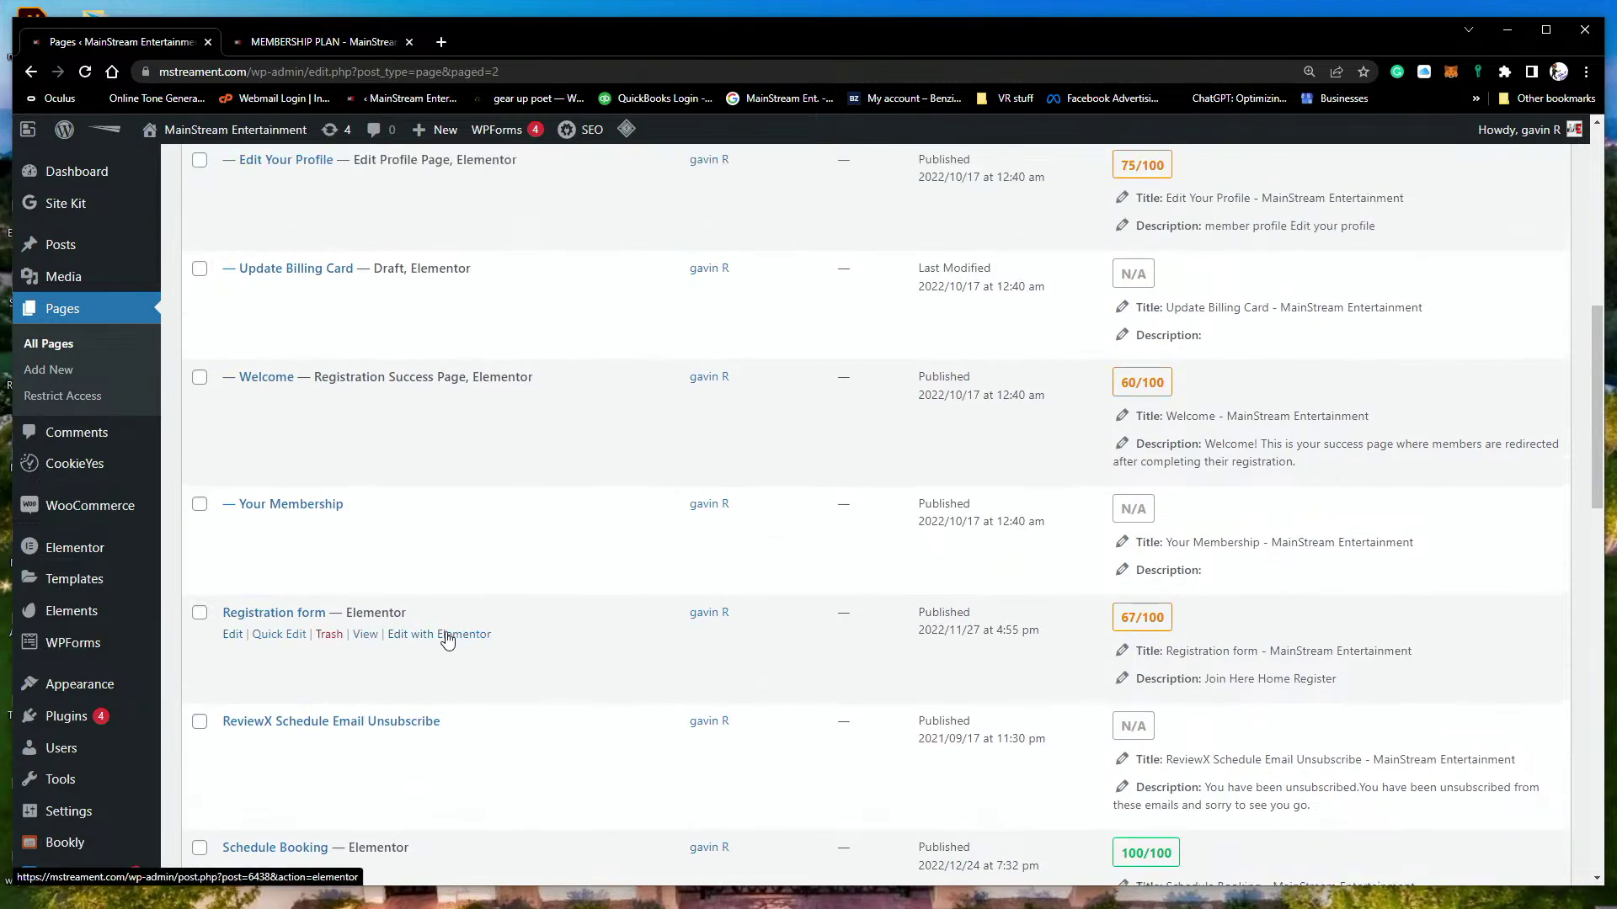
left_click(448, 637)
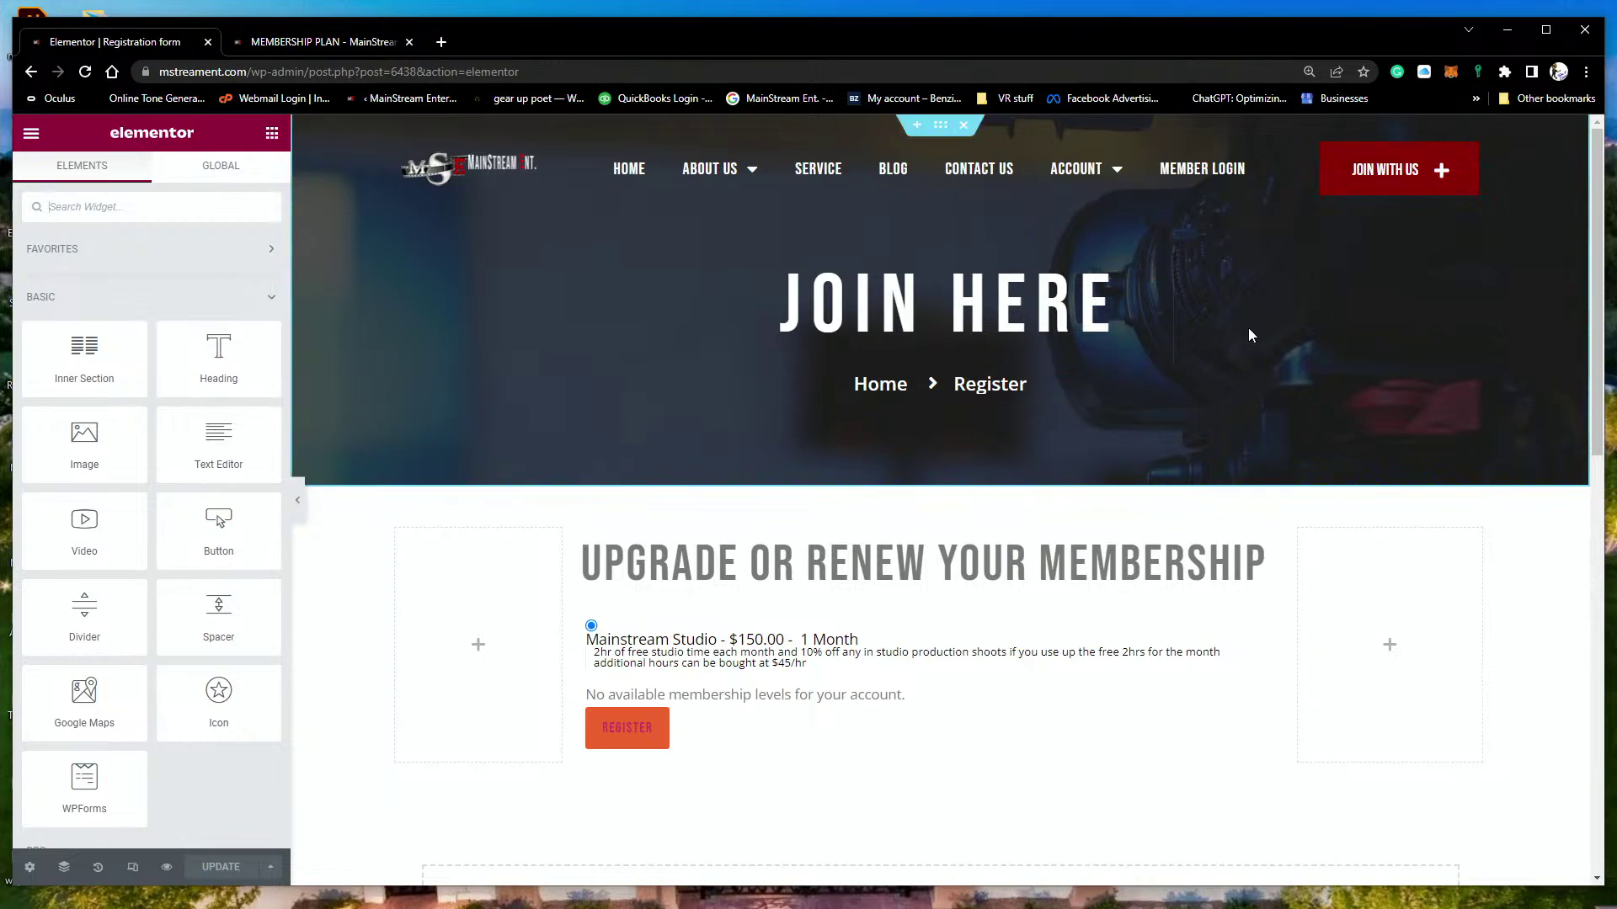
Step: Look over the Registration form layout and open the settings of the Shortcode widget that holds the membership upgrade or renewal form
scroll(1045, 337, "down", 5)
scroll(924, 385, "up", 5)
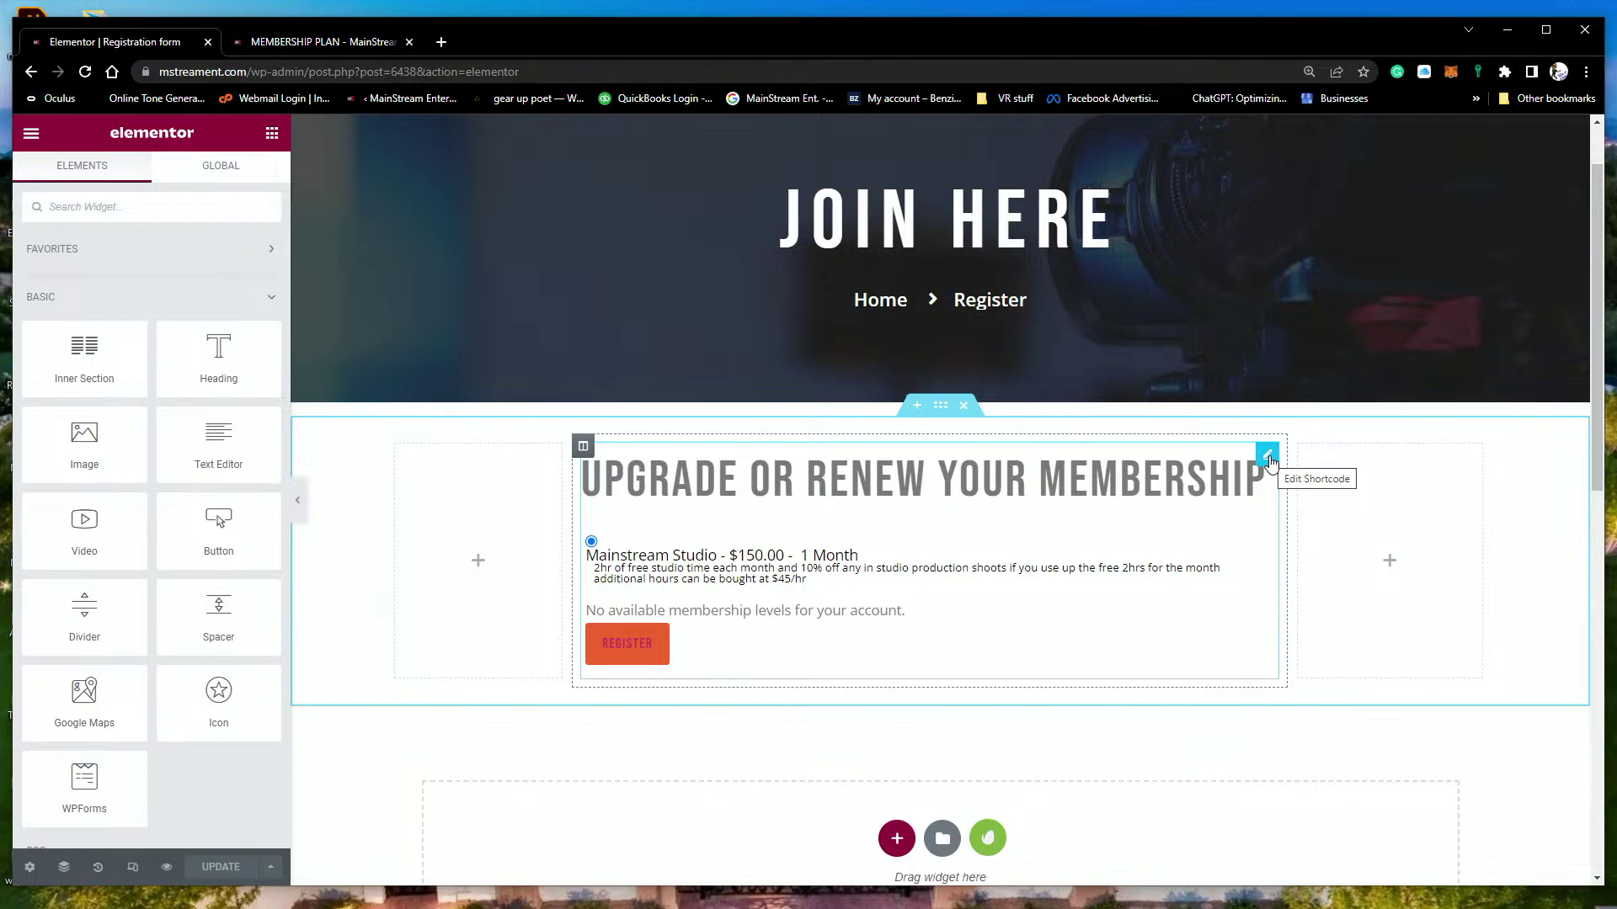
scroll(1270, 460, "up", 1)
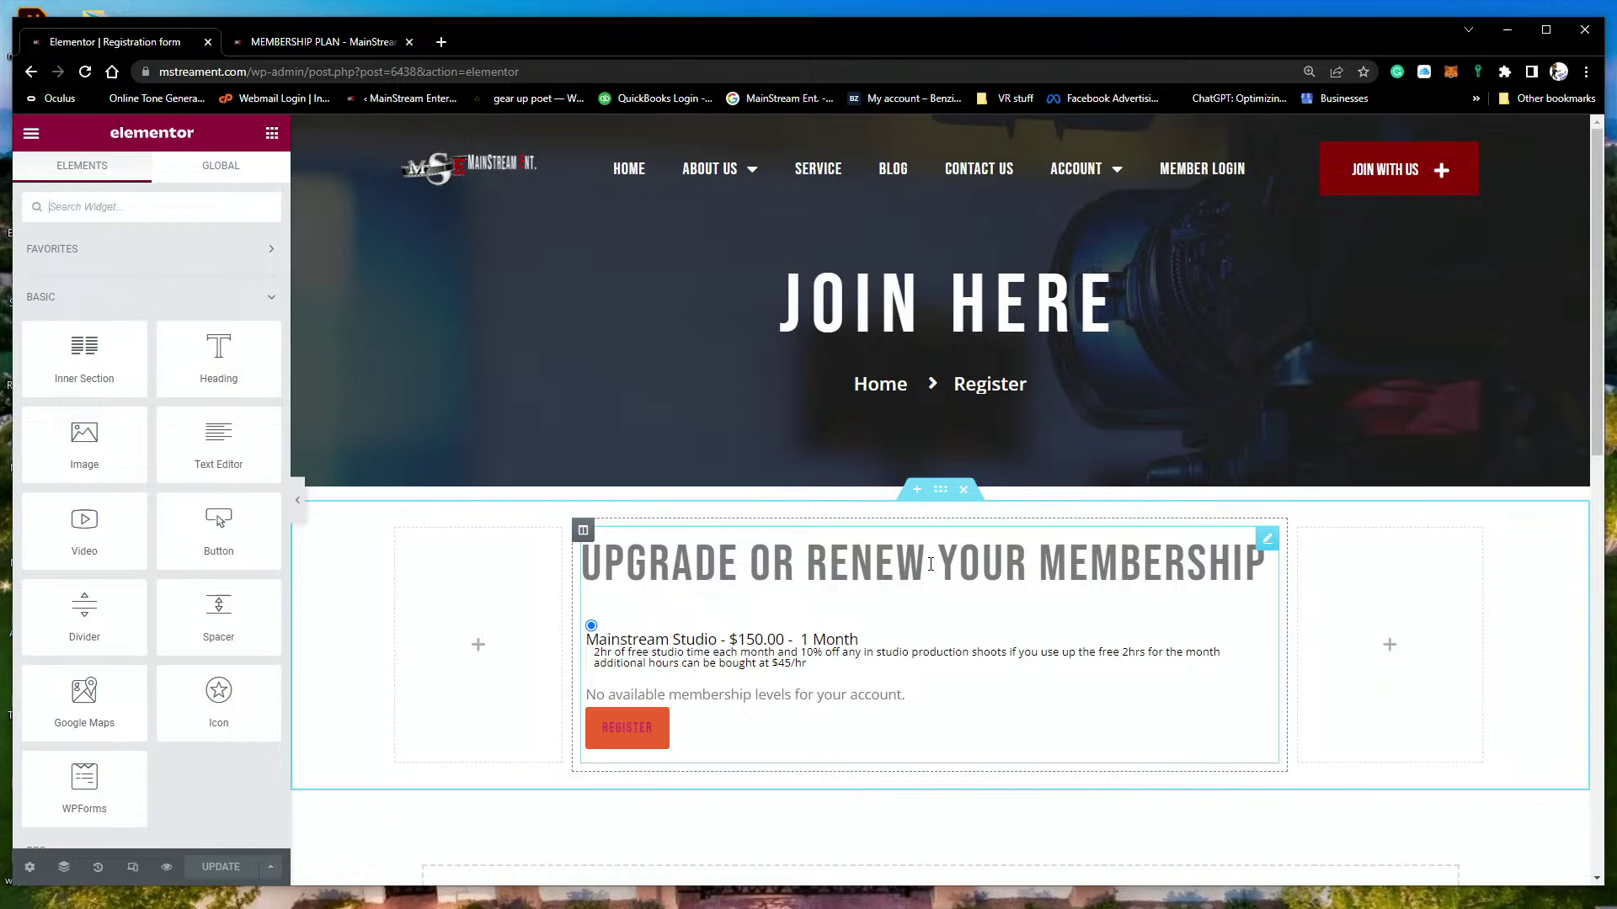
left_click(1267, 539)
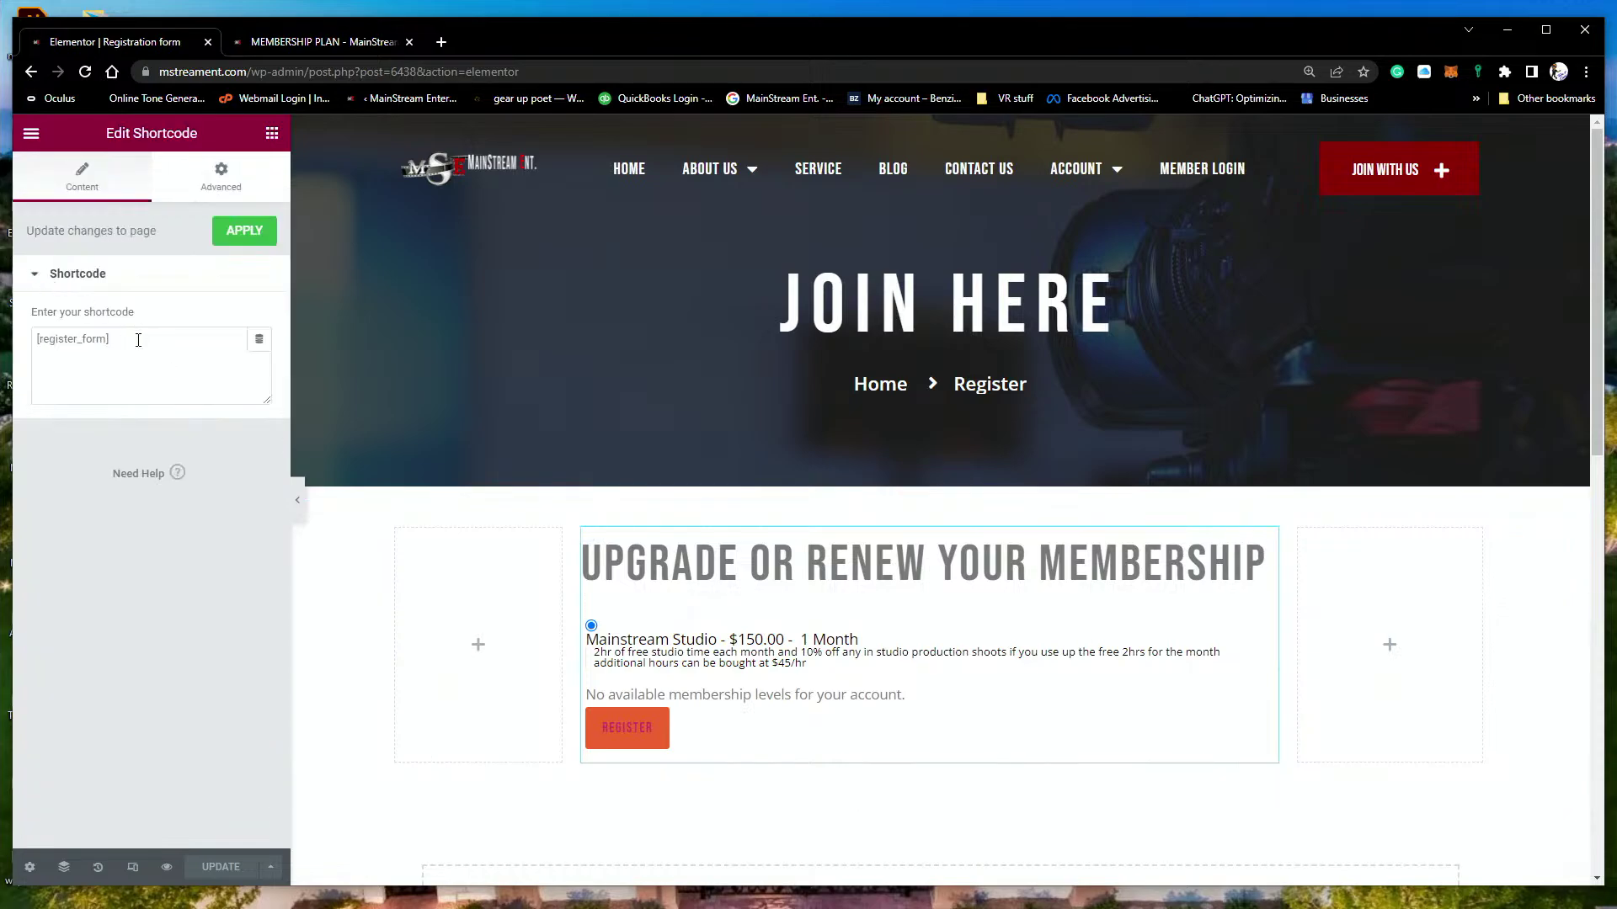